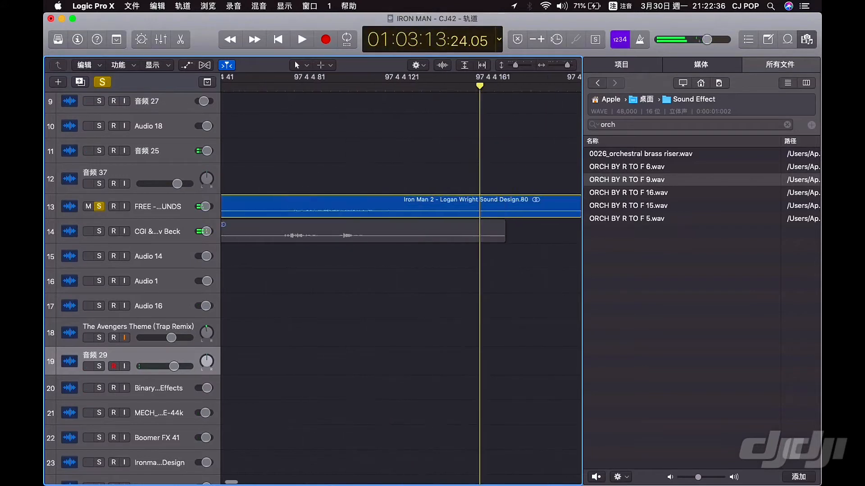
Play back the soloed Iron Man 2 regions on track 13 between about bars 97 and 98 and check their timing.
{"action": "scroll", "coordinate": [367, 207], "scroll_direction": "down", "scroll_amount": 4}
{"action": "scroll", "coordinate": [367, 207], "scroll_direction": "left", "scroll_amount": 10}
{"action": "key", "text": "super+Left"}
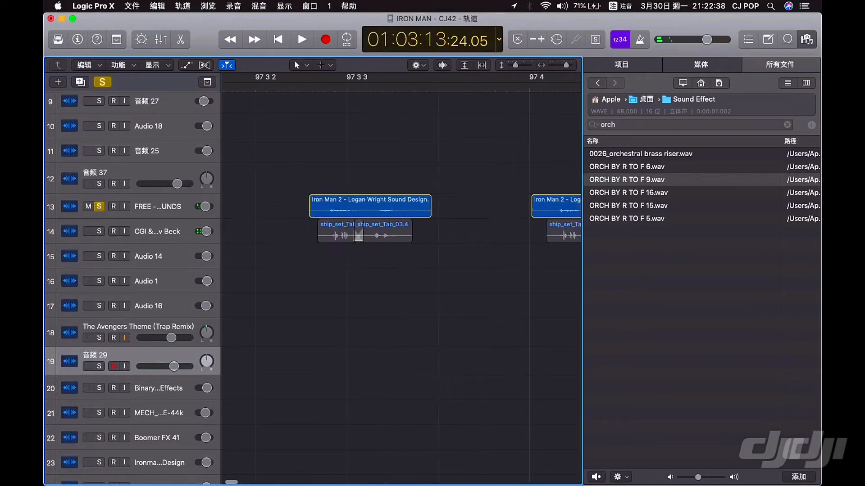
{"action": "left_click", "coordinate": [317, 85]}
{"action": "key", "text": "space"}
{"action": "key", "text": "super+Left"}
{"action": "key", "text": "super+Left"}
{"action": "key", "text": "space"}
{"action": "scroll", "coordinate": [400, 271], "scroll_direction": "left", "scroll_amount": 8}
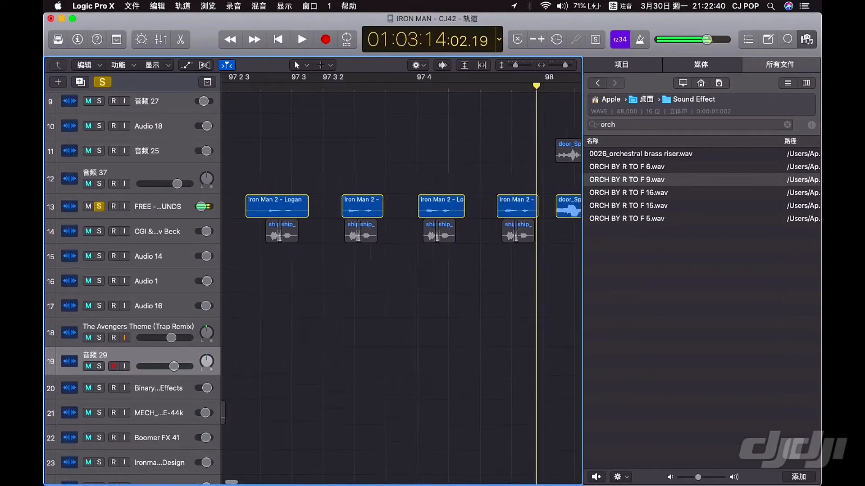
{"action": "left_click", "coordinate": [310, 86]}
{"action": "key", "text": "space"}
{"action": "key", "text": "super+Left"}
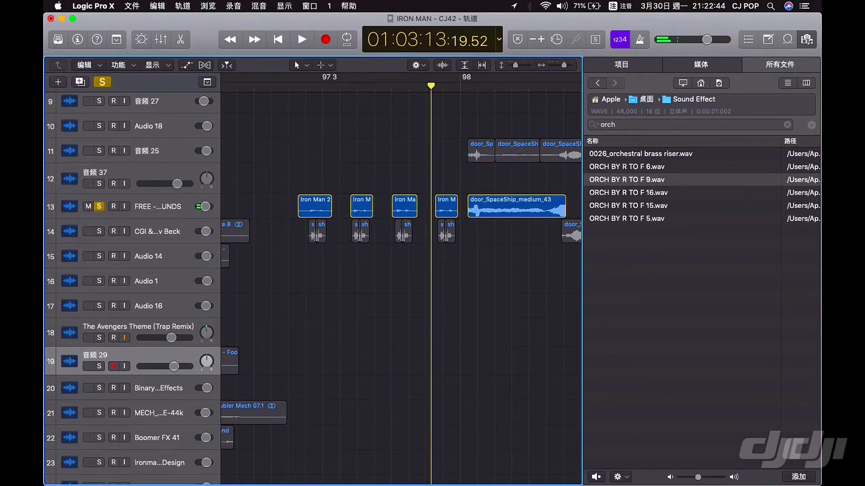
{"action": "scroll", "coordinate": [400, 270], "scroll_direction": "left", "scroll_amount": 5}
{"action": "scroll", "coordinate": [400, 270], "scroll_direction": "right", "scroll_amount": 5}
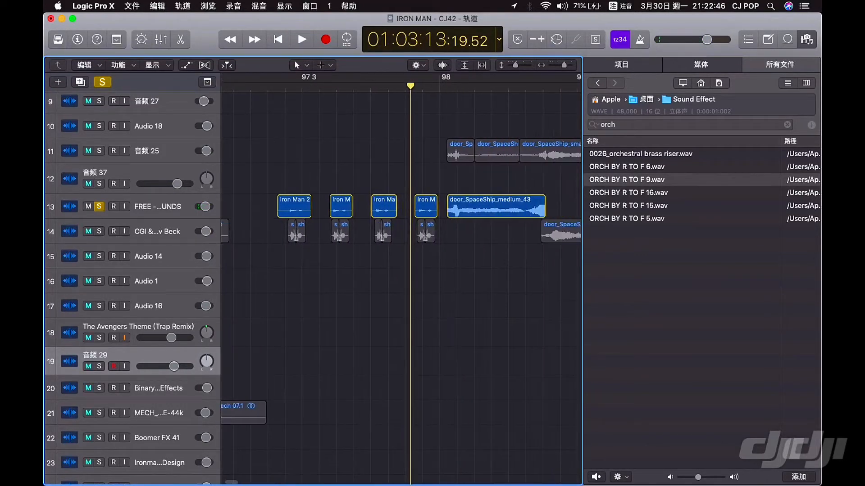
Browse from the home folder through the desktop's Sound Effect folder and Mechan（機械） to the Mechanicals - Designed folder.
{"action": "key", "text": "1"}
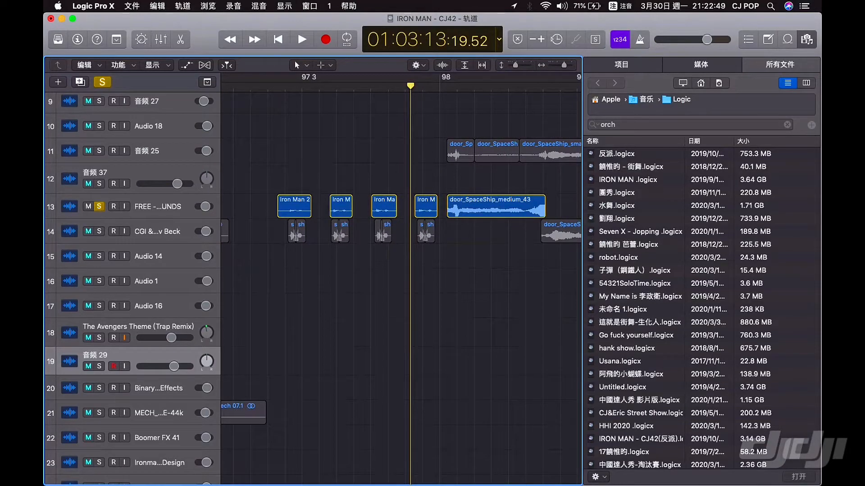
{"action": "left_click", "coordinate": [701, 83]}
{"action": "double_click", "coordinate": [605, 193]}
{"action": "left_click", "coordinate": [640, 180]}
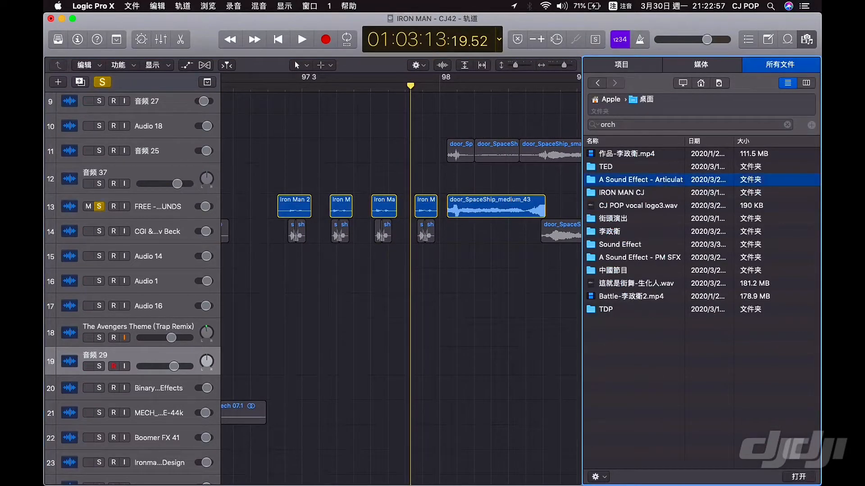
{"action": "double_click", "coordinate": [620, 245]}
{"action": "scroll", "coordinate": [639, 270], "scroll_direction": "down", "scroll_amount": 5}
{"action": "scroll", "coordinate": [639, 271], "scroll_direction": "up", "scroll_amount": 5}
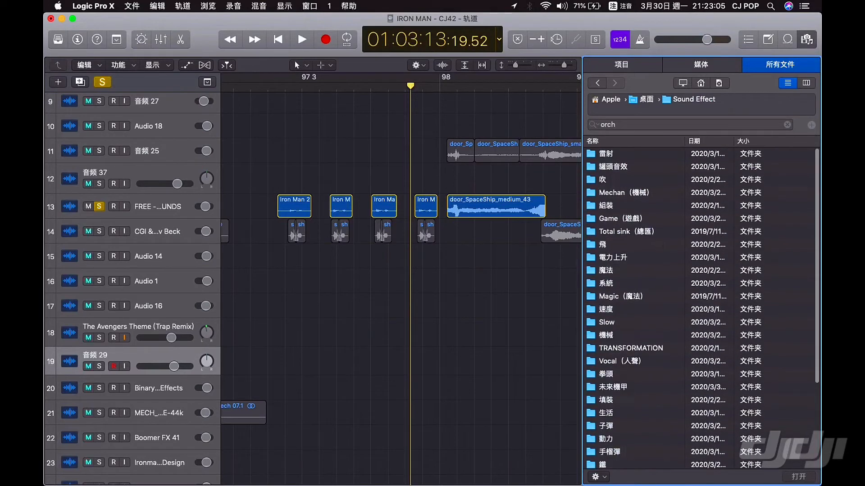
{"action": "double_click", "coordinate": [624, 192]}
{"action": "double_click", "coordinate": [637, 206]}
Audition the MEDS mechanical sounds, including the Drill Construct, Toy Box, Constructor, Secret Mech, Deadlock and Gearhead files.
{"action": "left_click", "coordinate": [641, 219]}
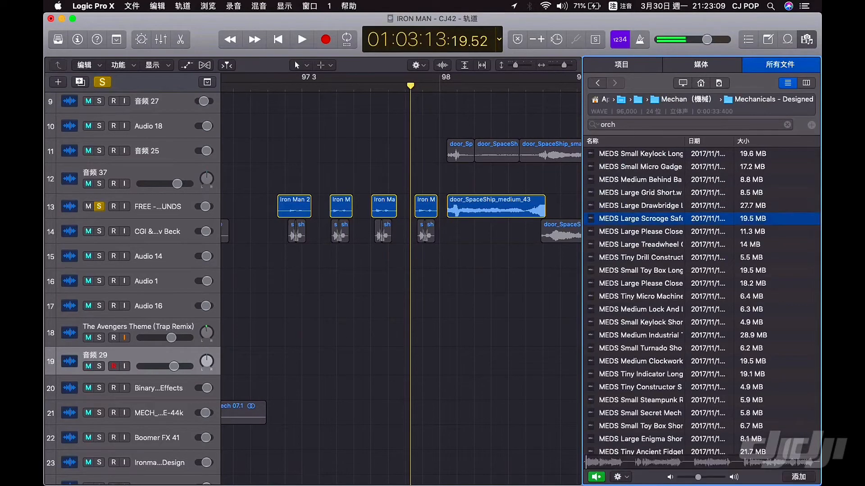
{"action": "left_click", "coordinate": [641, 258]}
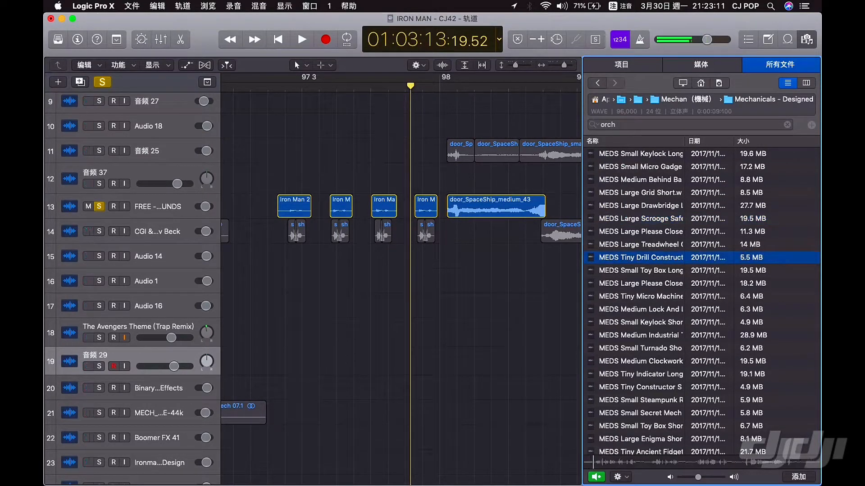
{"action": "key", "text": "Down"}
{"action": "scroll", "coordinate": [701, 302], "scroll_direction": "down", "scroll_amount": 3}
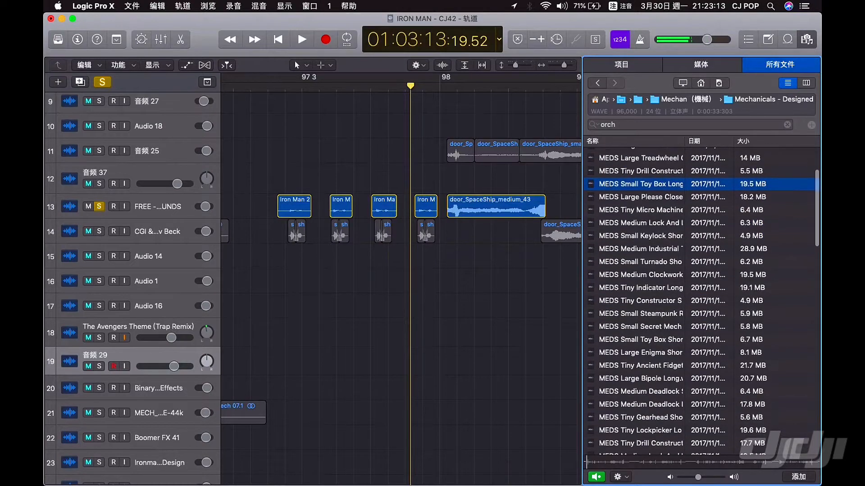
{"action": "left_click", "coordinate": [641, 301]}
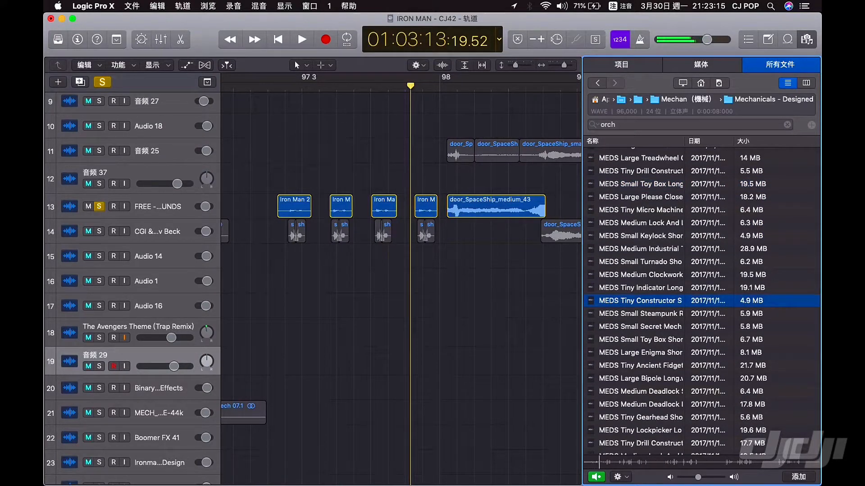
{"action": "left_click", "coordinate": [640, 327]}
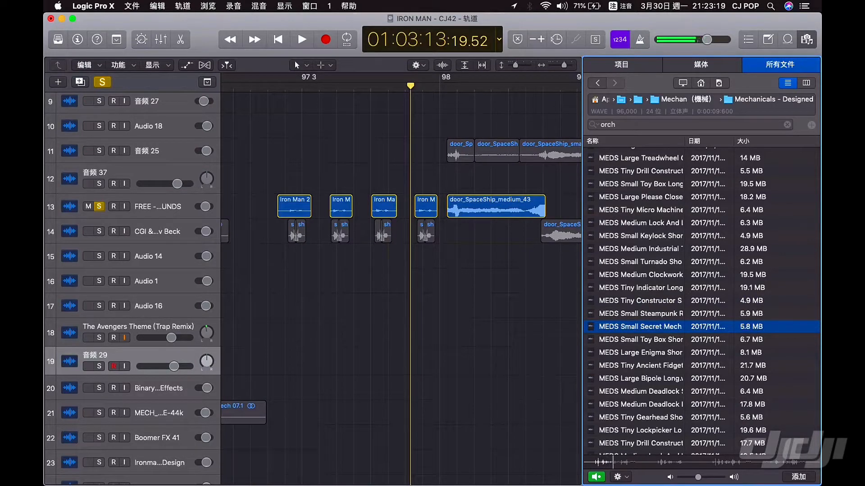
{"action": "left_click", "coordinate": [640, 404]}
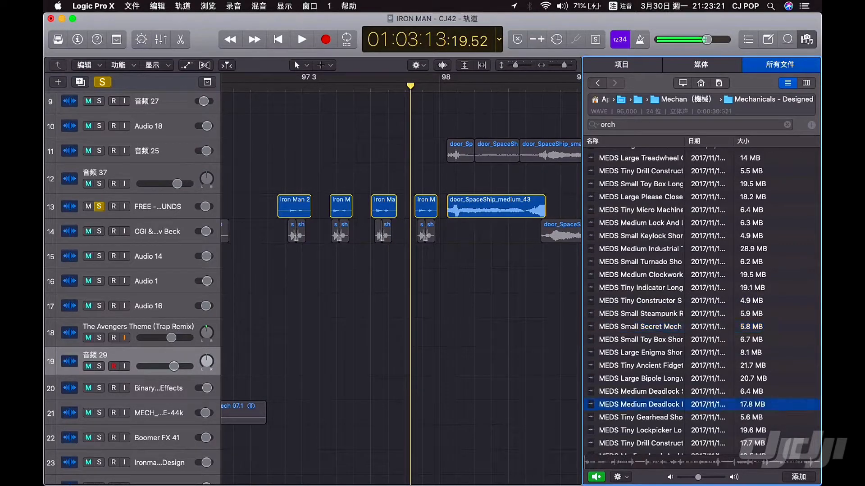
{"action": "scroll", "coordinate": [640, 404], "scroll_direction": "down", "scroll_amount": 1}
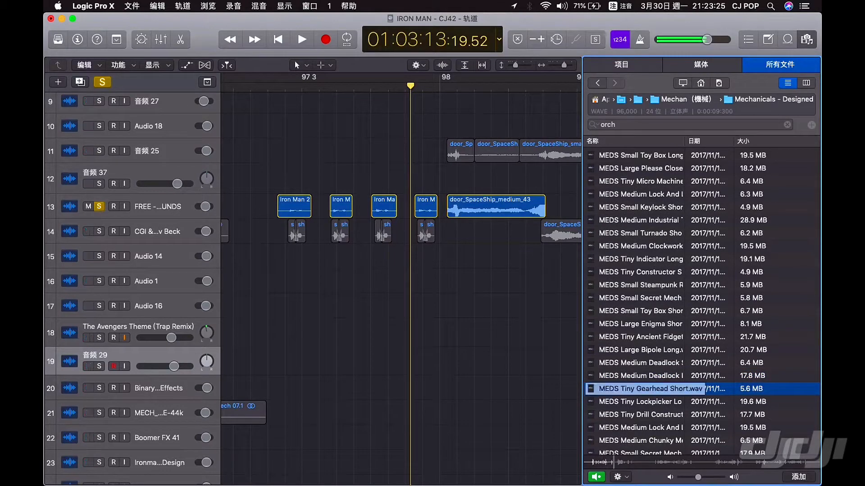
{"action": "left_click", "coordinate": [640, 415]}
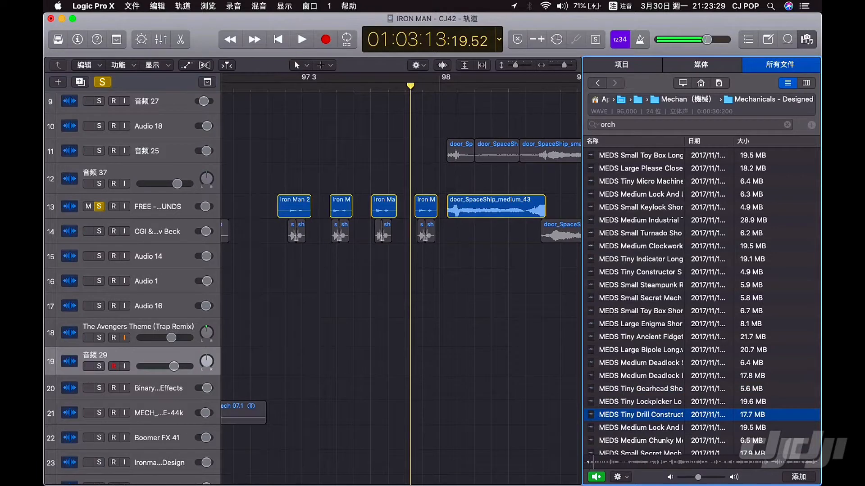
{"action": "left_click", "coordinate": [641, 402]}
{"action": "key", "text": "Up"}
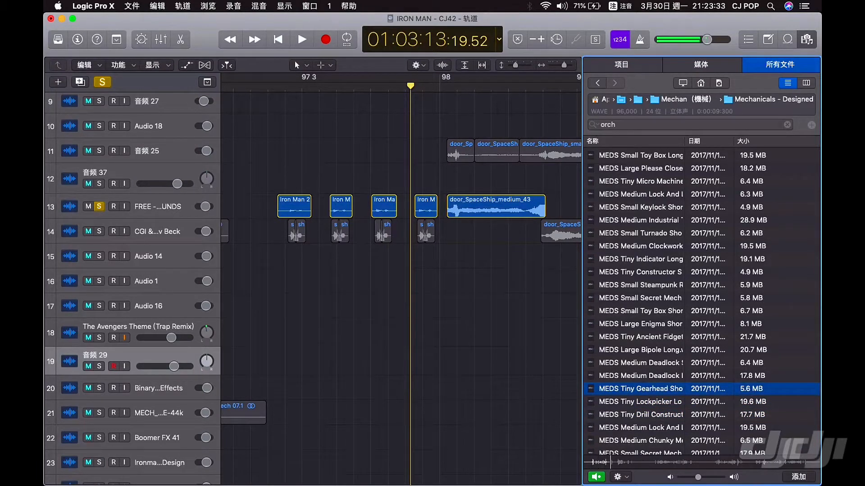
Add MEDS Tiny Gearhead Short.wav to the Audio 1 track, starting at about bar 97 beat 3.
{"action": "left_click_drag", "start_coordinate": [640, 388], "coordinate": [302, 270]}
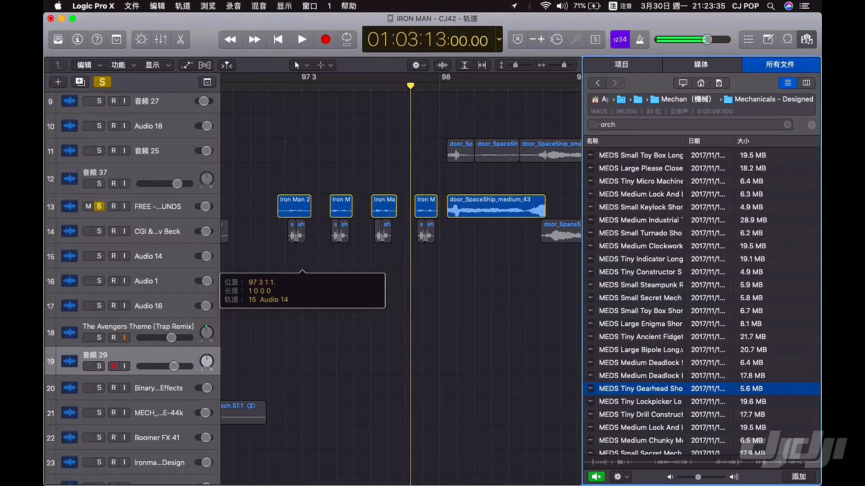
{"action": "key", "text": "super+Left"}
{"action": "key", "text": "super+Left"}
{"action": "key", "text": "super+Left"}
{"action": "key", "text": "super+Left"}
{"action": "key", "text": "super+Left"}
{"action": "key", "text": "super+Left"}
{"action": "key", "text": "super+Left"}
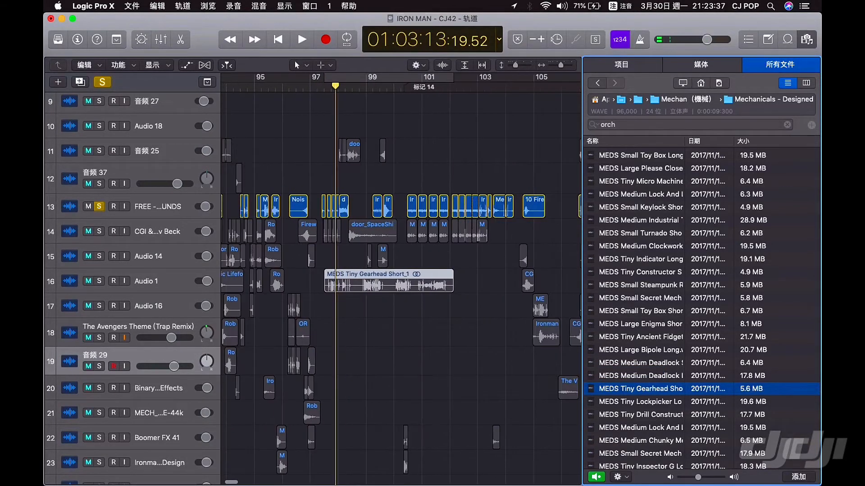
Solo the Audio 1 track and shorten the gearhead region's end to about bar 98.
{"action": "left_click", "coordinate": [99, 281]}
{"action": "key", "text": "super+Right"}
{"action": "key", "text": "super+Right"}
{"action": "key", "text": "super+Right"}
{"action": "key", "text": "super+Right"}
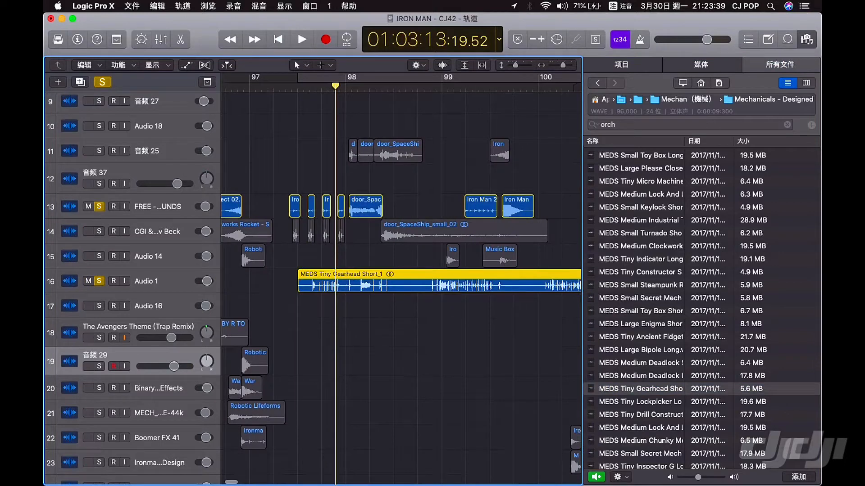
{"action": "key", "text": "super+Left"}
{"action": "key", "text": "super+Left"}
{"action": "key", "text": "super+Left"}
{"action": "key", "text": "super+Left"}
{"action": "key", "text": "super+Left"}
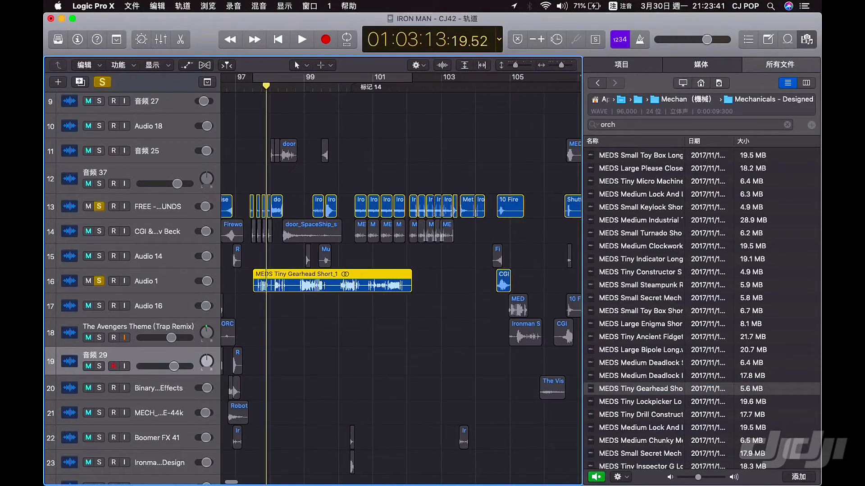
{"action": "left_click_drag", "start_coordinate": [410, 288], "coordinate": [271, 288]}
{"action": "key", "text": "super+Right"}
{"action": "key", "text": "super+Right"}
{"action": "key", "text": "super+Right"}
{"action": "key", "text": "super+Right"}
{"action": "key", "text": "super+Right"}
{"action": "key", "text": "super+Left"}
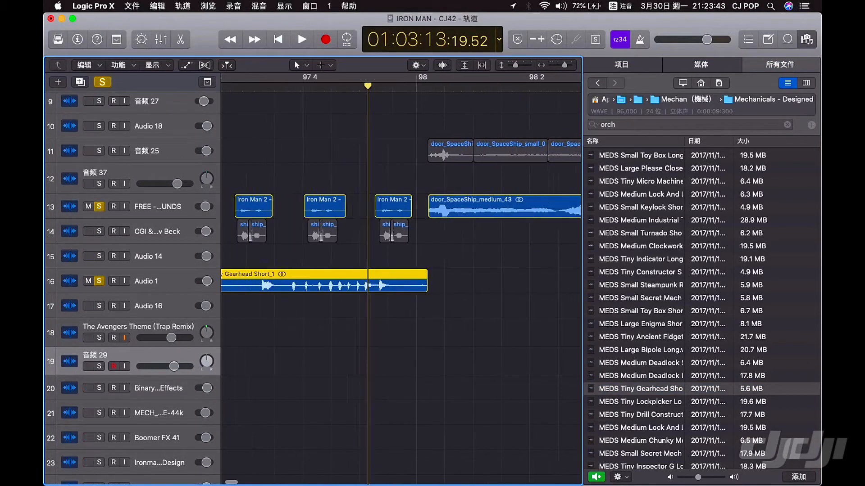
{"action": "scroll", "coordinate": [401, 279], "scroll_direction": "left", "scroll_amount": 2}
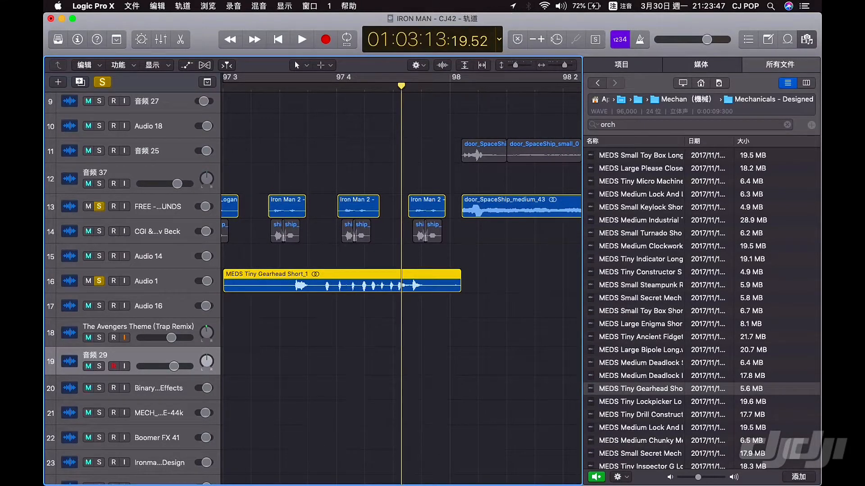
Remove the solo from track 13 and play back the gearhead region on its own.
{"action": "key", "text": "ctrl+alt+super+s"}
{"action": "key", "text": "s"}
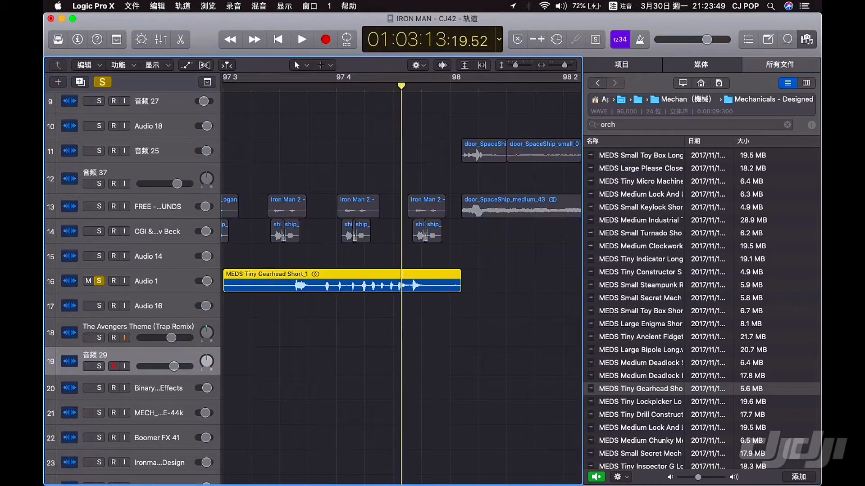
{"action": "scroll", "coordinate": [401, 279], "scroll_direction": "left", "scroll_amount": 3}
{"action": "key", "text": "space"}
{"action": "key", "text": "super+Left"}
{"action": "key", "text": "super+Left"}
{"action": "key", "text": "space"}
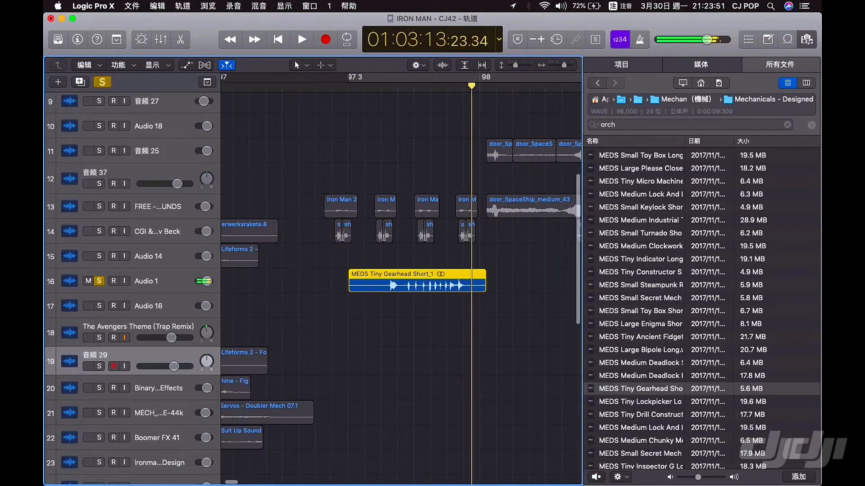
Move the gearhead region up to the Audio 14 track, starting near bar 97 beat 2, and play it with all solos off.
{"action": "key", "text": "super+Right"}
{"action": "left_click_drag", "start_coordinate": [401, 291], "coordinate": [336, 267]}
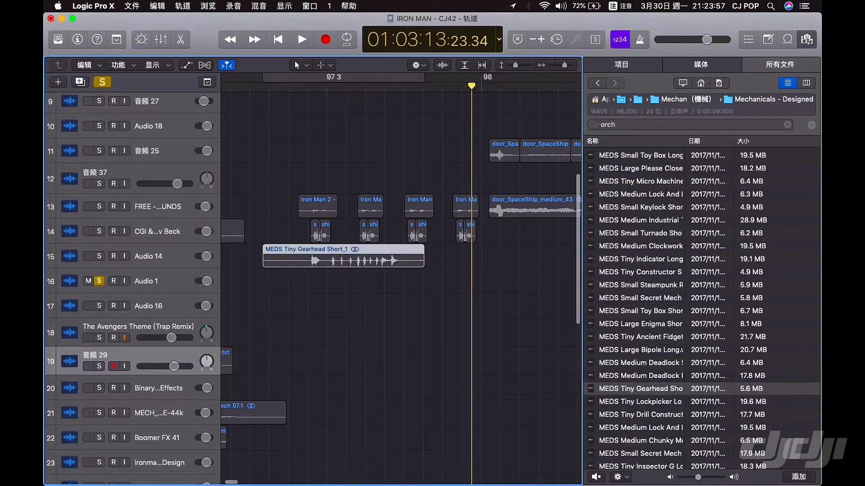
{"action": "key", "text": "ctrl+alt+super+s"}
{"action": "key", "text": "space"}
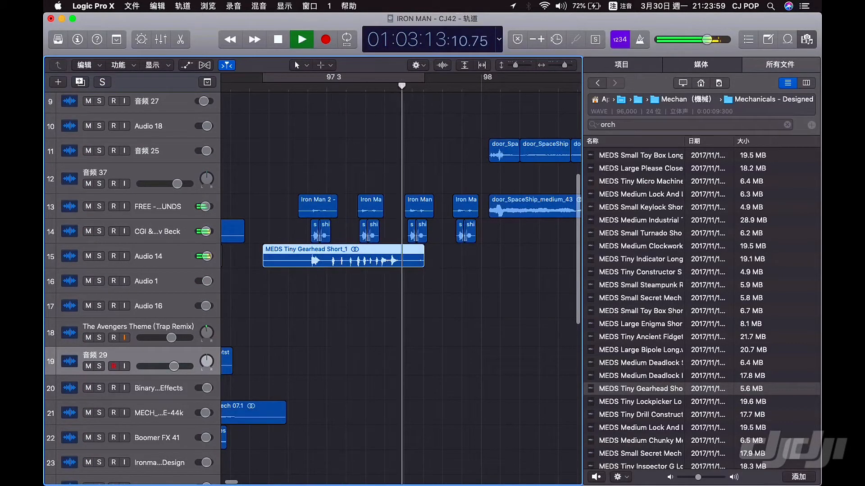
{"action": "key", "text": "space"}
{"action": "key", "text": "space"}
{"action": "key", "text": "space"}
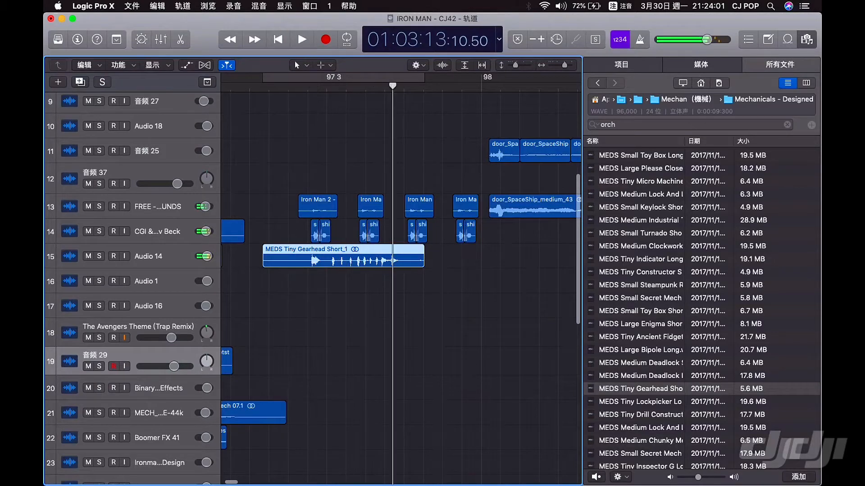
Split the gearhead region on the Audio 14 track at about bar 97 beat 3, just after its first burst.
{"action": "key", "text": "super+Right"}
{"action": "key", "text": "super+Right"}
{"action": "scroll", "coordinate": [401, 288], "scroll_direction": "left", "scroll_amount": 4}
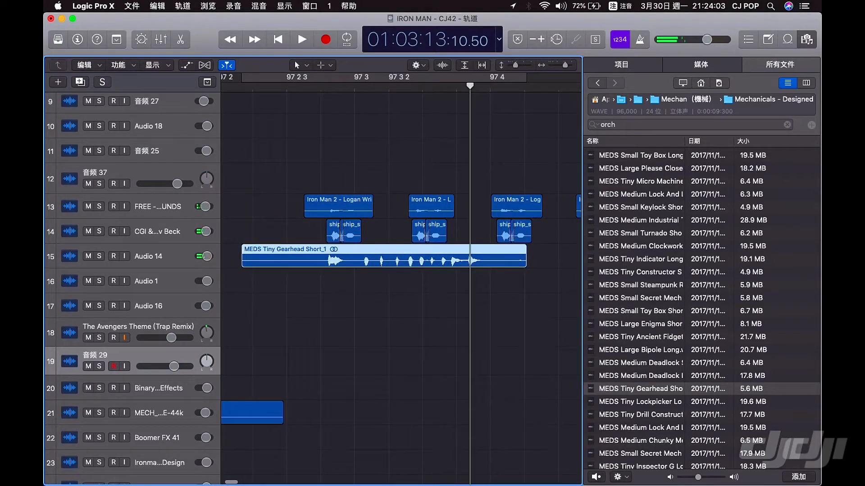
{"action": "left_click_drag", "start_coordinate": [243, 263], "coordinate": [242, 263]}
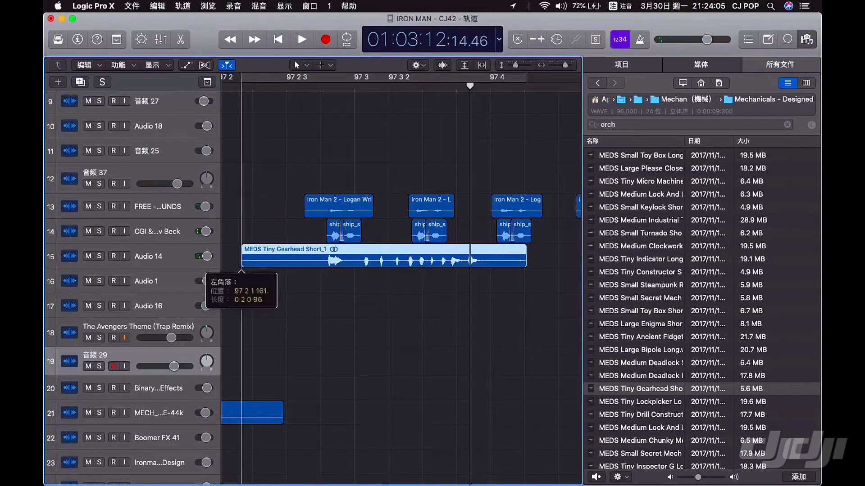
{"action": "left_click_drag", "start_coordinate": [470, 85], "coordinate": [360, 85]}
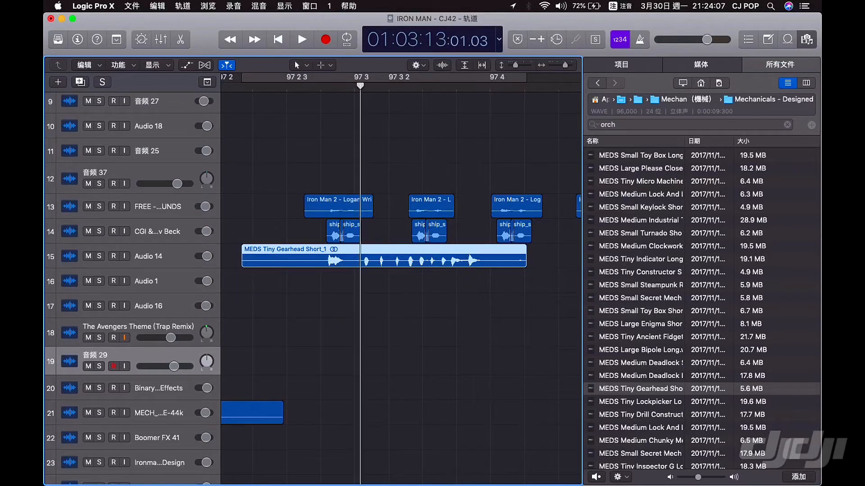
{"action": "key", "text": "super+t"}
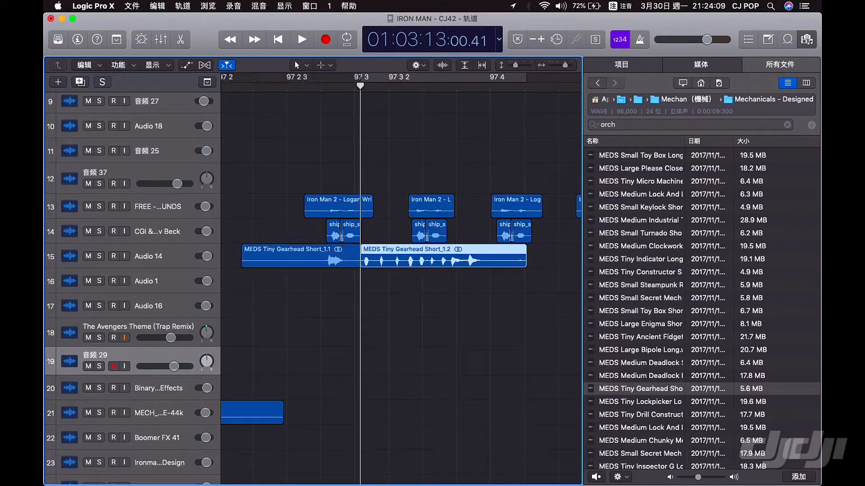
Move the second gearhead piece to the Audio 1 track, starting in line with the first ship_set region, and play it back.
{"action": "left_click_drag", "start_coordinate": [412, 264], "coordinate": [378, 288]}
{"action": "key", "text": "space"}
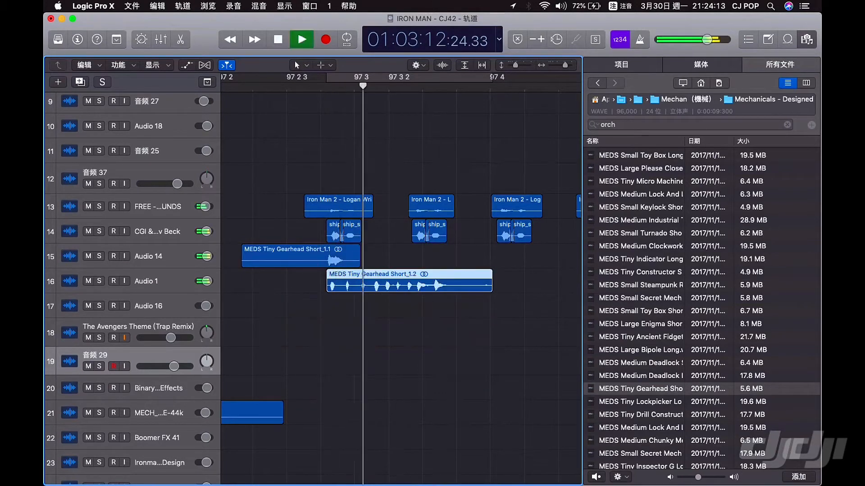
{"action": "key", "text": "space"}
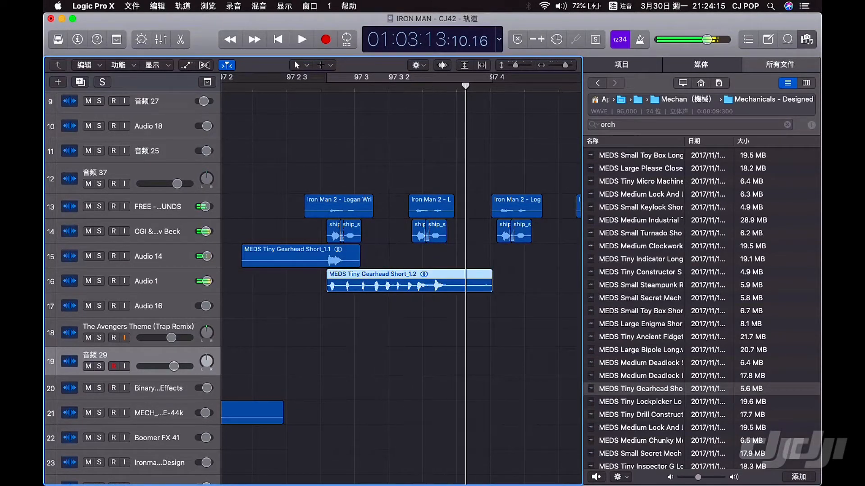
Trim the opening pulses off the Audio 1 gearhead piece, keep its start aligned with the first ship_set region, and play back the result.
{"action": "left_click_drag", "start_coordinate": [327, 286], "coordinate": [355, 286]}
{"action": "key", "text": "space"}
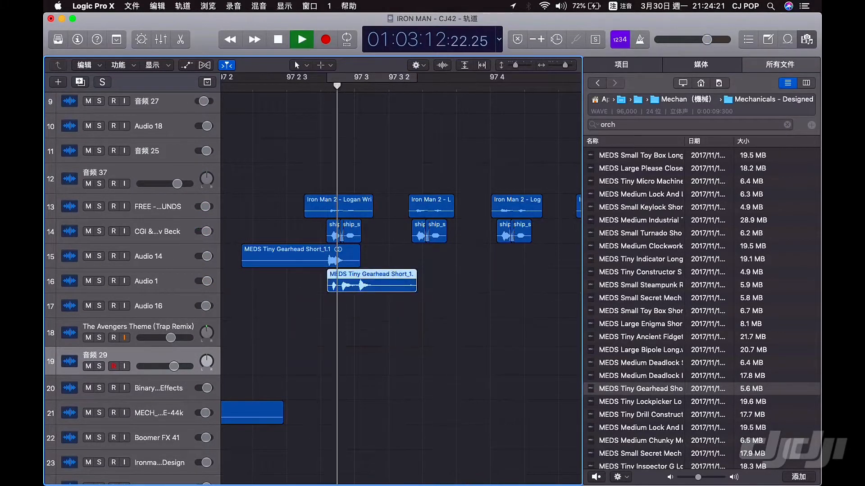
{"action": "key", "text": "space"}
{"action": "key", "text": "space"}
{"action": "key", "text": "space"}
{"action": "left_click", "coordinate": [342, 207]}
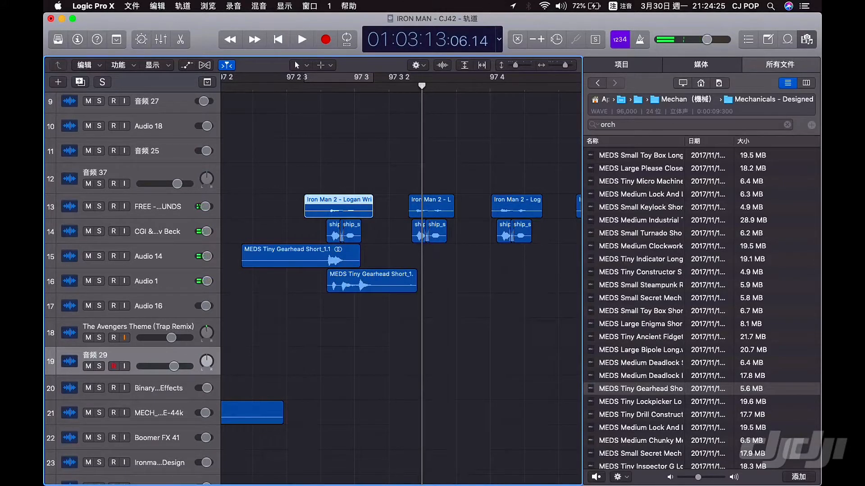
Play the ship_set hits between bars 97 and 98 with only their track soloed, and turn the solo off again.
{"action": "scroll", "coordinate": [342, 207], "scroll_direction": "down", "scroll_amount": 3}
{"action": "scroll", "coordinate": [342, 206], "scroll_direction": "right", "scroll_amount": 3}
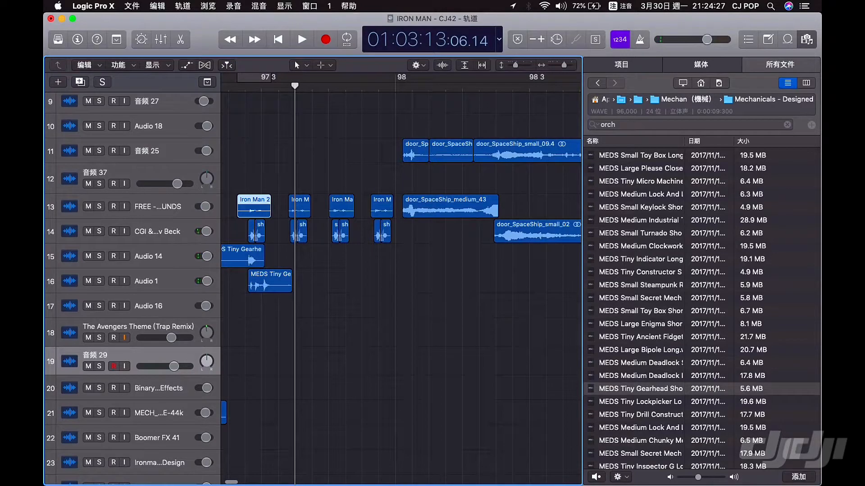
{"action": "key", "text": "ctrl+s"}
{"action": "key", "text": "space"}
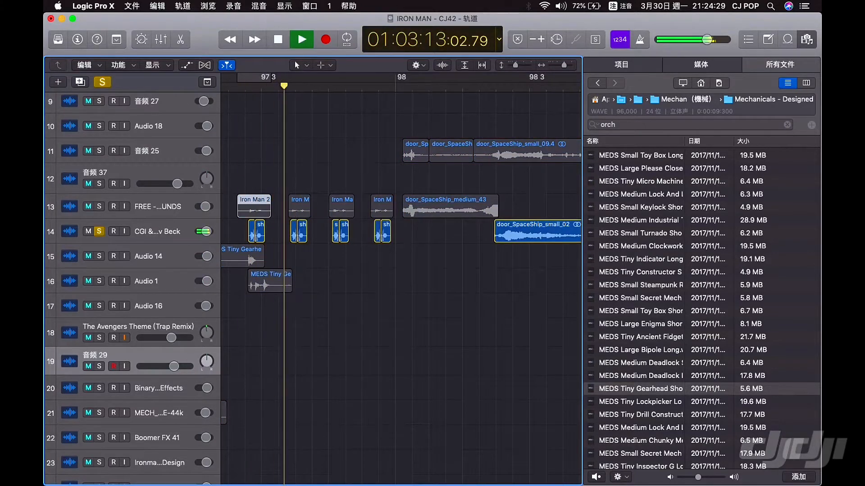
{"action": "key", "text": "space"}
{"action": "key", "text": "super+Right"}
{"action": "key", "text": "super+Left"}
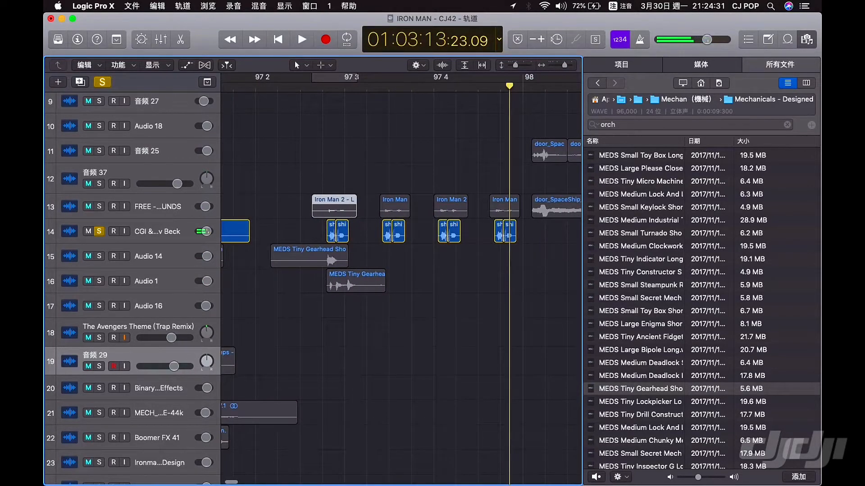
{"action": "key", "text": "ctrl+s"}
{"action": "key", "text": "super+Left"}
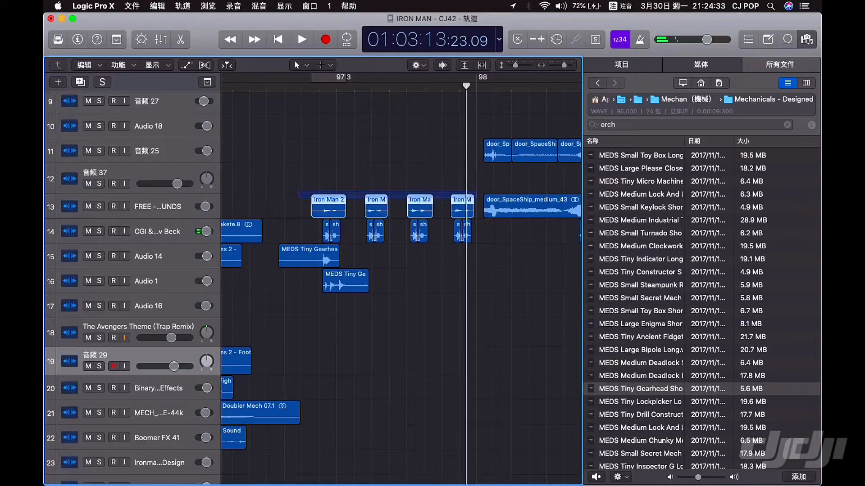
Delete the four Iron Man 2 regions above the ship_set hits after bar 97 and play back the passage.
{"action": "left_click_drag", "start_coordinate": [298, 191], "coordinate": [476, 198]}
{"action": "key", "text": "Delete"}
{"action": "key", "text": "space"}
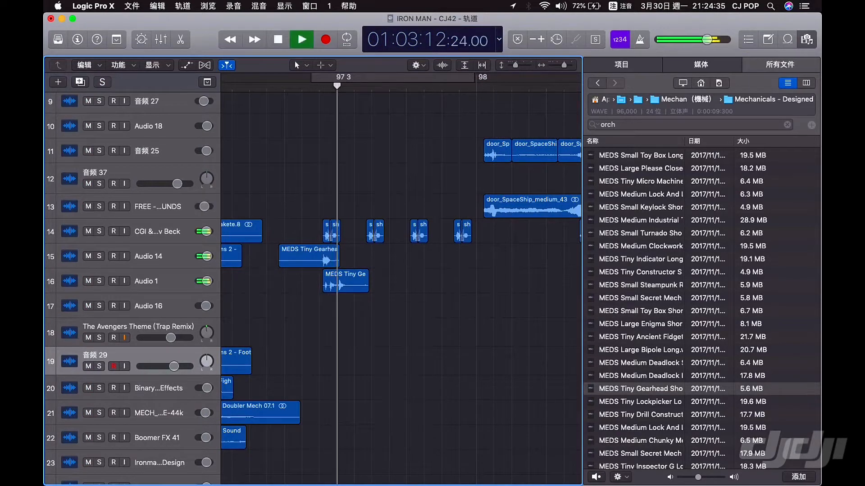
{"action": "key", "text": "space"}
{"action": "key", "text": "super+Right"}
{"action": "key", "text": "super+Right"}
{"action": "key", "text": "c"}
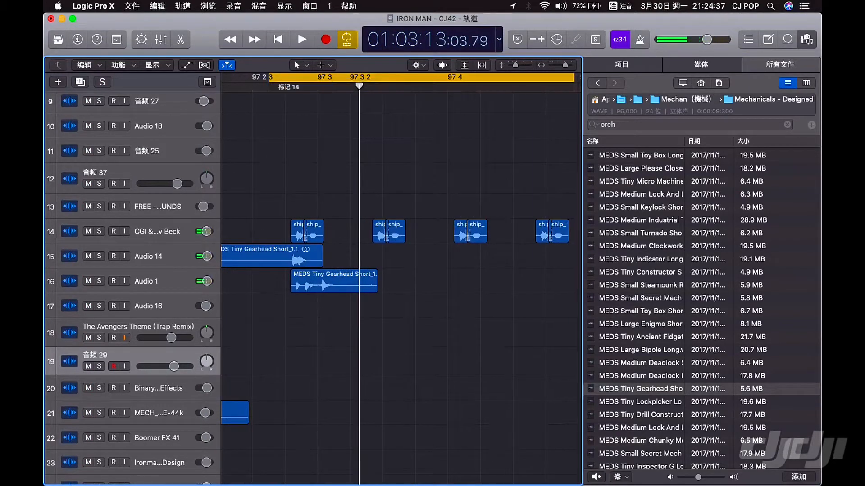
{"action": "key", "text": "c"}
Switch the 01 Iron Man 3_2 track to region automation and lower the music region's volume to -∞ dB.
{"action": "scroll", "coordinate": [376, 101], "scroll_direction": "down", "scroll_amount": 15}
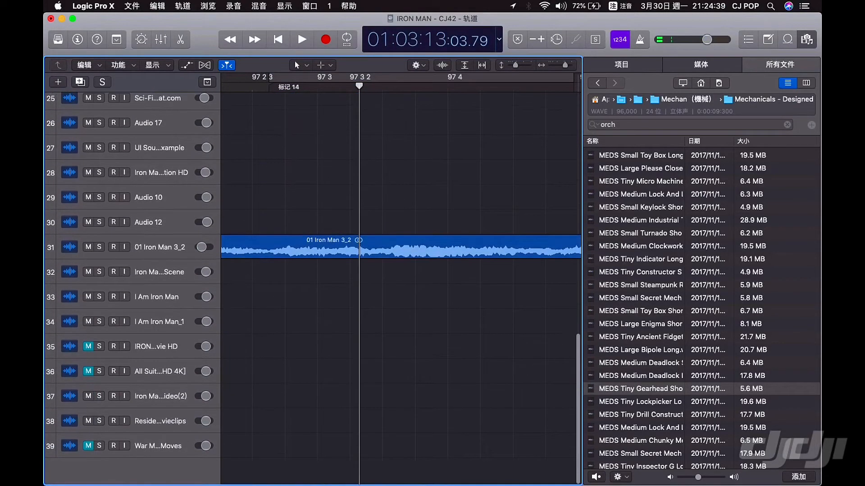
{"action": "key", "text": "super+Left"}
{"action": "key", "text": "super+Left"}
{"action": "left_click", "coordinate": [376, 247]}
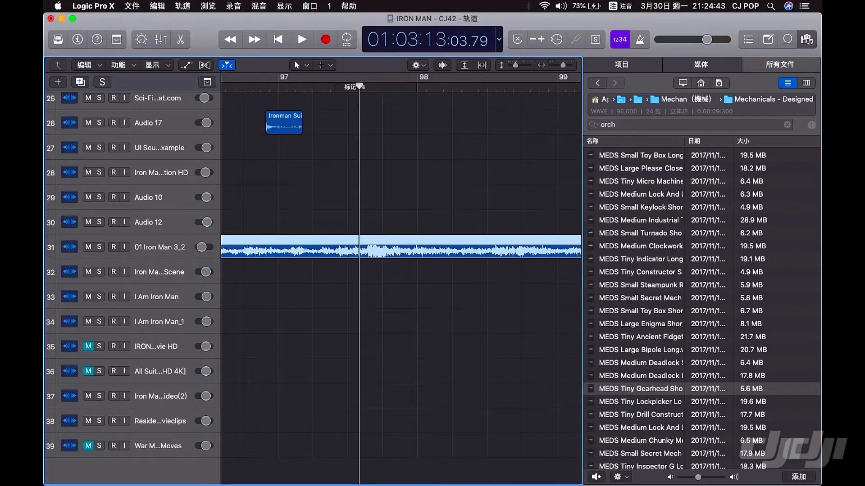
{"action": "key", "text": "super+Left"}
{"action": "key", "text": "super+Left"}
{"action": "key", "text": "super+Left"}
{"action": "key", "text": "super+Left"}
{"action": "key", "text": "super+Left"}
{"action": "key", "text": "super+Left"}
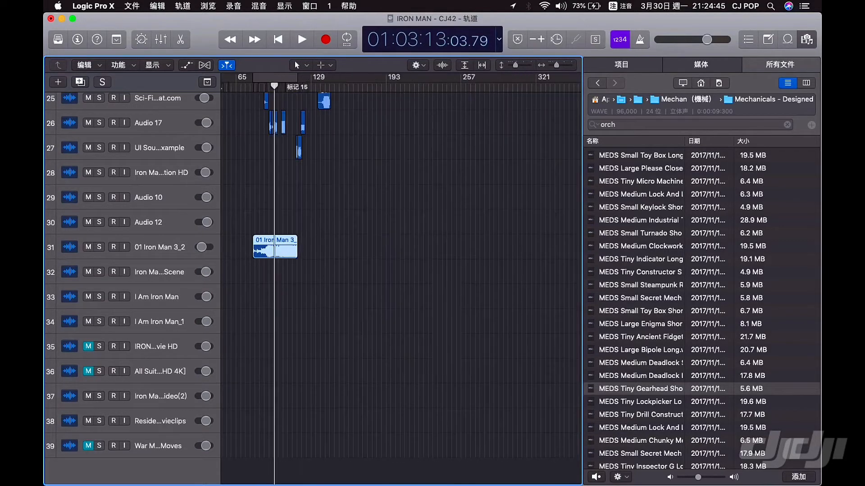
{"action": "key", "text": "a"}
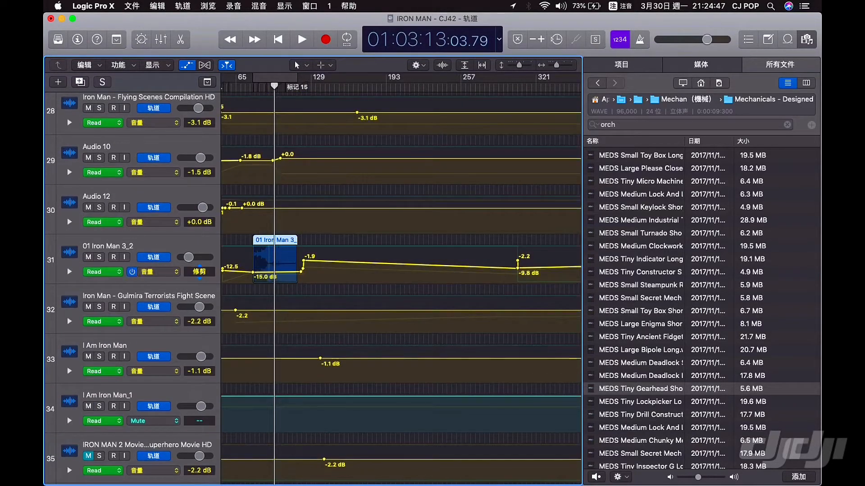
{"action": "left_click", "coordinate": [158, 257]}
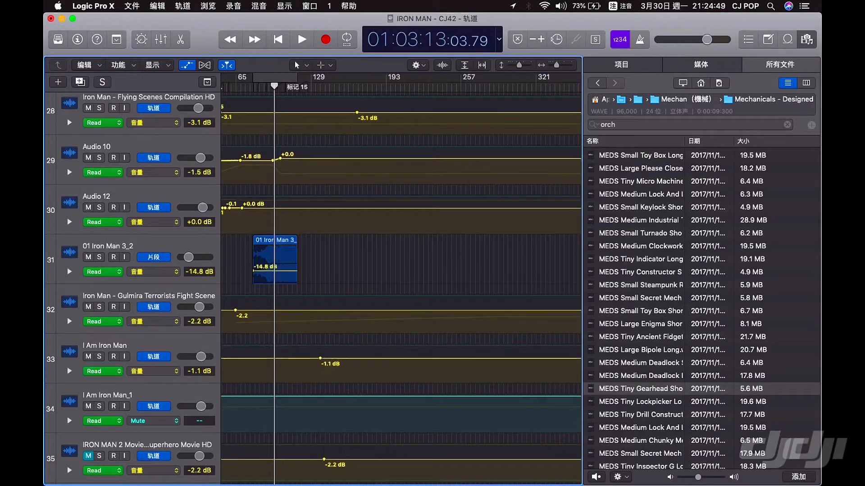
{"action": "left_click_drag", "start_coordinate": [276, 271], "coordinate": [276, 282]}
Play the passage from around bar 97 with the music silenced and hide the automation lanes.
{"action": "scroll", "coordinate": [276, 282], "scroll_direction": "up", "scroll_amount": 5}
{"action": "key", "text": "super+Right"}
{"action": "key", "text": "super+Right"}
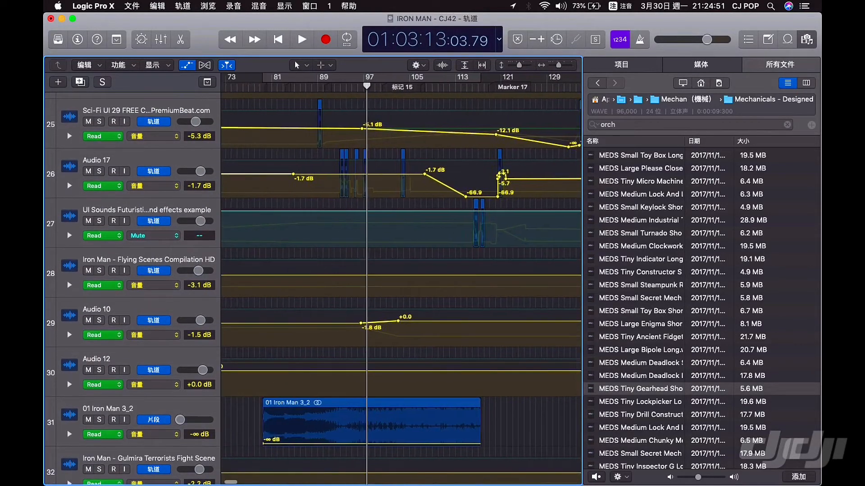
{"action": "key", "text": "super+Left"}
{"action": "key", "text": "space"}
{"action": "key", "text": "super+Right"}
{"action": "key", "text": "super+Right"}
{"action": "key", "text": "super+Right"}
{"action": "key", "text": "super+Right"}
{"action": "scroll", "coordinate": [401, 288], "scroll_direction": "up", "scroll_amount": 5}
{"action": "key", "text": "space"}
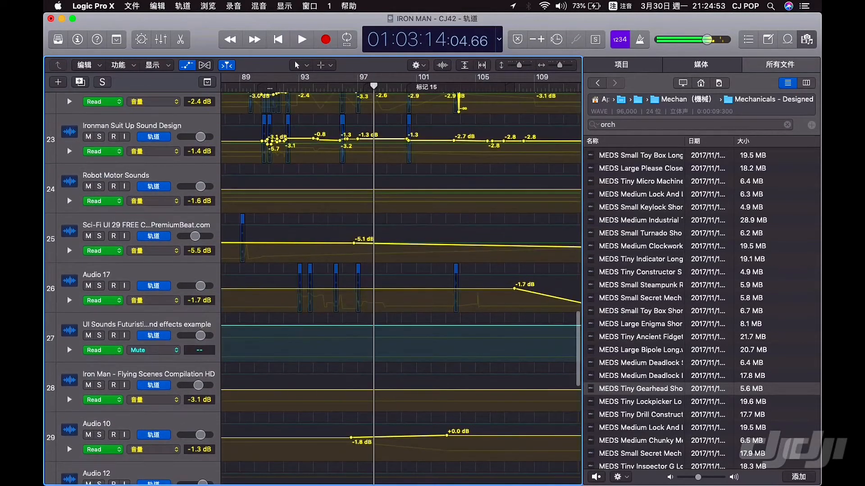
{"action": "key", "text": "a"}
{"action": "key", "text": "super+Right"}
{"action": "key", "text": "super+Right"}
{"action": "key", "text": "super+Right"}
{"action": "key", "text": "super+Right"}
{"action": "scroll", "coordinate": [401, 288], "scroll_direction": "up", "scroll_amount": 8}
{"action": "scroll", "coordinate": [401, 288], "scroll_direction": "left", "scroll_amount": 3}
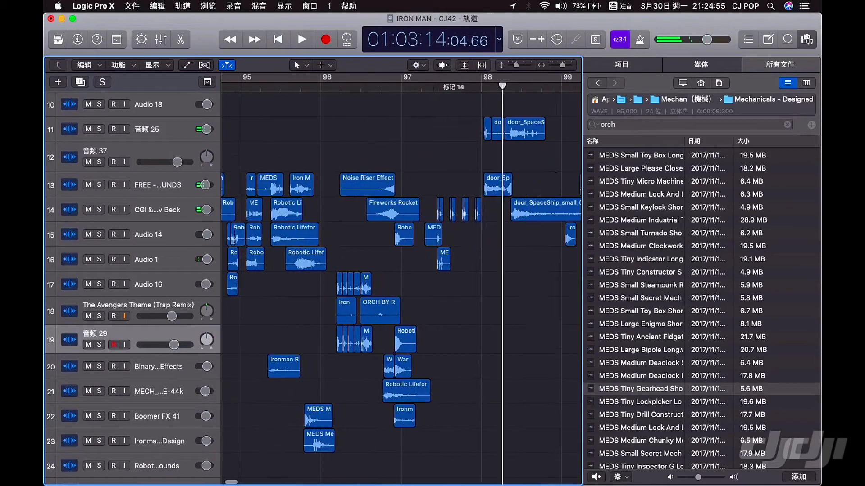
Replay the passage between bars 97 and 98 to check the gearhead sounds against the ship_set hits.
{"action": "scroll", "coordinate": [401, 289], "scroll_direction": "right", "scroll_amount": 3}
{"action": "key", "text": "comma"}
{"action": "key", "text": "space"}
{"action": "key", "text": "super+Right"}
{"action": "key", "text": "super+Right"}
{"action": "key", "text": "super+Right"}
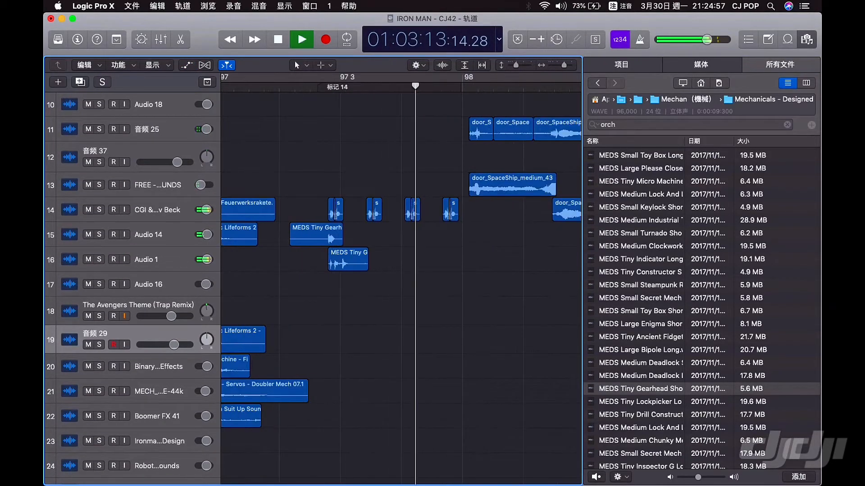
{"action": "key", "text": "super+Left"}
{"action": "key", "text": "super+Left"}
{"action": "key", "text": "super+Left"}
{"action": "key", "text": "space"}
{"action": "key", "text": "comma"}
{"action": "key", "text": "space"}
{"action": "key", "text": "super+Right"}
{"action": "key", "text": "super+Right"}
{"action": "key", "text": "super+Right"}
{"action": "scroll", "coordinate": [400, 288], "scroll_direction": "right", "scroll_amount": 3}
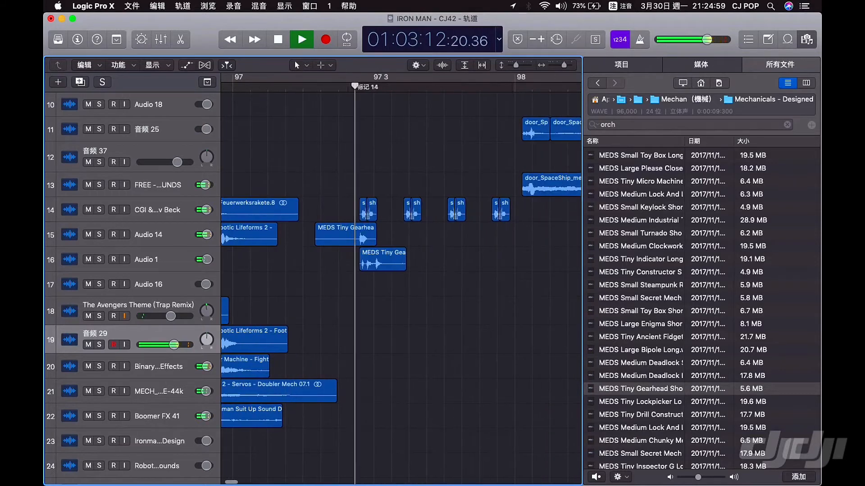
{"action": "left_click", "coordinate": [338, 88]}
{"action": "key", "text": "space"}
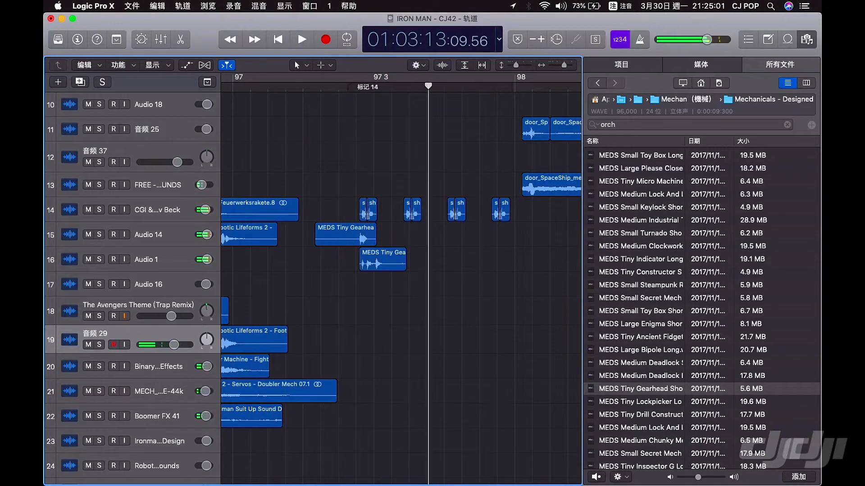
Paste a copy of the Audio 14 and Audio 1 gearhead regions at the playhead, after the second ship_set hit.
{"action": "left_click_drag", "start_coordinate": [344, 270], "coordinate": [383, 237]}
{"action": "scroll", "coordinate": [383, 238], "scroll_direction": "right", "scroll_amount": 1}
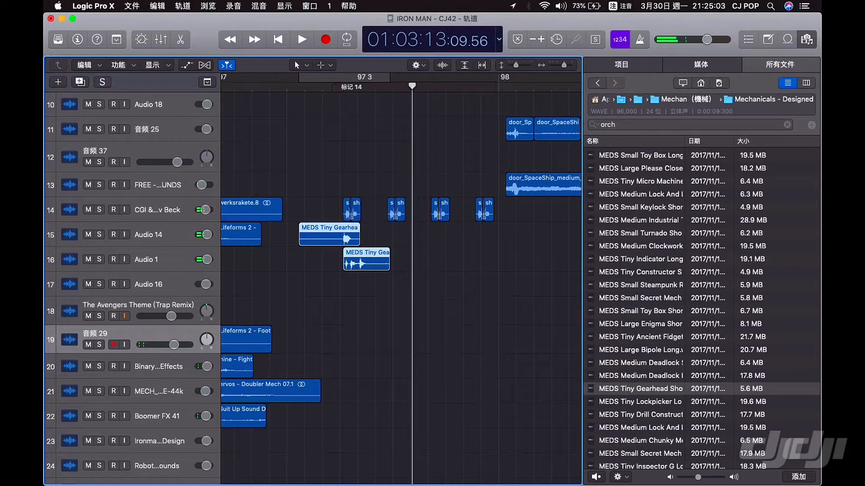
{"action": "key", "text": "super+v"}
{"action": "key", "text": "super+Left"}
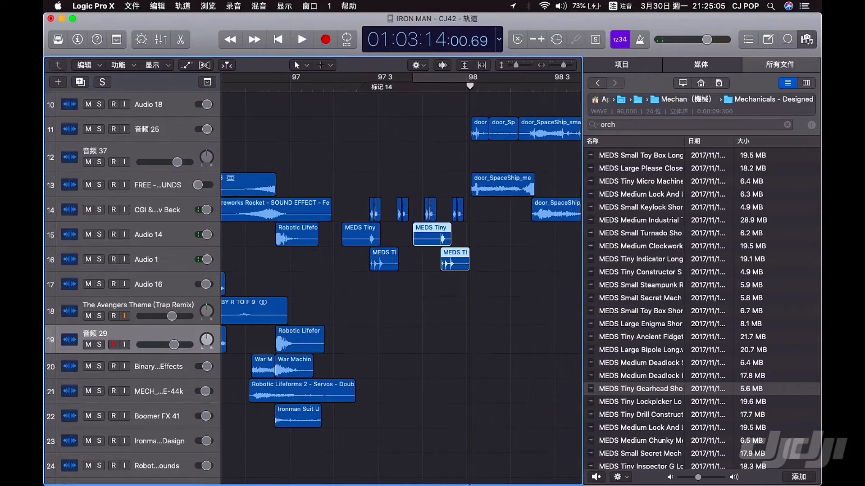
Trim the quiet lead-in off both gearhead regions on the Audio 14 track, keeping the copied pair selected.
{"action": "key", "text": "Left"}
{"action": "left_click_drag", "start_coordinate": [343, 243], "coordinate": [438, 244]}
{"action": "left_click_drag", "start_coordinate": [423, 282], "coordinate": [447, 241]}
{"action": "key", "text": "super+Right"}
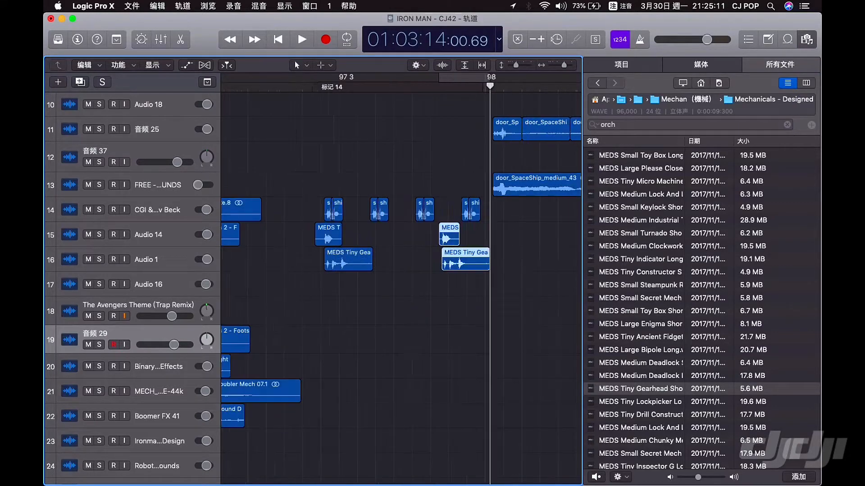
Move the copied gearhead pair to the Audio 16 and The Avengers Theme tracks, under the second ship_set hit.
{"action": "scroll", "coordinate": [455, 252], "scroll_direction": "left", "scroll_amount": 3}
{"action": "left_click_drag", "start_coordinate": [491, 266], "coordinate": [421, 315]}
{"action": "right_click", "coordinate": [420, 315]}
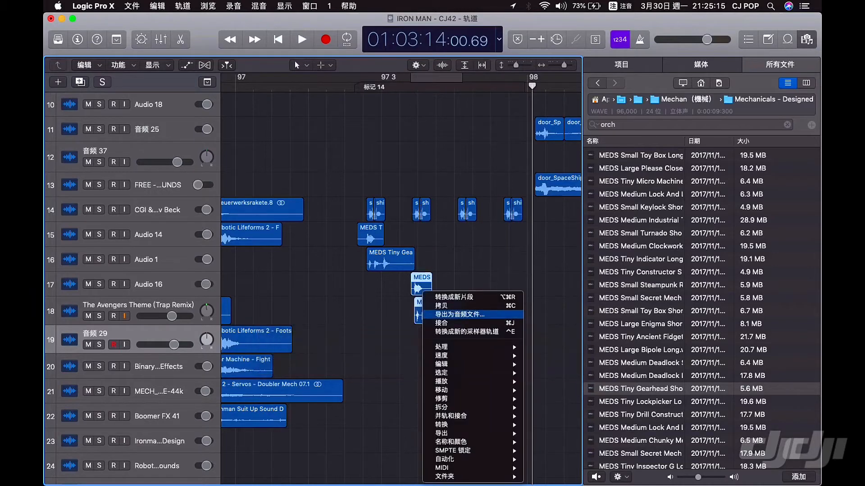
{"action": "left_click", "coordinate": [413, 315]}
{"action": "scroll", "coordinate": [412, 315], "scroll_direction": "up", "scroll_amount": 3}
{"action": "scroll", "coordinate": [423, 315], "scroll_direction": "up", "scroll_amount": 5}
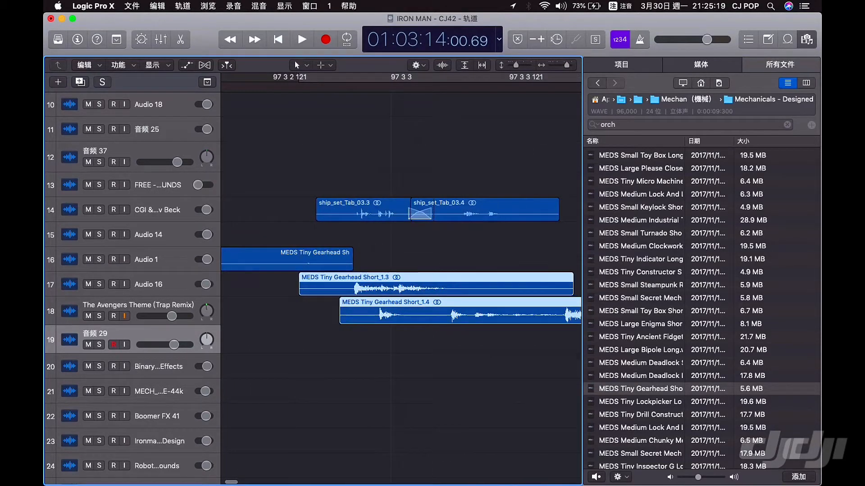
Extend the start of The Avengers Theme track's gearhead copy to include its earlier pulses, align it with the Audio 16 copy, and enable cycling.
{"action": "left_click", "coordinate": [424, 349]}
{"action": "left_click_drag", "start_coordinate": [438, 315], "coordinate": [412, 315]}
{"action": "key", "text": "super+Left"}
{"action": "key", "text": "super+Left"}
{"action": "key", "text": "super+Left"}
{"action": "mouse_move", "coordinate": [357, 315]}
{"action": "left_mouse_down"}
{"action": "mouse_move", "coordinate": [511, 315]}
{"action": "mouse_move", "coordinate": [346, 315]}
{"action": "left_mouse_up"}
{"action": "key", "text": "super+Right"}
{"action": "key", "text": "super+Right"}
{"action": "key", "text": "super+Right"}
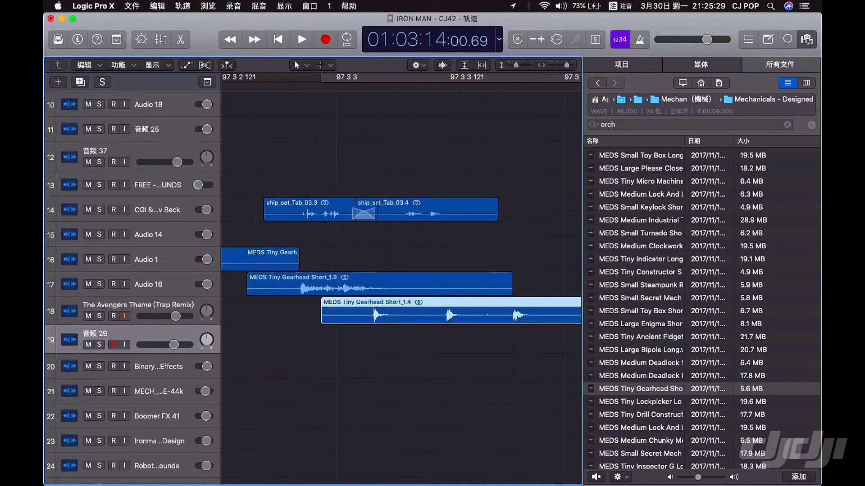
{"action": "left_click_drag", "start_coordinate": [428, 315], "coordinate": [356, 315]}
{"action": "key", "text": "super+Left"}
{"action": "key", "text": "super+Left"}
{"action": "key", "text": "c"}
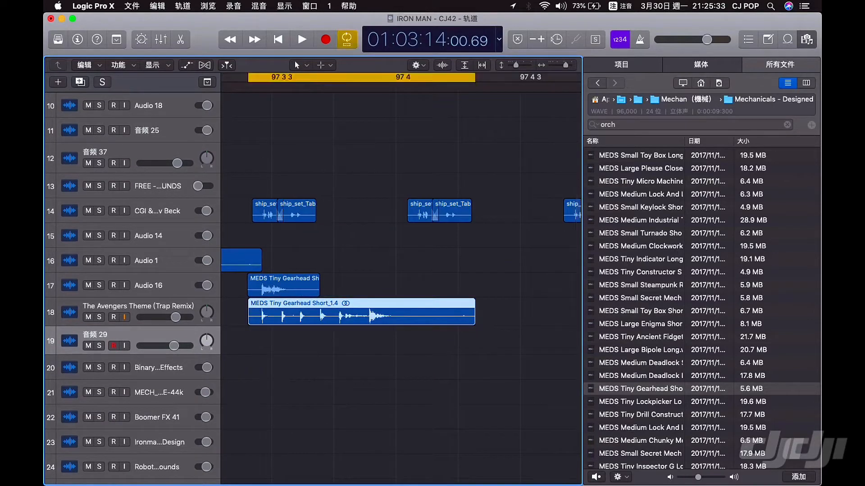
Play the extended gearhead region and split it just before its fourth pulse.
{"action": "key", "text": "space"}
{"action": "key", "text": "space"}
{"action": "right_click", "coordinate": [370, 163]}
{"action": "key", "text": "Escape"}
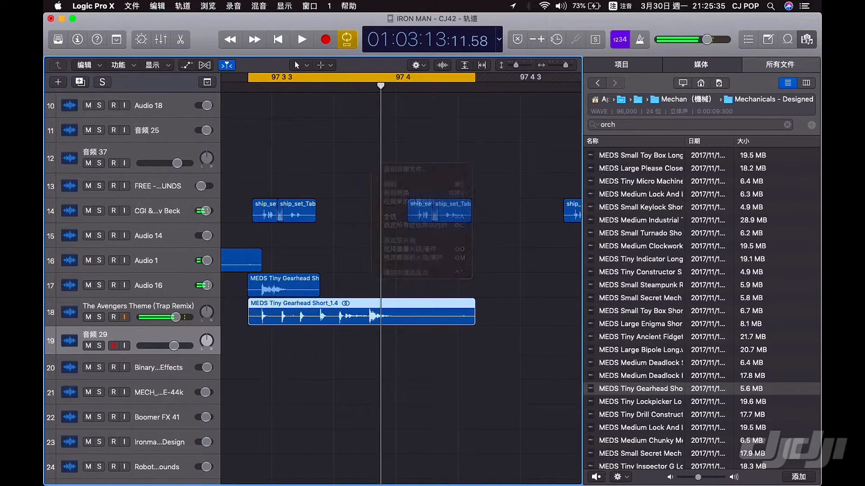
{"action": "left_click_drag", "start_coordinate": [381, 86], "coordinate": [313, 86]}
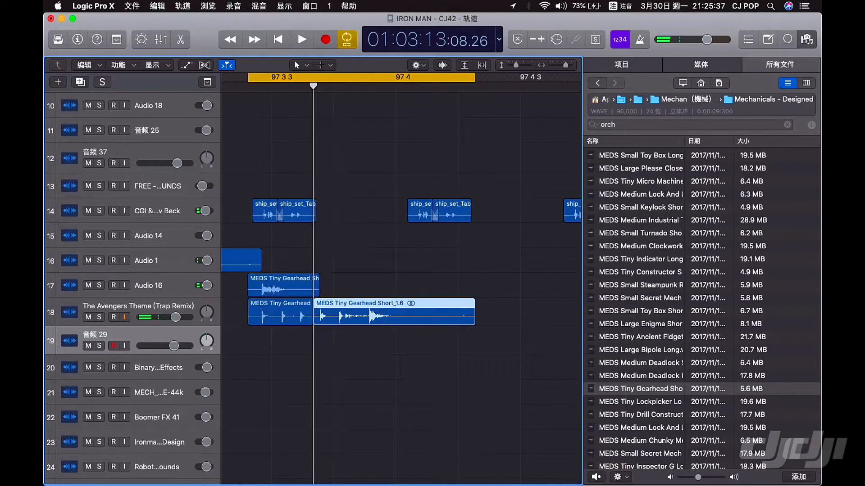
{"action": "key", "text": "super+t"}
{"action": "key", "text": "super+u"}
Move the second gearhead piece to the 音频 29 track, starting at 97 3 2 201, and play it back.
{"action": "key", "text": "super+Right"}
{"action": "left_click_drag", "start_coordinate": [449, 324], "coordinate": [368, 354]}
{"action": "key", "text": "super+u"}
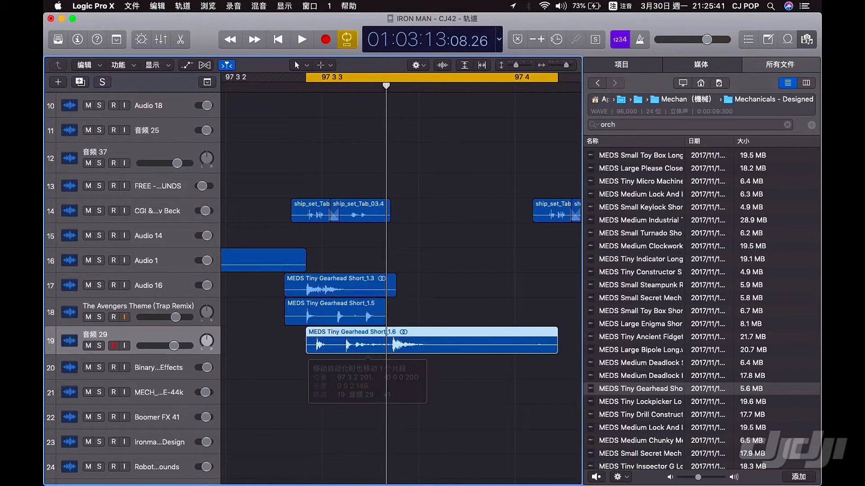
{"action": "key", "text": "space"}
{"action": "key", "text": "space"}
Delete the gearhead region on the Audio 1 track under the first ship_set hit.
{"action": "key", "text": "super+Left"}
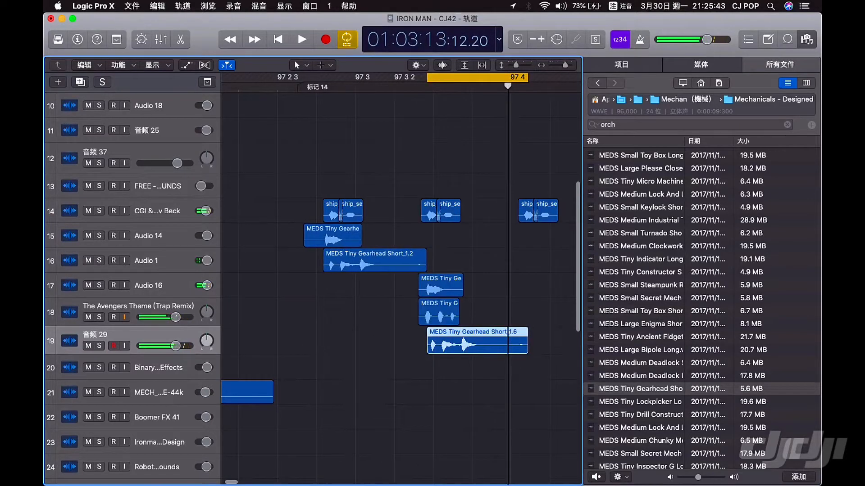
{"action": "left_click", "coordinate": [374, 260]}
{"action": "key", "text": "Delete"}
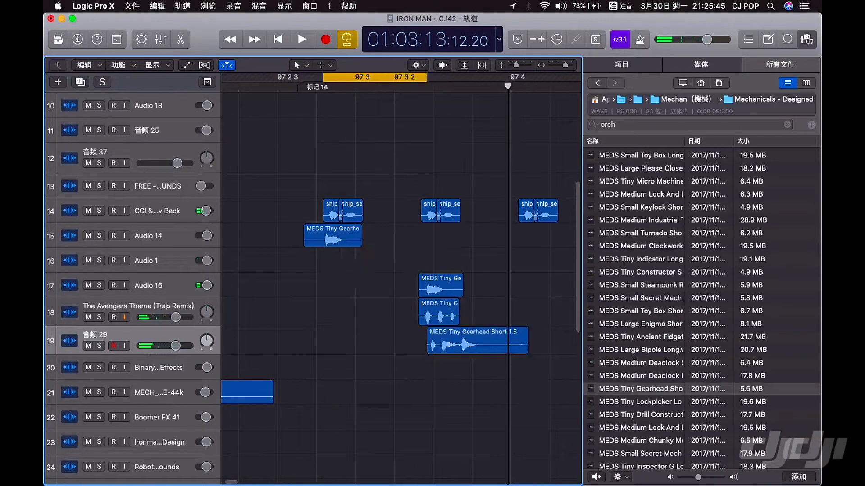
Duplicate the two split gearhead pieces and move the copies to the Audio 1 and Audio 16 tracks, under the first ship_set hit.
{"action": "left_click_drag", "start_coordinate": [387, 318], "coordinate": [439, 342]}
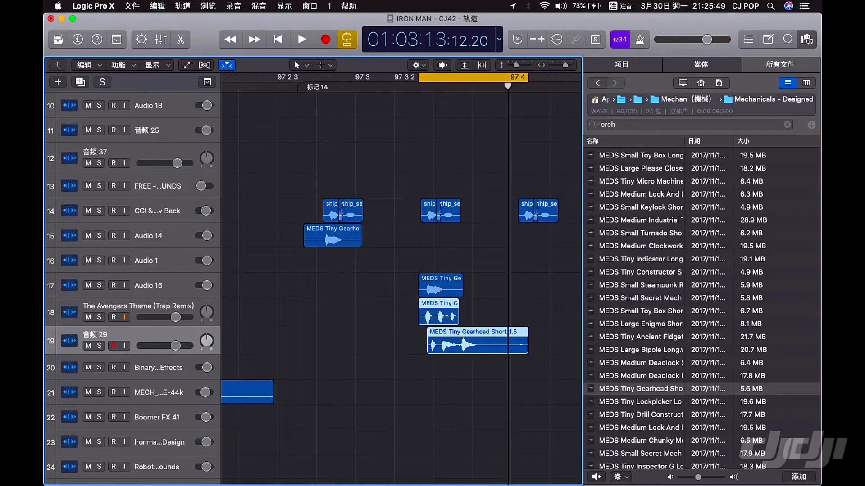
{"action": "left_click_drag", "start_coordinate": [303, 77], "coordinate": [409, 77]}
{"action": "key", "text": "super+v"}
{"action": "scroll", "coordinate": [401, 279], "scroll_direction": "left", "scroll_amount": 5}
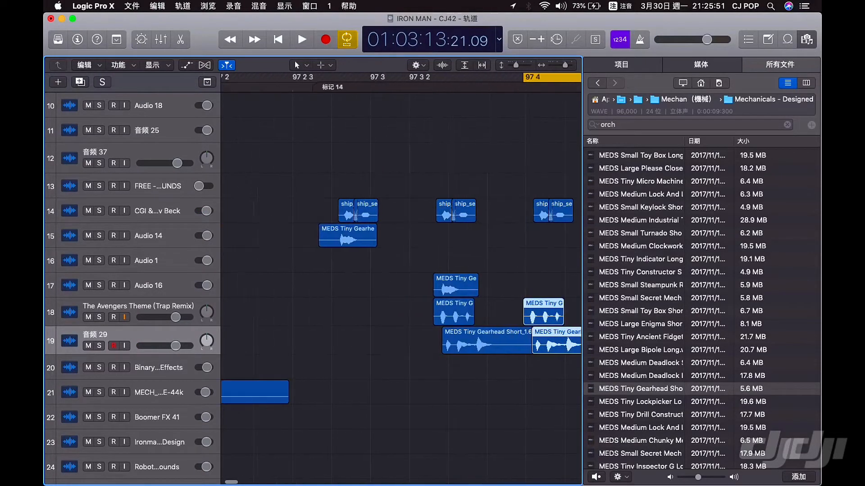
{"action": "key", "text": "super+Left"}
{"action": "left_click_drag", "start_coordinate": [548, 340], "coordinate": [375, 288]}
{"action": "key", "text": "super+Right"}
{"action": "key", "text": "super+Right"}
{"action": "key", "text": "super+Right"}
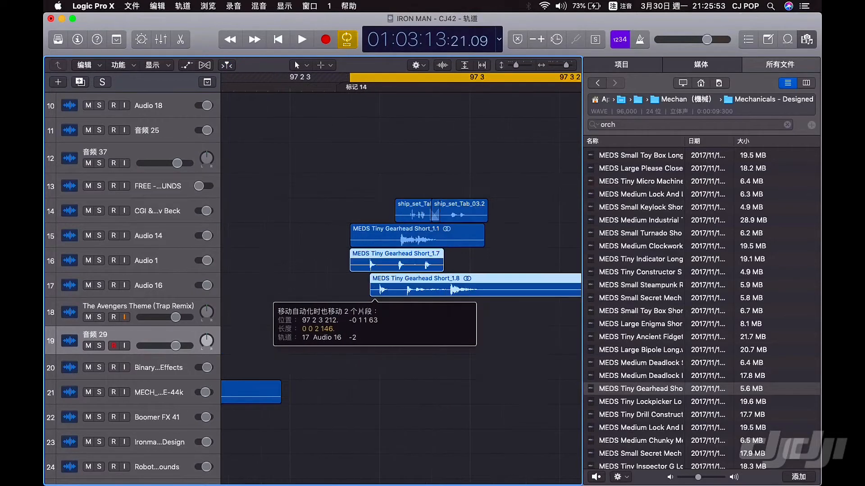
Fine-tune the position of the copied gearhead pair so its pulses line up with the first ship_set hit.
{"action": "key", "text": "super+Right"}
{"action": "key", "text": "super+Right"}
{"action": "key", "text": "super+Left"}
{"action": "scroll", "coordinate": [375, 288], "scroll_direction": "right", "scroll_amount": 3}
{"action": "mouse_move", "coordinate": [321, 288]}
{"action": "left_mouse_down"}
{"action": "mouse_move", "coordinate": [376, 288]}
{"action": "mouse_move", "coordinate": [318, 291]}
{"action": "left_mouse_up"}
{"action": "scroll", "coordinate": [376, 288], "scroll_direction": "right", "scroll_amount": 3}
{"action": "key", "text": "super+Left"}
{"action": "key", "text": "super+Left"}
{"action": "key", "text": "super+z"}
{"action": "scroll", "coordinate": [318, 291], "scroll_direction": "left", "scroll_amount": 3}
{"action": "left_click", "coordinate": [336, 315]}
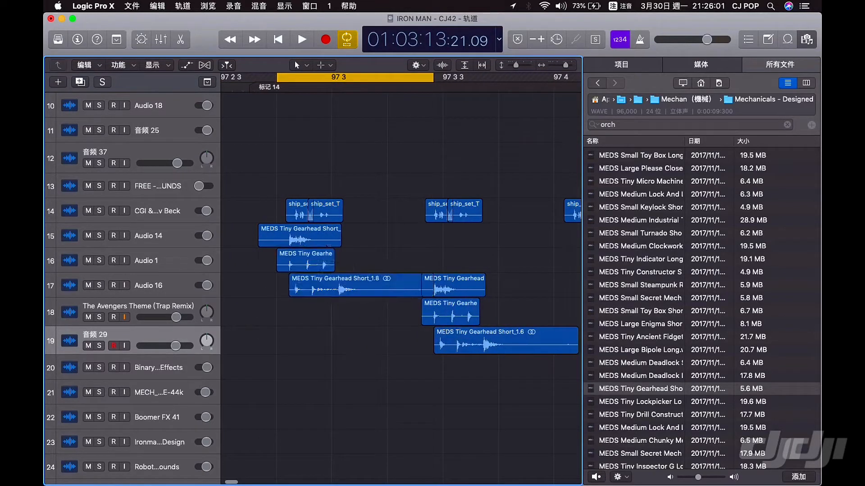
Trim the quiet tail off the first gearhead region on Audio 16 and select the gearhead piece on The Avengers Theme track.
{"action": "left_click", "coordinate": [336, 288]}
{"action": "left_click_drag", "start_coordinate": [431, 291], "coordinate": [375, 291]}
{"action": "left_click", "coordinate": [378, 315]}
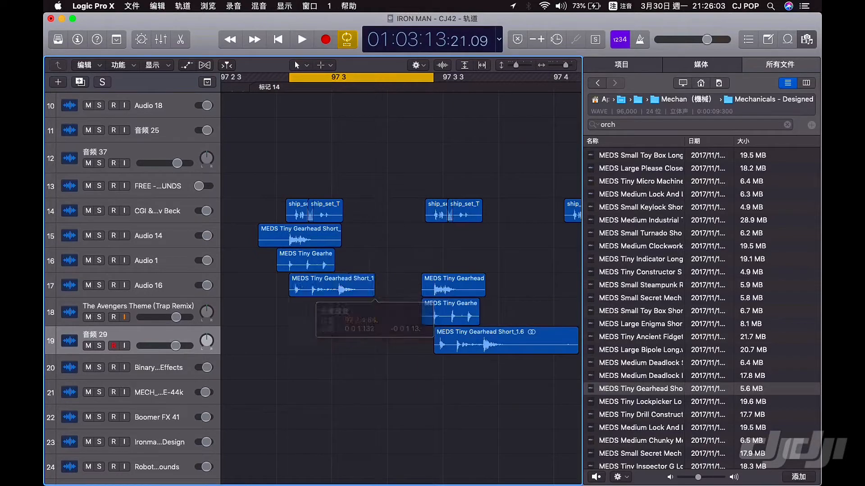
{"action": "left_click", "coordinate": [509, 341]}
{"action": "left_click", "coordinate": [450, 314]}
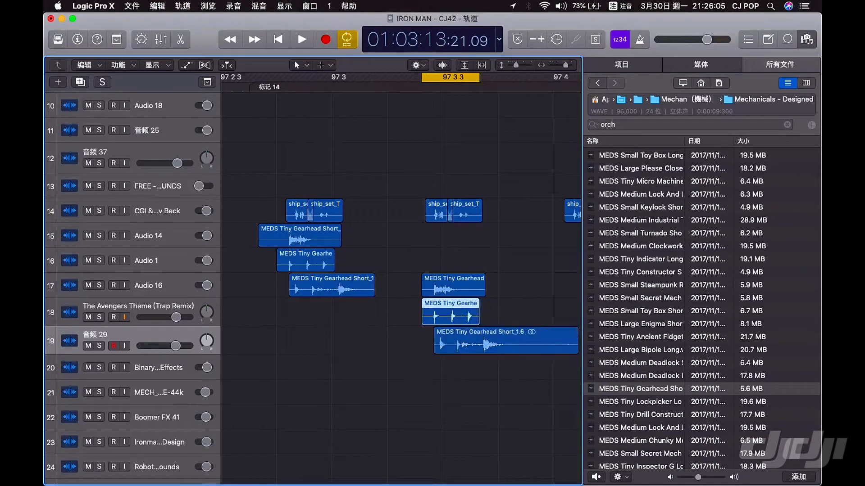
Extend the start of The Avengers Theme track's gearhead piece back to about 97 3, then split it just before its last three pulses.
{"action": "left_click_drag", "start_coordinate": [422, 317], "coordinate": [371, 319]}
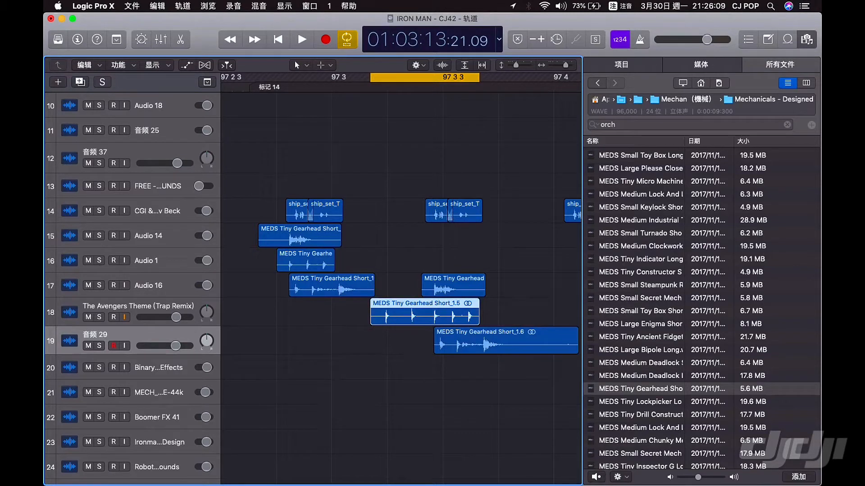
{"action": "left_click_drag", "start_coordinate": [371, 317], "coordinate": [341, 318]}
{"action": "key", "text": "space"}
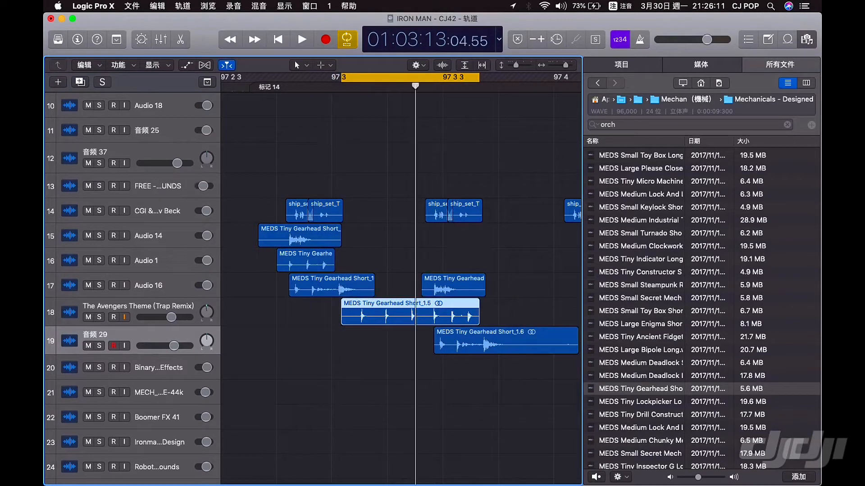
{"action": "key", "text": "super+t"}
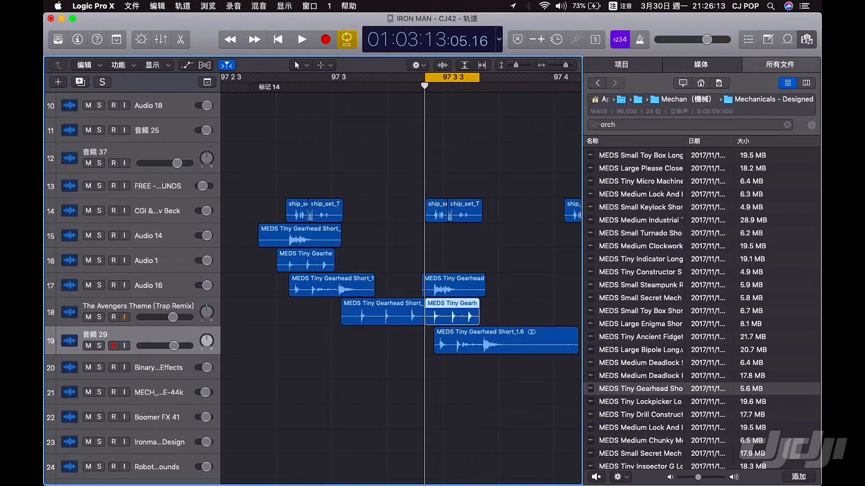
Move the split-off front gearhead piece to the Binary Effects track under the second ship_set hit and play back the layered hit.
{"action": "key", "text": "super+Right"}
{"action": "key", "text": "super+Right"}
{"action": "left_click_drag", "start_coordinate": [365, 313], "coordinate": [554, 371]}
{"action": "key", "text": "space"}
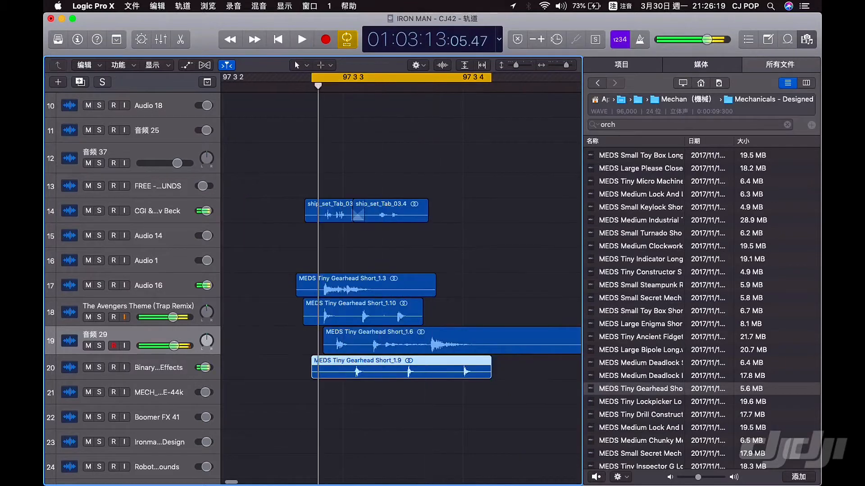
{"action": "key", "text": "c"}
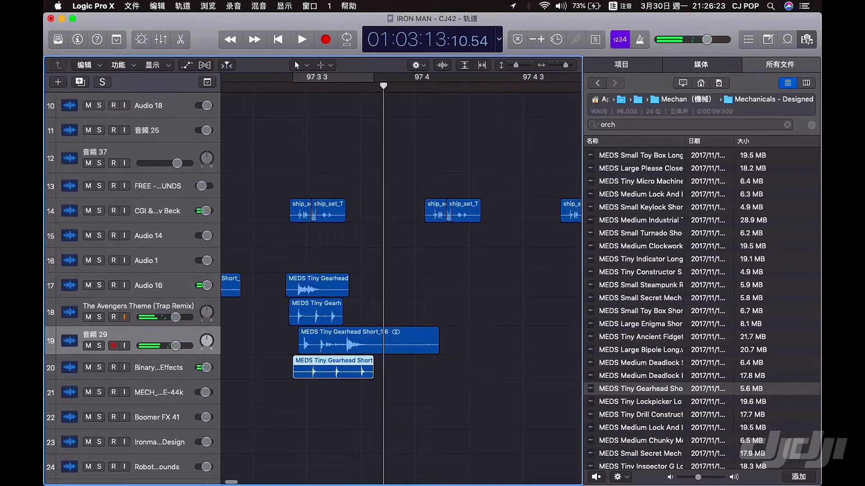
Trim the quiet tail off the gearhead region on the 音频 29 track under the second ship_set hit.
{"action": "left_click_drag", "start_coordinate": [438, 348], "coordinate": [378, 348]}
{"action": "key", "text": "super+Right"}
{"action": "key", "text": "super+Right"}
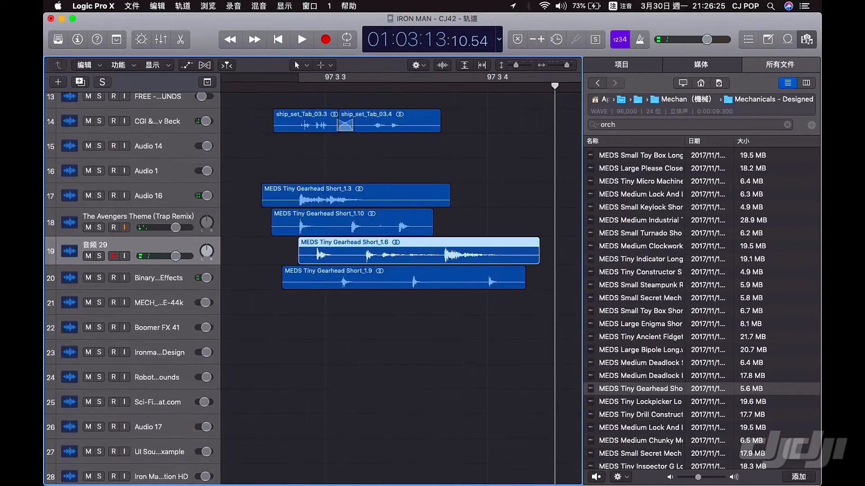
Trim the quiet lead-in off the gearhead regions on The Avengers Theme and Binary Effects tracks together.
{"action": "left_click", "coordinate": [306, 278]}
{"action": "left_click", "coordinate": [297, 221], "text": "shift"}
{"action": "left_click_drag", "start_coordinate": [283, 286], "coordinate": [302, 285]}
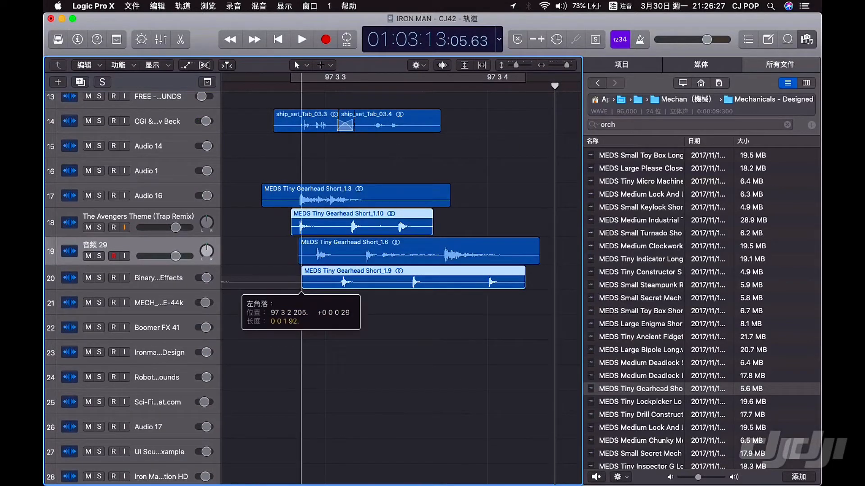
Shorten the end of the Binary Effects gearhead region so that only its first two pulses are kept.
{"action": "left_click", "coordinate": [319, 321]}
{"action": "right_click", "coordinate": [319, 322]}
{"action": "left_click", "coordinate": [318, 321]}
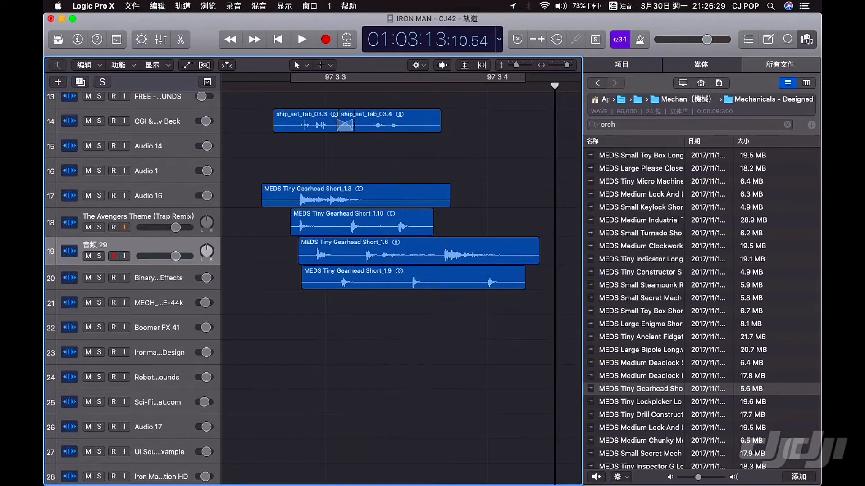
{"action": "left_click_drag", "start_coordinate": [524, 283], "coordinate": [438, 283]}
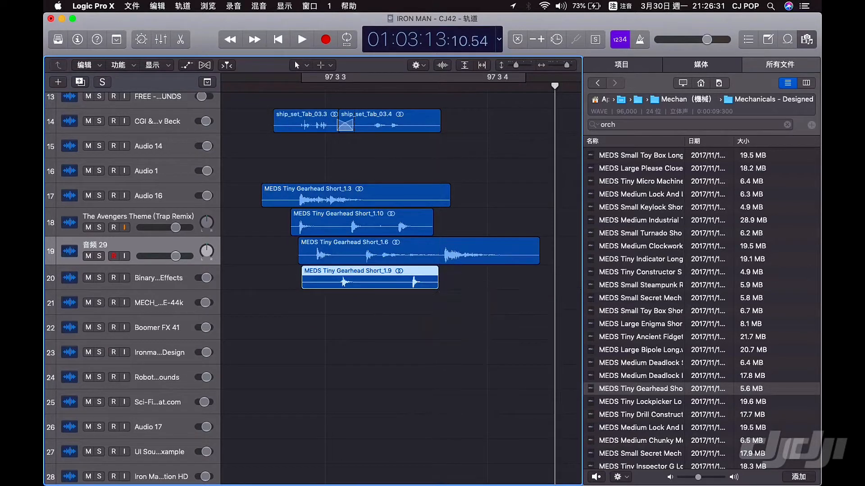
Copy the three lower gearhead regions from the second to the first ship_set hit and delete the old ones on Audio 1 and Audio 16.
{"action": "key", "text": "super+Left"}
{"action": "scroll", "coordinate": [428, 323], "scroll_direction": "left", "scroll_amount": 2}
{"action": "left_click_drag", "start_coordinate": [428, 323], "coordinate": [361, 226]}
{"action": "scroll", "coordinate": [361, 226], "scroll_direction": "left", "scroll_amount": 2}
{"action": "key", "text": "super+Left"}
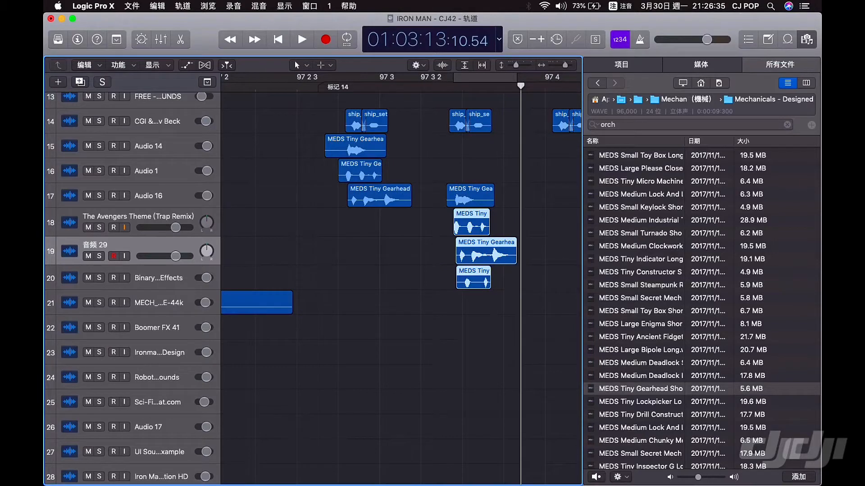
{"action": "left_click", "coordinate": [338, 86]}
{"action": "key", "text": "super+v"}
{"action": "left_click_drag", "start_coordinate": [420, 197], "coordinate": [367, 176]}
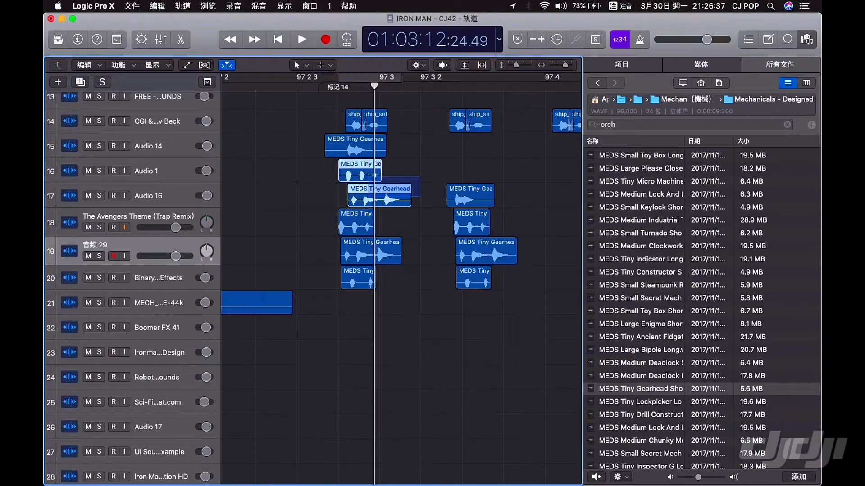
{"action": "key", "text": "Delete"}
Move the three copied gearhead regions up to Audio 1, Audio 16 and The Avengers Theme, aligned with the first ship_set hit.
{"action": "key", "text": "super+Right"}
{"action": "key", "text": "super+Right"}
{"action": "key", "text": "super+Right"}
{"action": "key", "text": "super+Right"}
{"action": "key", "text": "super+Right"}
{"action": "key", "text": "super+Right"}
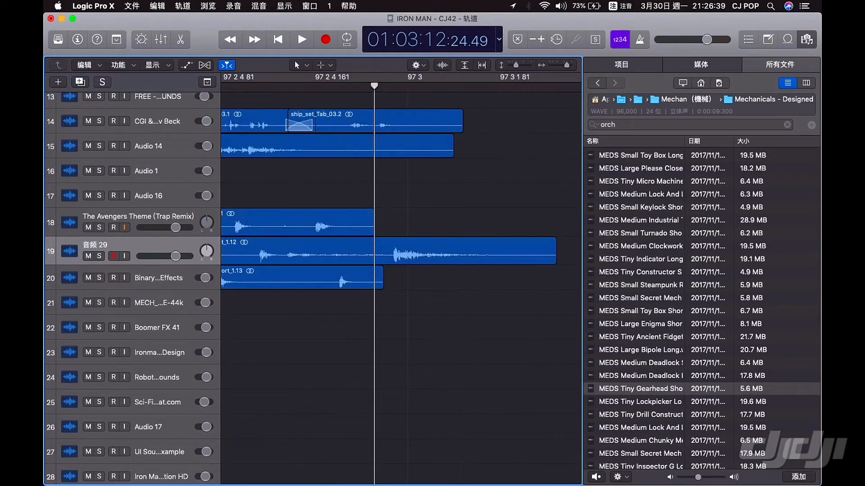
{"action": "left_click_drag", "start_coordinate": [375, 228], "coordinate": [423, 177]}
{"action": "key", "text": "super+Left"}
{"action": "key", "text": "super+Left"}
{"action": "key", "text": "super+Left"}
{"action": "key", "text": "super+Left"}
{"action": "key", "text": "super+Left"}
{"action": "scroll", "coordinate": [401, 280], "scroll_direction": "right", "scroll_amount": 5}
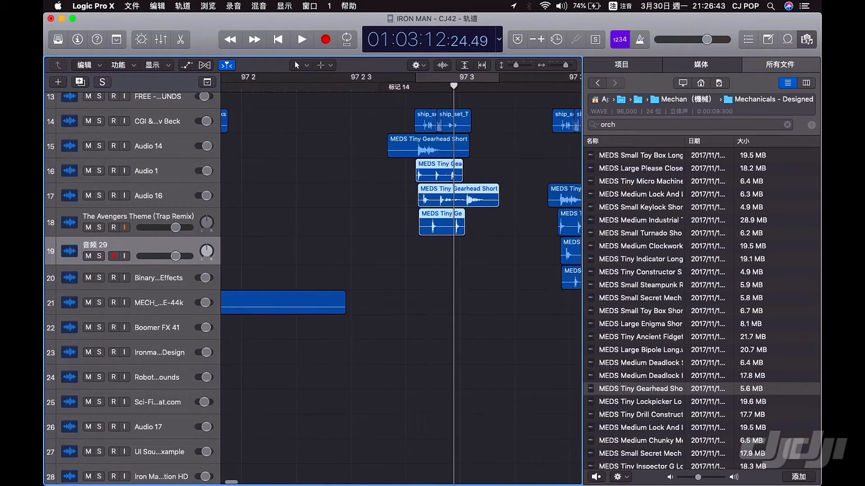
Play back the ship_set hits to check the layered gearhead sounds.
{"action": "key", "text": "space"}
{"action": "key", "text": "super+Right"}
{"action": "key", "text": "super+Right"}
{"action": "key", "text": "super+Right"}
{"action": "key", "text": "super+Left"}
{"action": "key", "text": "super+Left"}
{"action": "key", "text": "super+Left"}
{"action": "key", "text": "super+Left"}
{"action": "key", "text": "super+Left"}
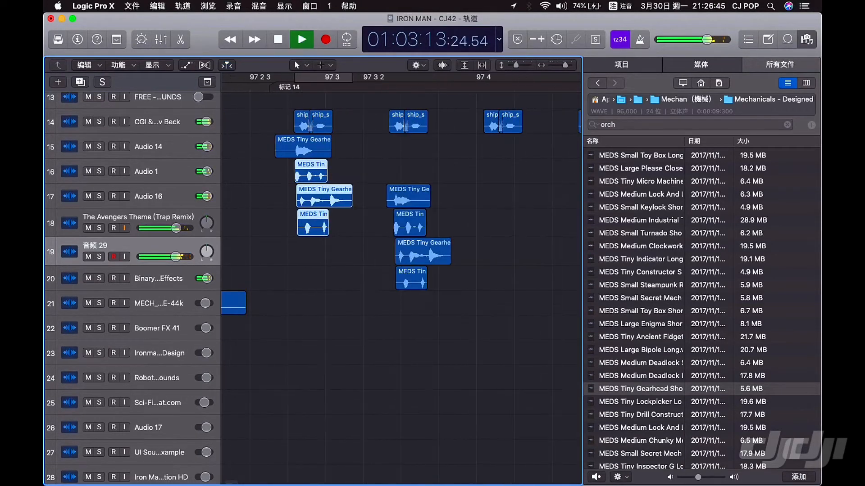
{"action": "key", "text": "space"}
Move the four gearhead regions under the second ship_set hit up two tracks, onto Audio 14 through The Avengers Theme, and align them with the hit.
{"action": "scroll", "coordinate": [401, 279], "scroll_direction": "right", "scroll_amount": 1}
{"action": "scroll", "coordinate": [435, 298], "scroll_direction": "right", "scroll_amount": 3}
{"action": "left_click_drag", "start_coordinate": [435, 298], "coordinate": [317, 205]}
{"action": "key", "text": "super+Right"}
{"action": "key", "text": "super+Right"}
{"action": "key", "text": "super+Right"}
{"action": "key", "text": "super+Right"}
{"action": "key", "text": "super+Right"}
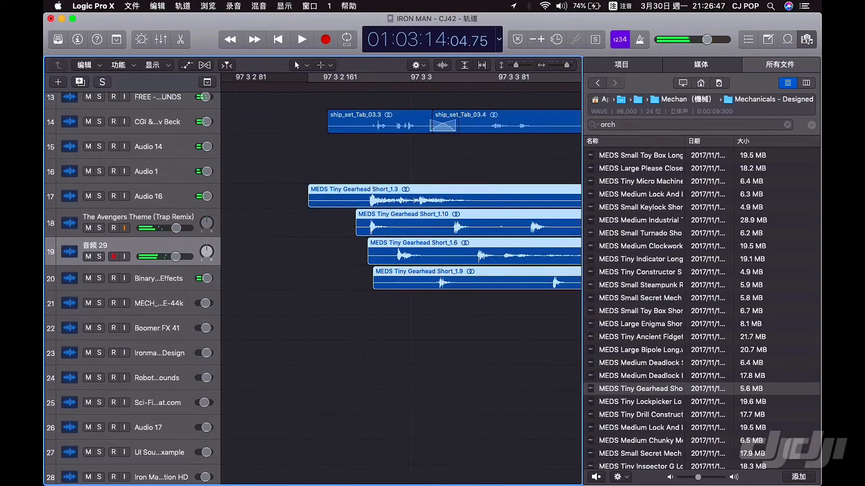
{"action": "scroll", "coordinate": [318, 205], "scroll_direction": "left", "scroll_amount": 3}
{"action": "scroll", "coordinate": [317, 205], "scroll_direction": "up", "scroll_amount": 2}
{"action": "scroll", "coordinate": [509, 375], "scroll_direction": "up", "scroll_amount": 2}
{"action": "left_click_drag", "start_coordinate": [455, 306], "coordinate": [460, 256]}
{"action": "key", "text": "super+Left"}
{"action": "key", "text": "super+Left"}
{"action": "key", "text": "super+Left"}
{"action": "key", "text": "super+Left"}
{"action": "key", "text": "super+Left"}
{"action": "scroll", "coordinate": [460, 257], "scroll_direction": "right", "scroll_amount": 2}
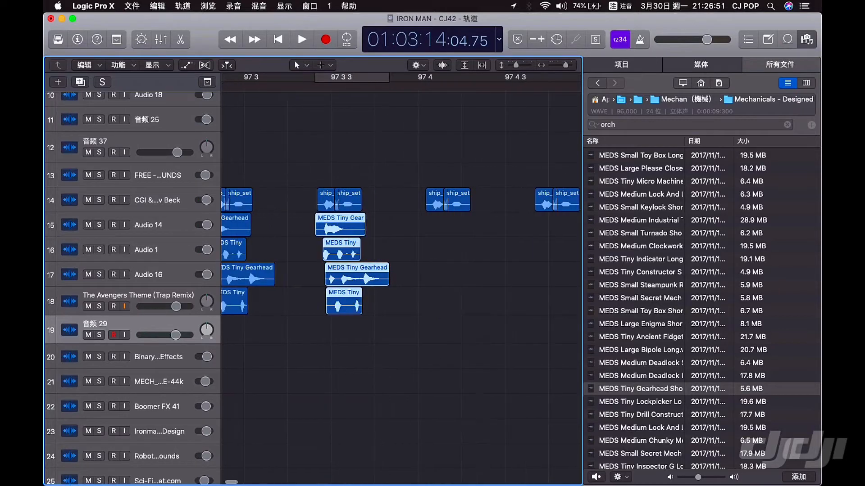
{"action": "right_click", "coordinate": [445, 357]}
{"action": "right_click", "coordinate": [414, 332]}
{"action": "right_click", "coordinate": [378, 279]}
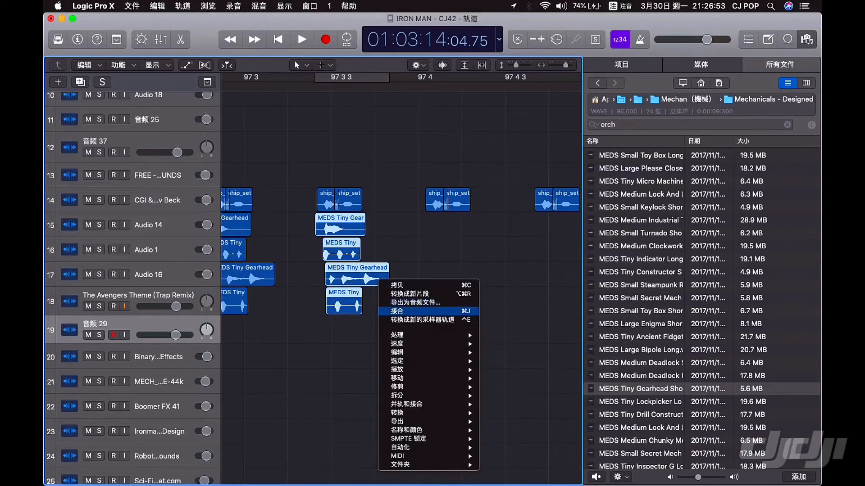
{"action": "left_click", "coordinate": [369, 332]}
Copy the four gearhead regions of the second ship_set hit and paste them under the third hit, near 97 4.
{"action": "left_click_drag", "start_coordinate": [398, 347], "coordinate": [349, 227]}
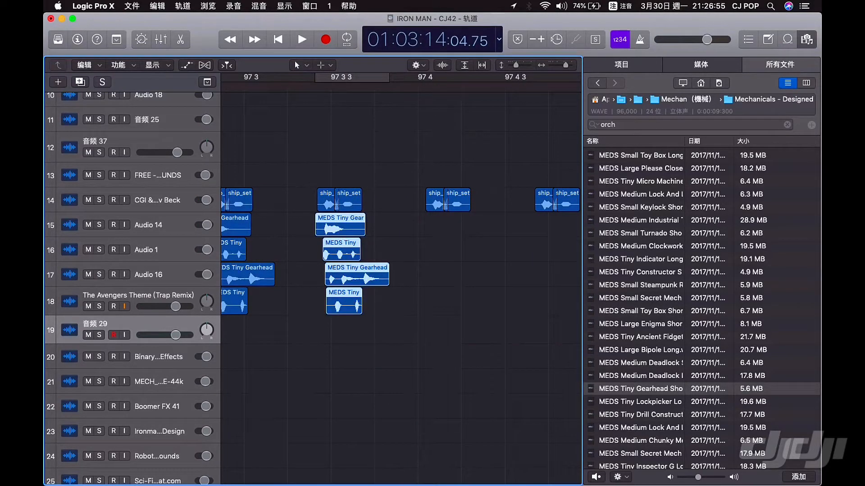
{"action": "left_click", "coordinate": [433, 86]}
{"action": "key", "text": "super+v"}
Fine-tune the position of the four pasted gearhead regions so their pulses line up with the third ship_set hit.
{"action": "key", "text": "super+Right"}
{"action": "key", "text": "super+Right"}
{"action": "key", "text": "super+Right"}
{"action": "key", "text": "super+Right"}
{"action": "key", "text": "super+Right"}
{"action": "key", "text": "super+Right"}
{"action": "key", "text": "super+Right"}
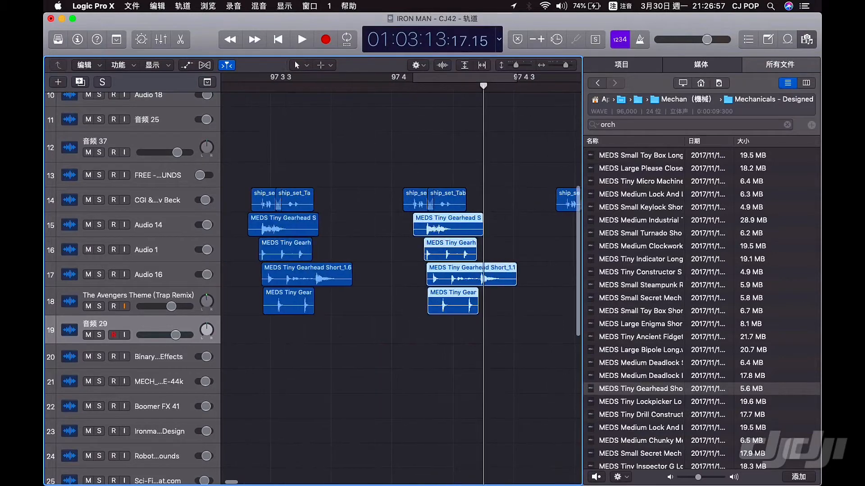
{"action": "key", "text": "super+Left"}
{"action": "key", "text": "super+Left"}
{"action": "scroll", "coordinate": [412, 227], "scroll_direction": "left", "scroll_amount": 5}
{"action": "left_click_drag", "start_coordinate": [411, 227], "coordinate": [353, 228]}
{"action": "scroll", "coordinate": [354, 227], "scroll_direction": "up", "scroll_amount": 3}
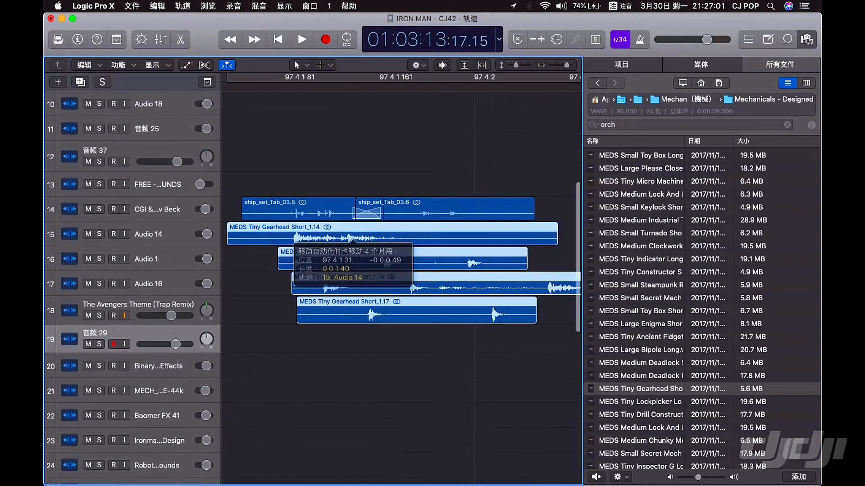
Paste another copy of the four gearhead regions under the fourth ship_set hit, just before bar 98.
{"action": "key", "text": "super+Left"}
{"action": "key", "text": "super+Left"}
{"action": "key", "text": "super+Left"}
{"action": "key", "text": "super+Left"}
{"action": "key", "text": "super+Left"}
{"action": "key", "text": "super+Left"}
{"action": "key", "text": "super+Right"}
{"action": "key", "text": "super+Right"}
{"action": "key", "text": "super+Right"}
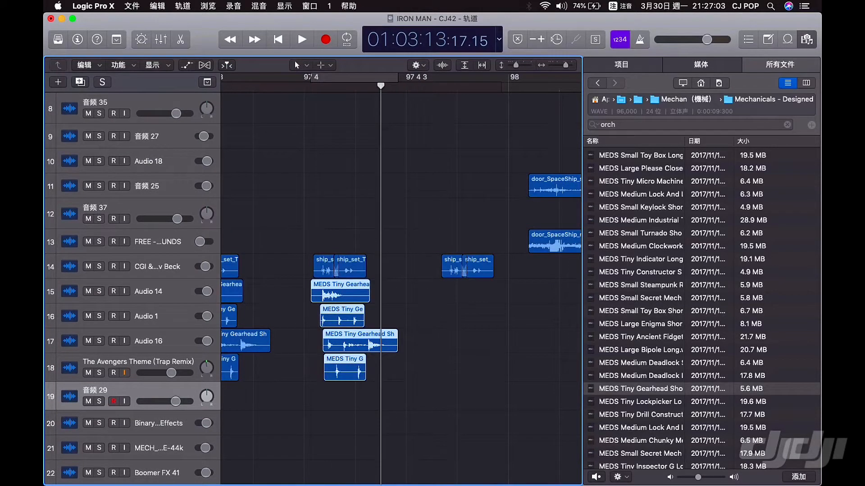
{"action": "key", "text": "super+v"}
{"action": "scroll", "coordinate": [423, 316], "scroll_direction": "down", "scroll_amount": 3}
{"action": "left_click_drag", "start_coordinate": [423, 315], "coordinate": [452, 315]}
Align the four pasted gearhead regions precisely with the fourth ship_set hit and play back the sequence.
{"action": "key", "text": "super+Right"}
{"action": "key", "text": "super+Right"}
{"action": "key", "text": "super+Right"}
{"action": "key", "text": "super+Right"}
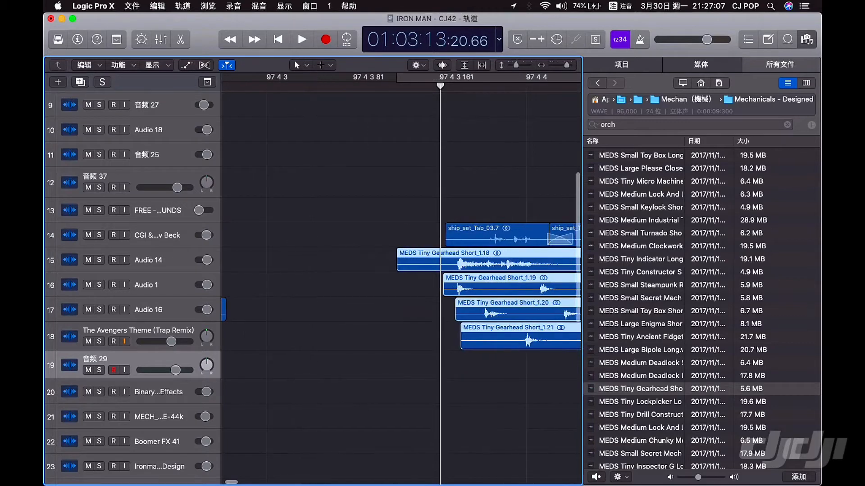
{"action": "left_click_drag", "start_coordinate": [403, 264], "coordinate": [437, 265]}
{"action": "key", "text": "super+Left"}
{"action": "key", "text": "super+Left"}
{"action": "key", "text": "super+Left"}
{"action": "key", "text": "super+Left"}
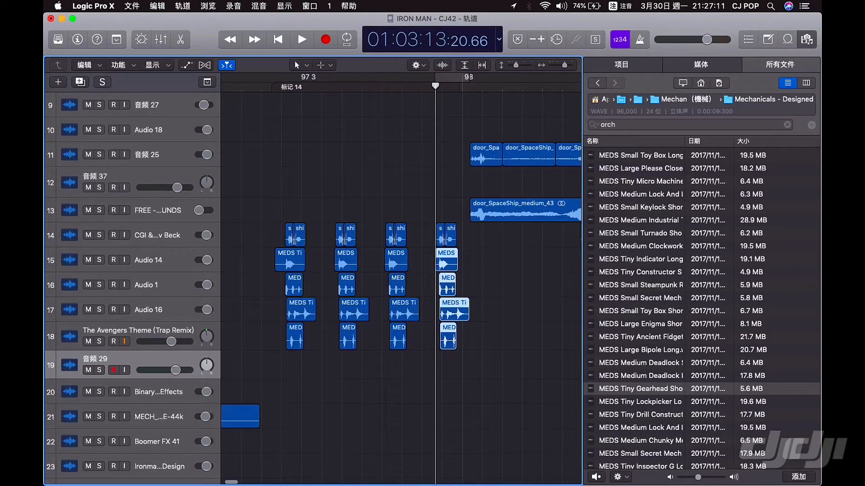
{"action": "key", "text": "space"}
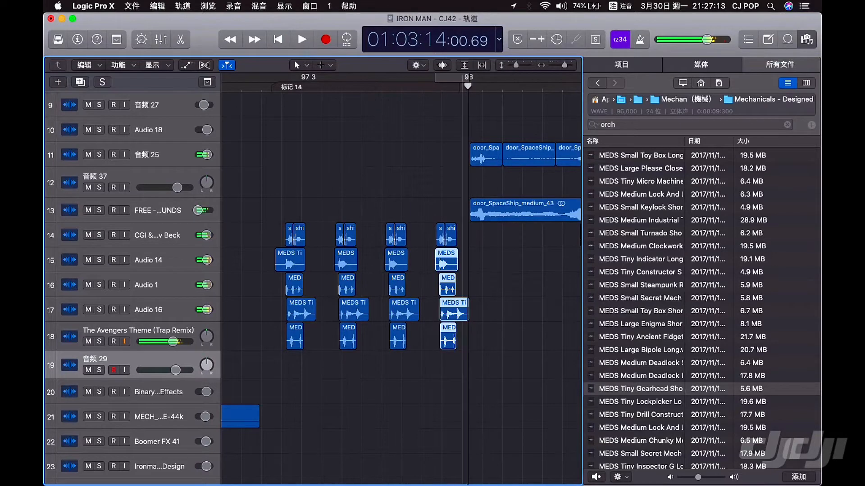
Audition MEDS Small Steampunk Reloader Short and place it on the Binary Effects track at about 97 3.
{"action": "left_click", "coordinate": [641, 286]}
{"action": "scroll", "coordinate": [641, 285], "scroll_direction": "down", "scroll_amount": 5}
{"action": "scroll", "coordinate": [640, 285], "scroll_direction": "up", "scroll_amount": 3}
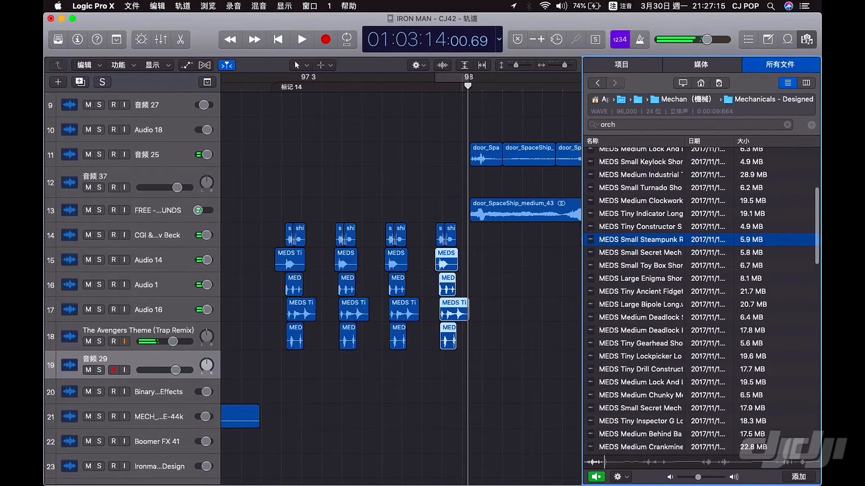
{"action": "left_click_drag", "start_coordinate": [640, 240], "coordinate": [302, 391]}
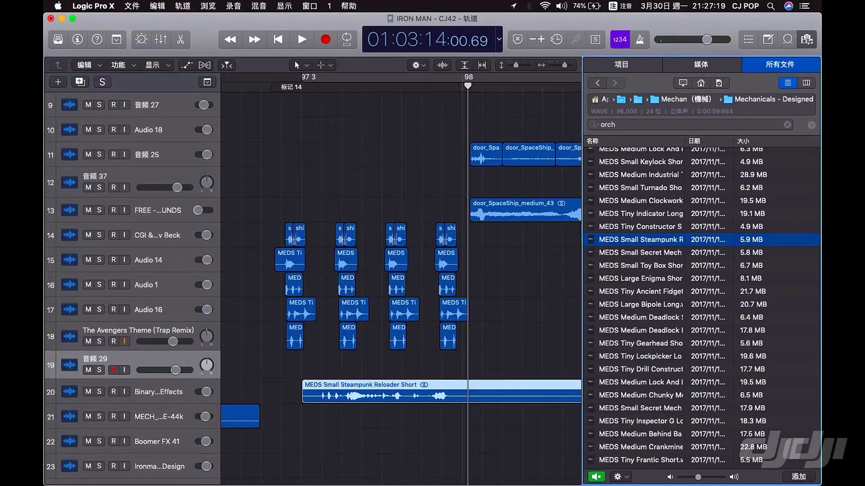
Solo the Binary Effects track and listen to the steampunk reloader region.
{"action": "left_click", "coordinate": [99, 392]}
{"action": "scroll", "coordinate": [400, 288], "scroll_direction": "up", "scroll_amount": 3}
{"action": "scroll", "coordinate": [401, 289], "scroll_direction": "down", "scroll_amount": 4}
{"action": "scroll", "coordinate": [401, 288], "scroll_direction": "left", "scroll_amount": 10}
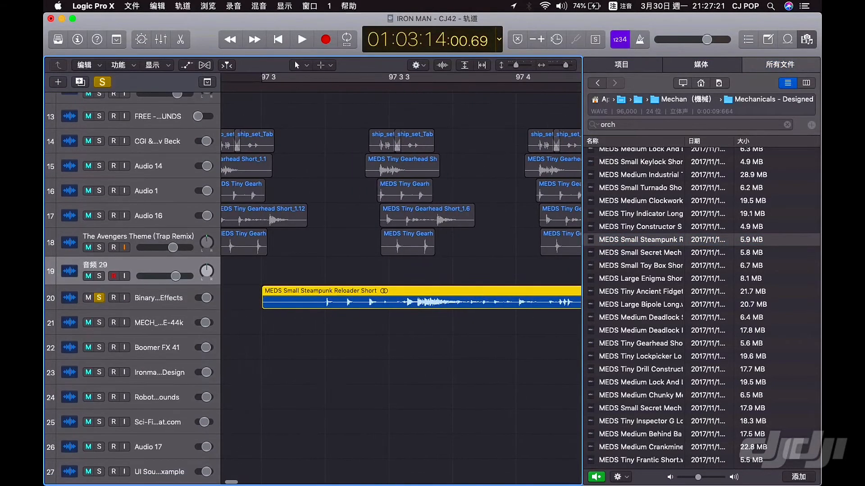
{"action": "key", "text": "space"}
{"action": "key", "text": "space"}
{"action": "scroll", "coordinate": [401, 288], "scroll_direction": "down", "scroll_amount": 4}
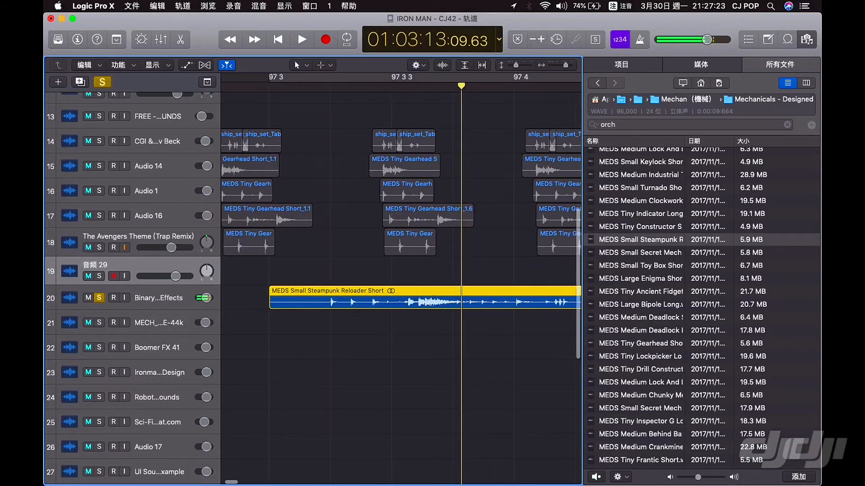
{"action": "scroll", "coordinate": [401, 288], "scroll_direction": "right", "scroll_amount": 2}
{"action": "key", "text": "space"}
{"action": "key", "text": "space"}
{"action": "scroll", "coordinate": [400, 288], "scroll_direction": "down", "scroll_amount": 1}
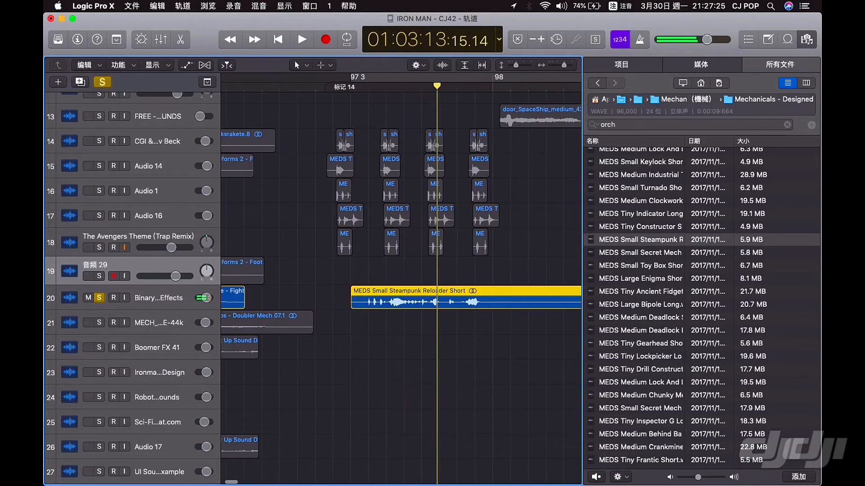
Play the rest of the steampunk reloader region and delete it from the Binary Effects track.
{"action": "key", "text": "space"}
{"action": "key", "text": "space"}
{"action": "scroll", "coordinate": [401, 288], "scroll_direction": "down", "scroll_amount": 3}
{"action": "key", "text": "Delete"}
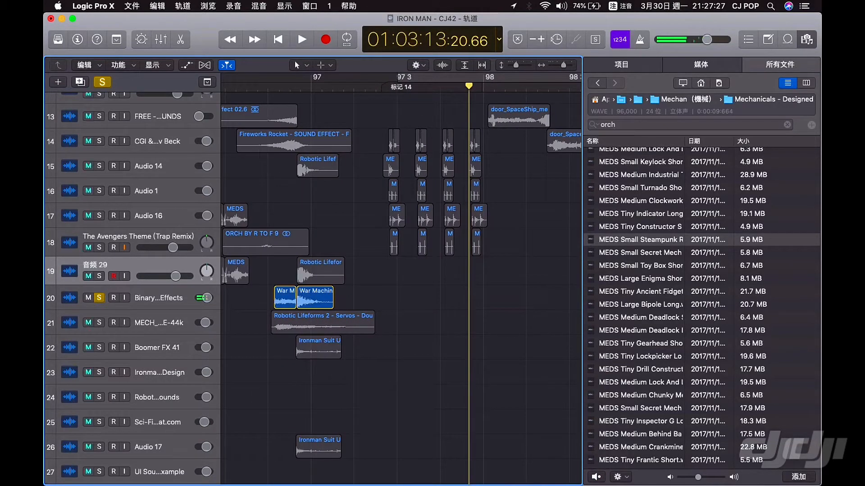
Browse from the Mechan folder back to the desktop's Sound Effect library and open its 未來機甲 folder.
{"action": "left_click", "coordinate": [686, 100]}
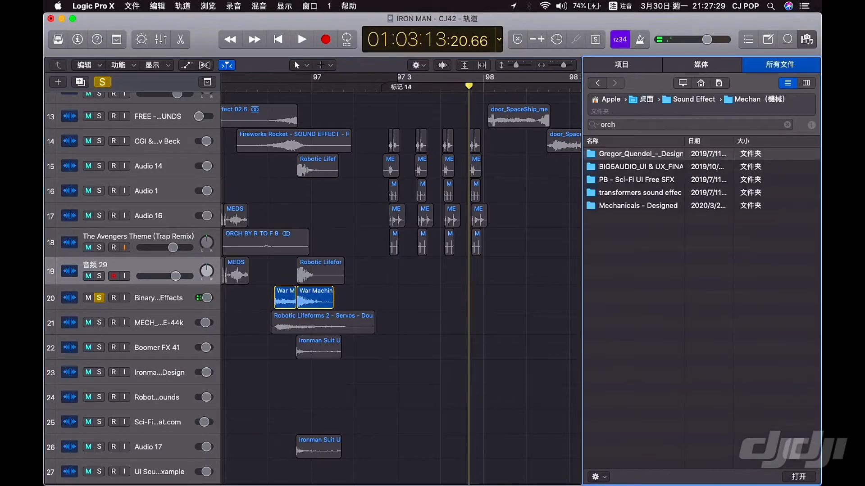
{"action": "left_click", "coordinate": [646, 99]}
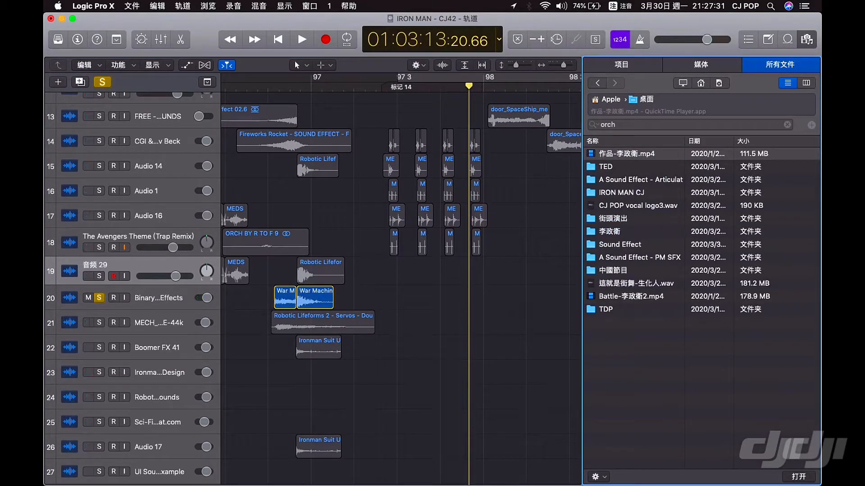
{"action": "double_click", "coordinate": [620, 245]}
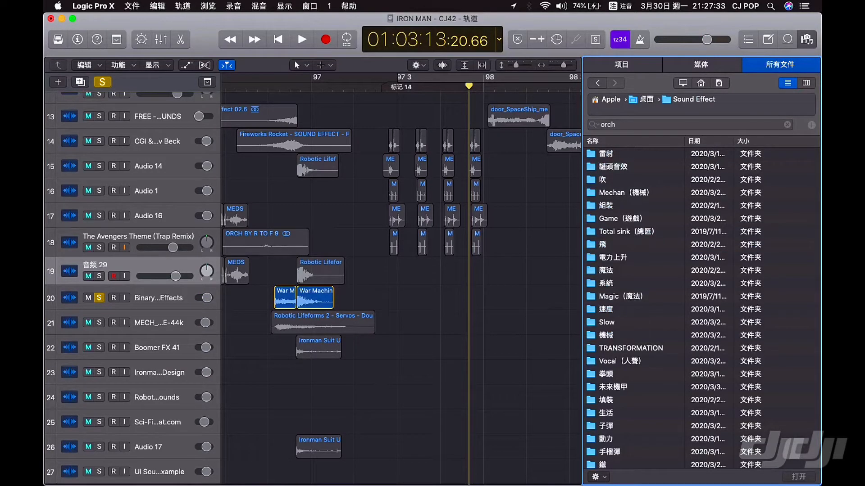
{"action": "scroll", "coordinate": [703, 306], "scroll_direction": "down", "scroll_amount": 5}
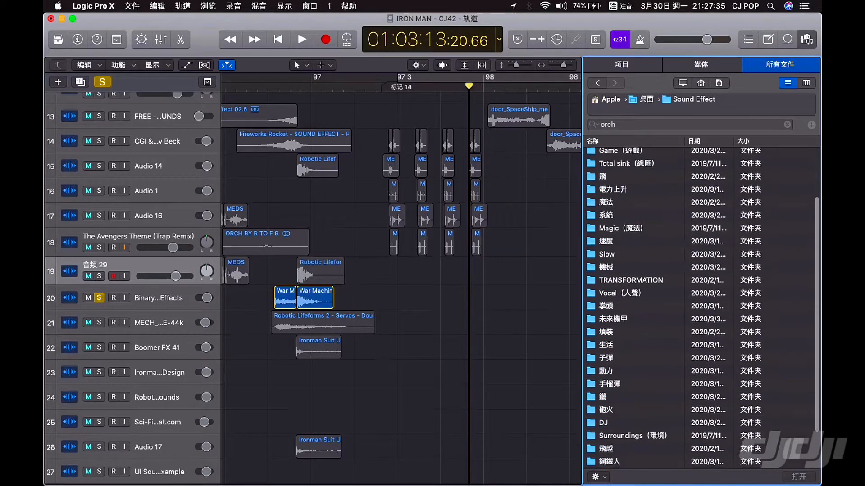
{"action": "scroll", "coordinate": [703, 306], "scroll_direction": "down", "scroll_amount": 3}
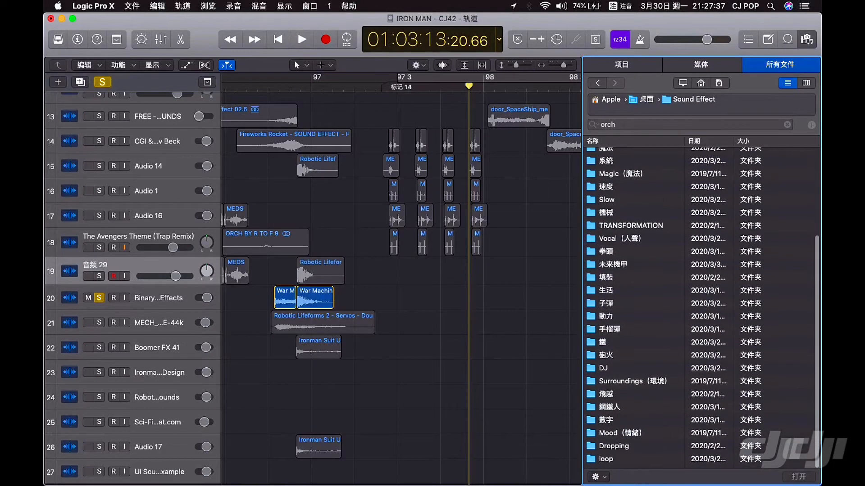
{"action": "scroll", "coordinate": [703, 306], "scroll_direction": "up", "scroll_amount": 8}
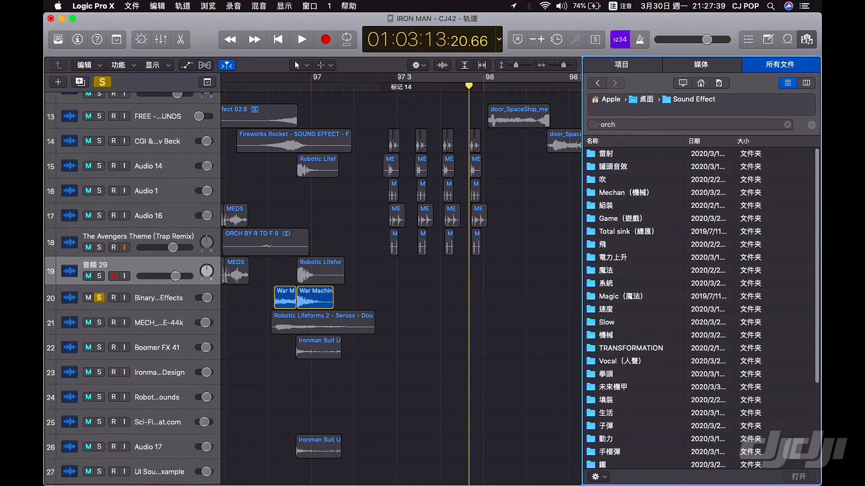
{"action": "scroll", "coordinate": [703, 306], "scroll_direction": "down", "scroll_amount": 1}
{"action": "double_click", "coordinate": [614, 382]}
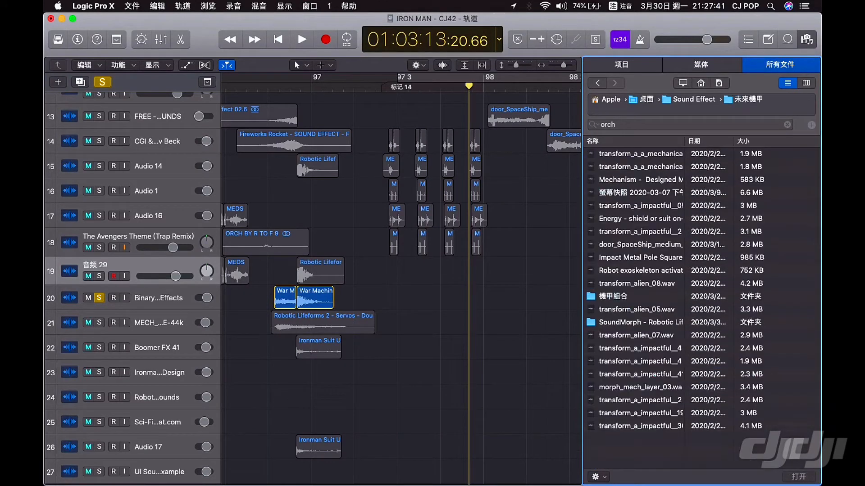
Open the Designed Audio folder inside SoundMorph - Robotic Lifeforms 2 and sort its folders by name.
{"action": "double_click", "coordinate": [640, 322]}
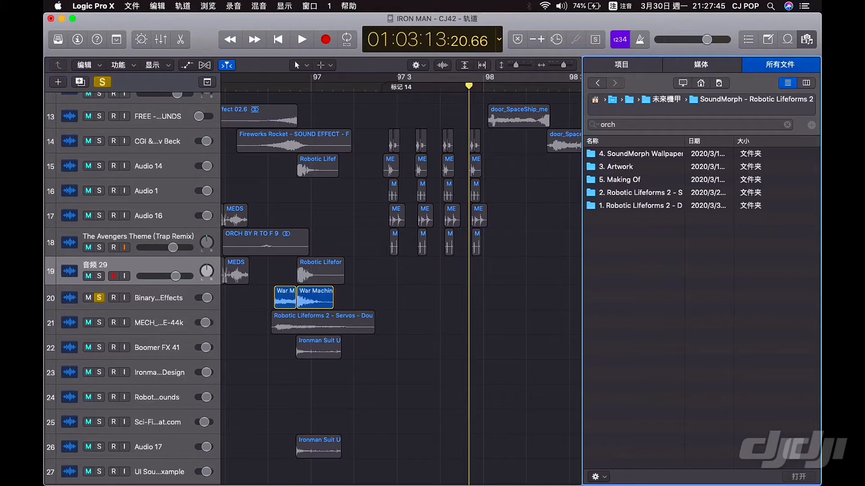
{"action": "double_click", "coordinate": [639, 206]}
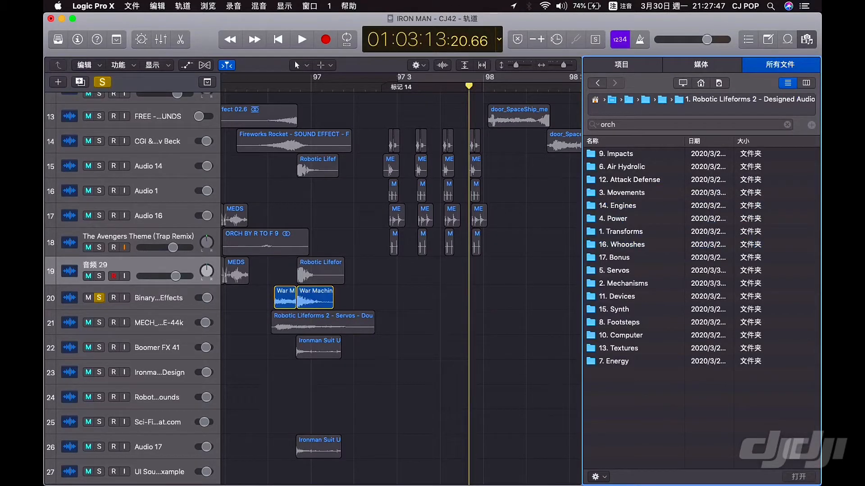
{"action": "left_click", "coordinate": [634, 141]}
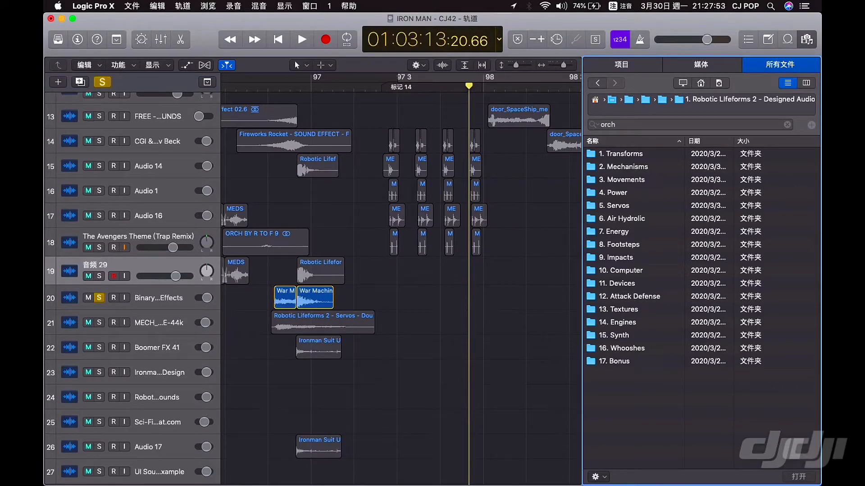
Audition a couple of sounds from the 15. Synth folder and return to the category folders.
{"action": "double_click", "coordinate": [613, 336]}
{"action": "left_click", "coordinate": [639, 231]}
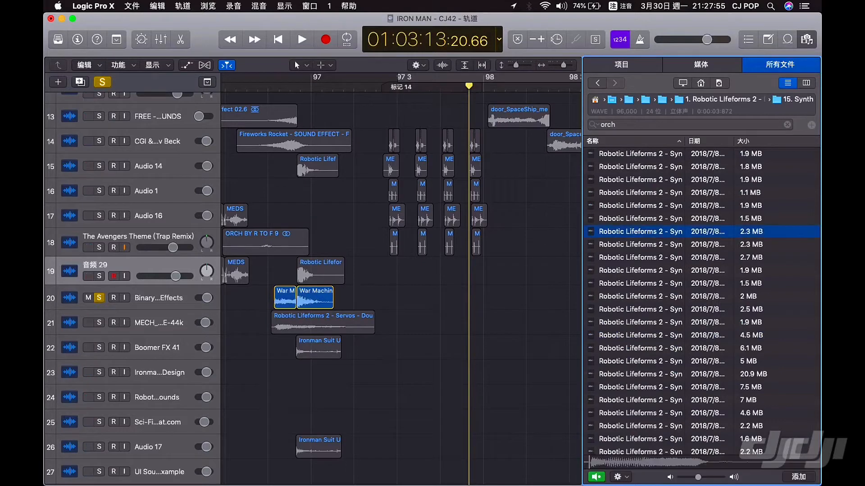
{"action": "left_click", "coordinate": [640, 322]}
{"action": "left_click", "coordinate": [598, 83]}
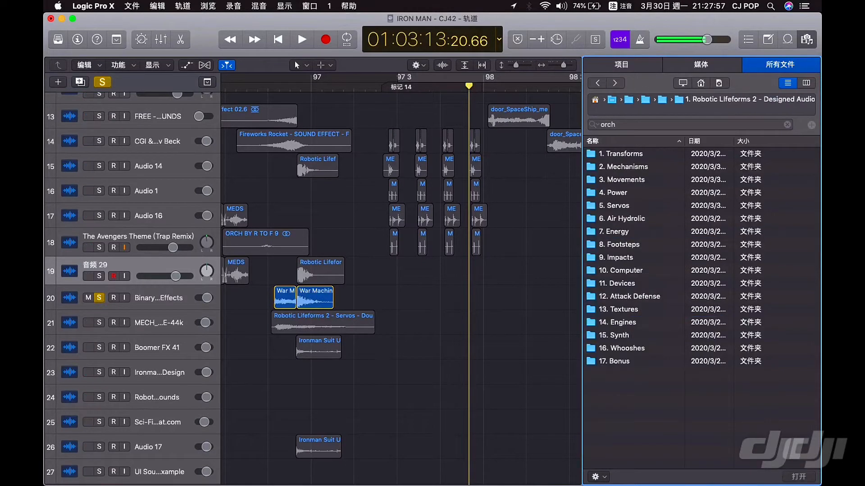
Open the 11. Devices folder and audition several device sounds from the first part of its list.
{"action": "double_click", "coordinate": [616, 283]}
{"action": "left_click", "coordinate": [640, 231]}
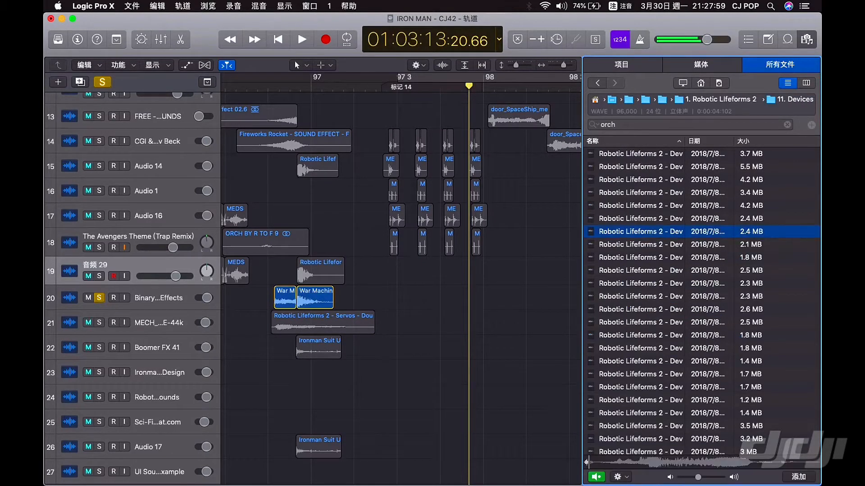
{"action": "key", "text": "Down"}
{"action": "key", "text": "Down"}
{"action": "key", "text": "Down"}
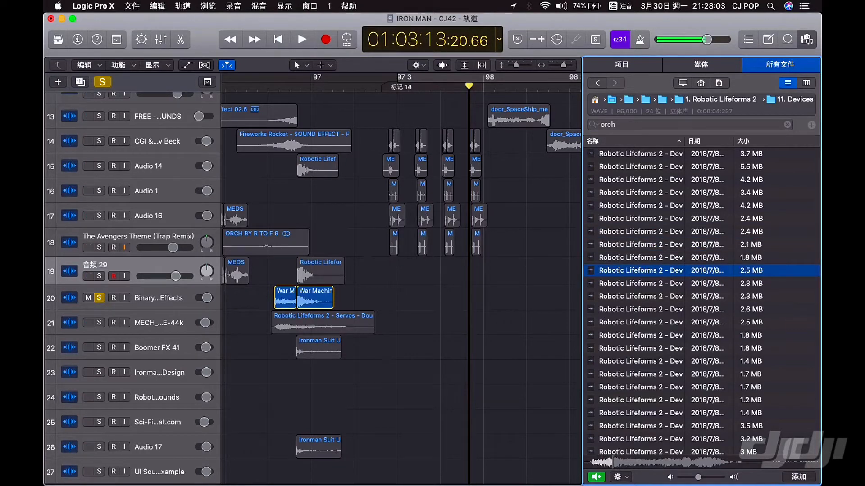
{"action": "left_click", "coordinate": [639, 348]}
{"action": "left_click", "coordinate": [640, 413]}
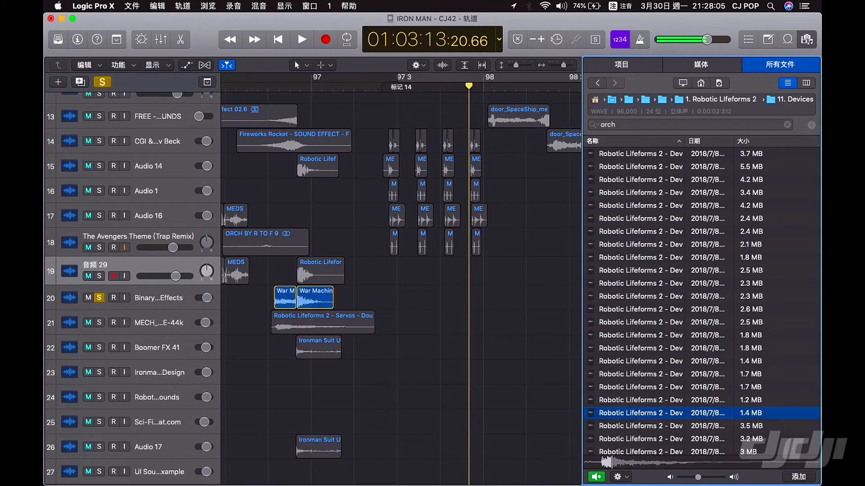
Audition further device sounds deeper in the 11. Devices list.
{"action": "scroll", "coordinate": [640, 376], "scroll_direction": "down", "scroll_amount": 5}
{"action": "left_click", "coordinate": [640, 377]}
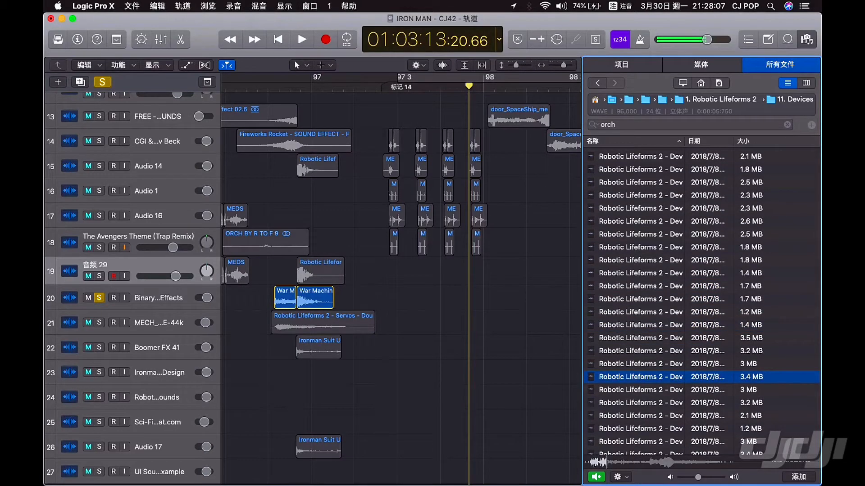
{"action": "left_click", "coordinate": [639, 428]}
{"action": "scroll", "coordinate": [639, 428], "scroll_direction": "down", "scroll_amount": 5}
{"action": "left_click", "coordinate": [640, 397]}
{"action": "scroll", "coordinate": [639, 397], "scroll_direction": "up", "scroll_amount": 10}
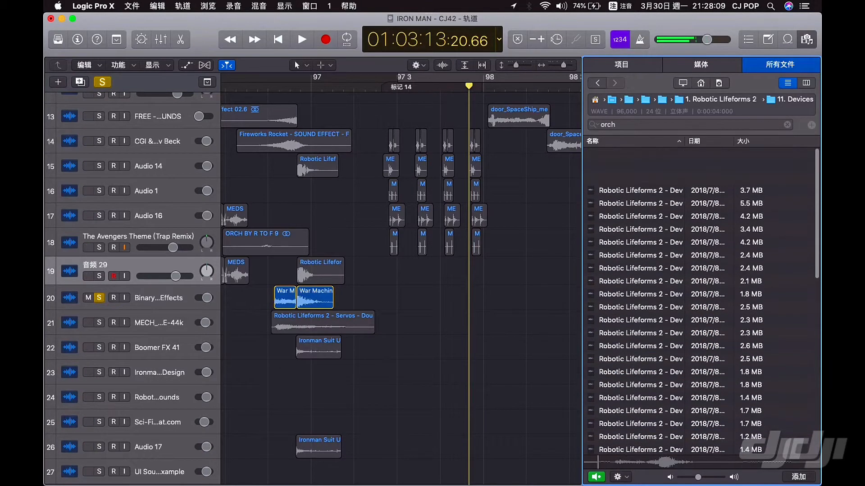
Audition the device sounds near the start of the list one after another, beginning with the 5.5 MB file.
{"action": "left_click", "coordinate": [640, 166]}
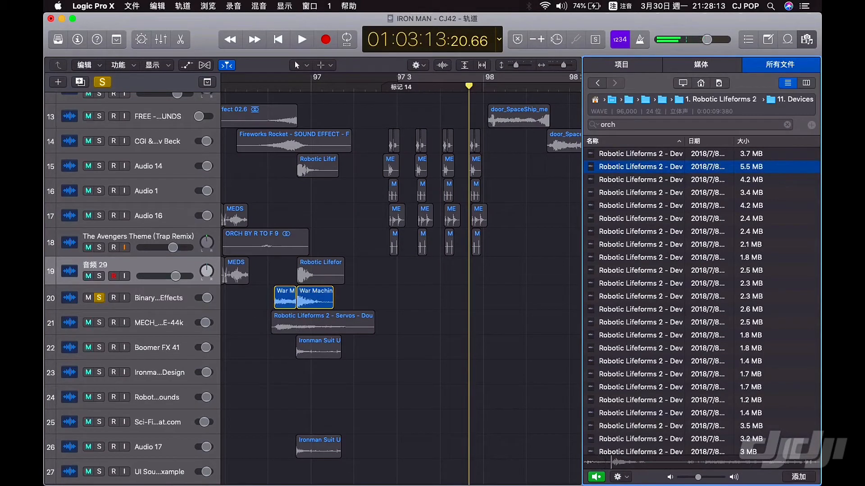
{"action": "key", "text": "Down"}
{"action": "key", "text": "Down"}
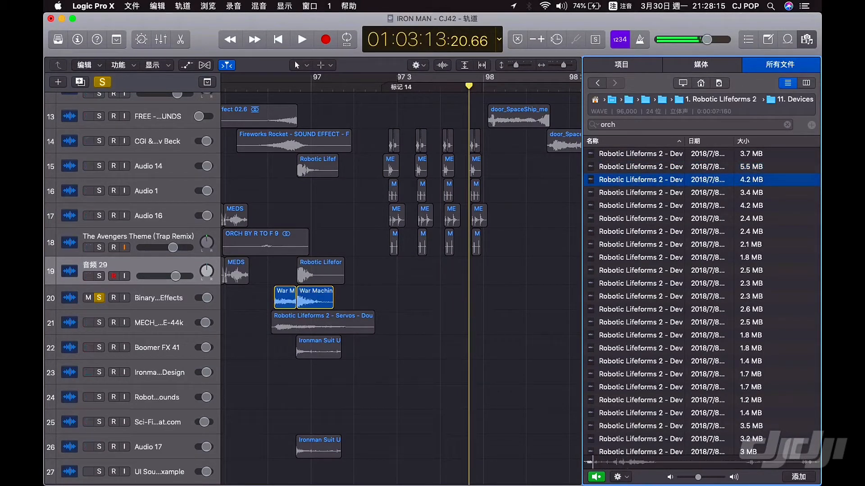
{"action": "key", "text": "Down"}
{"action": "key", "text": "Down"}
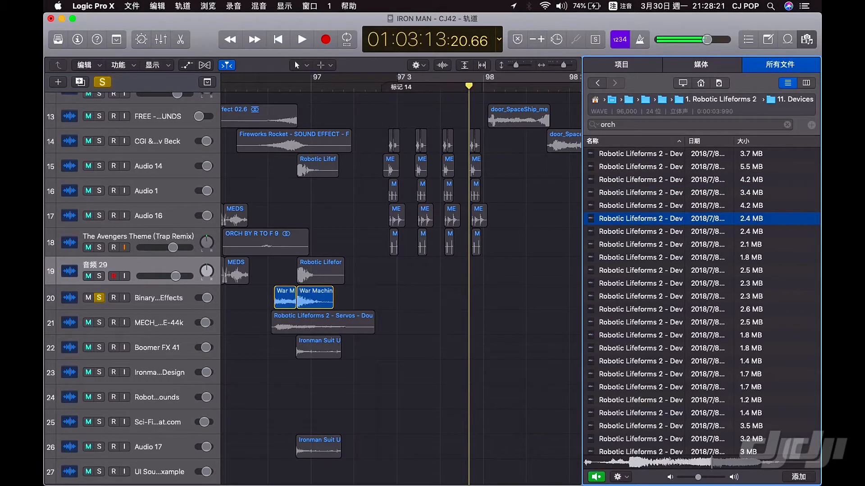
Turn off solo on the Binary Effects track and open the 5. Servos folder of Robotic Lifeforms 2.
{"action": "left_click", "coordinate": [99, 298]}
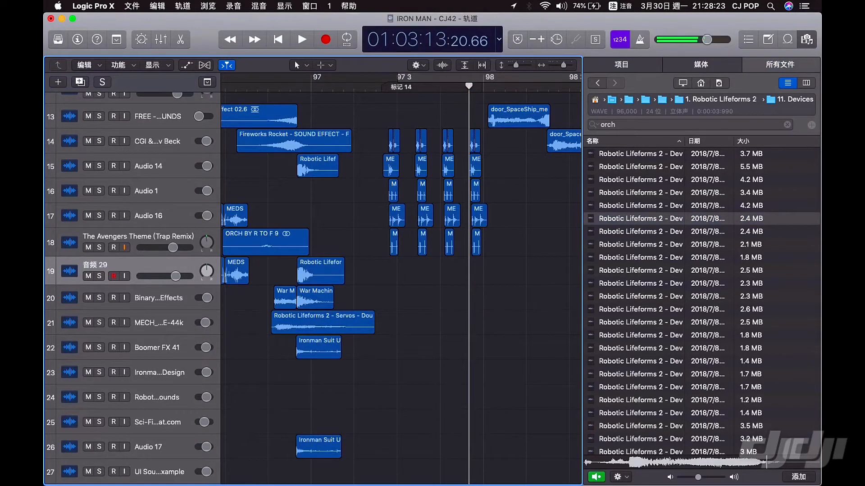
{"action": "left_click", "coordinate": [597, 82]}
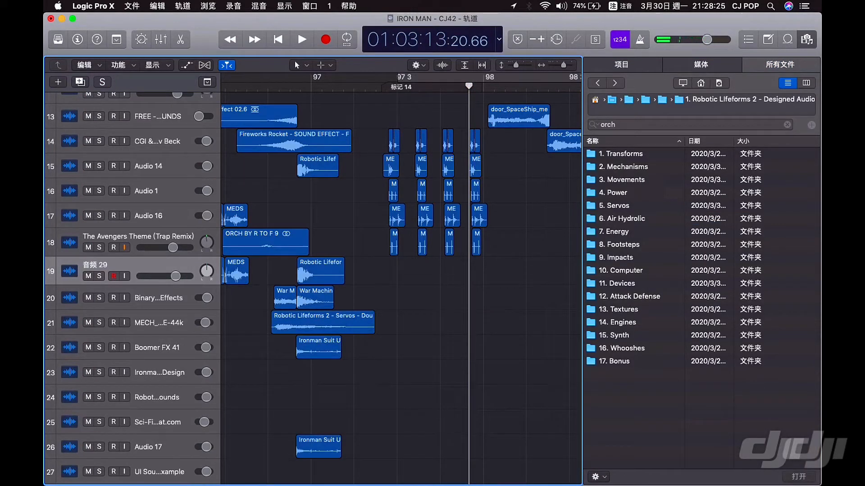
{"action": "left_click", "coordinate": [614, 206]}
{"action": "double_click", "coordinate": [614, 206]}
Audition a range of servo sounds while working down the 5. Servos list.
{"action": "left_click", "coordinate": [639, 231]}
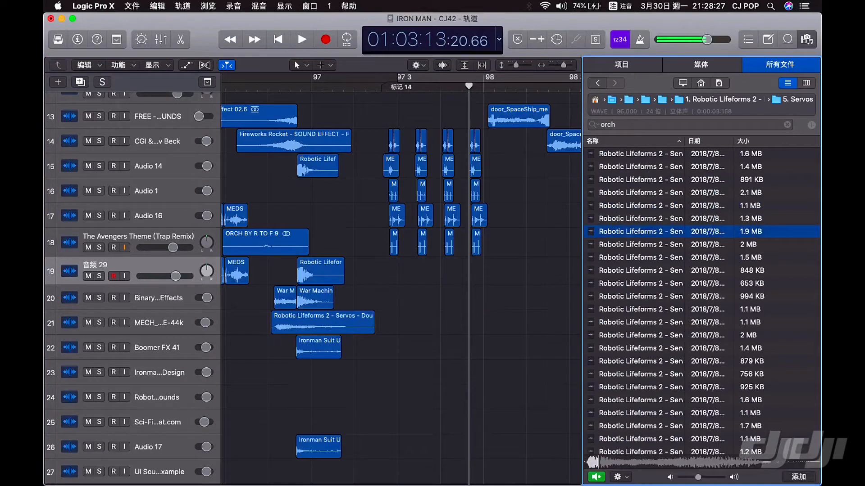
{"action": "scroll", "coordinate": [640, 232], "scroll_direction": "down", "scroll_amount": 5}
{"action": "left_click", "coordinate": [640, 190]}
{"action": "scroll", "coordinate": [640, 190], "scroll_direction": "down", "scroll_amount": 3}
{"action": "left_click", "coordinate": [640, 280]}
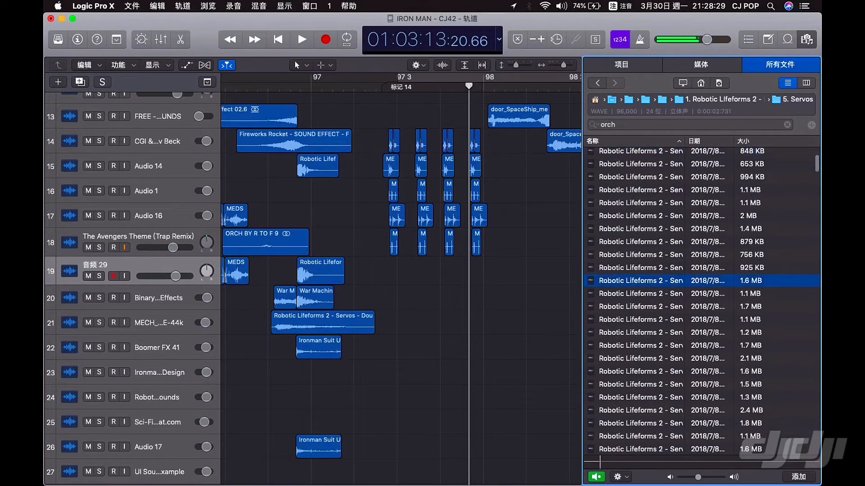
{"action": "left_click", "coordinate": [639, 320]}
{"action": "scroll", "coordinate": [640, 320], "scroll_direction": "down", "scroll_amount": 8}
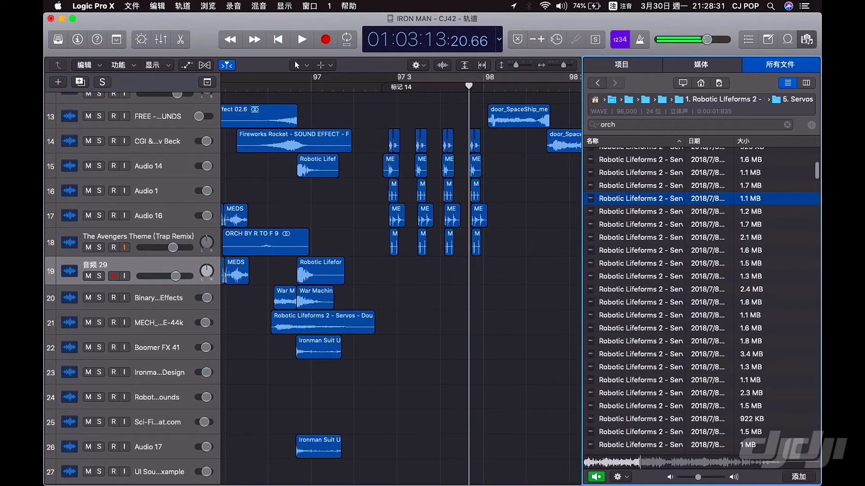
{"action": "left_click", "coordinate": [640, 328]}
{"action": "scroll", "coordinate": [640, 328], "scroll_direction": "down", "scroll_amount": 3}
{"action": "left_click", "coordinate": [639, 345]}
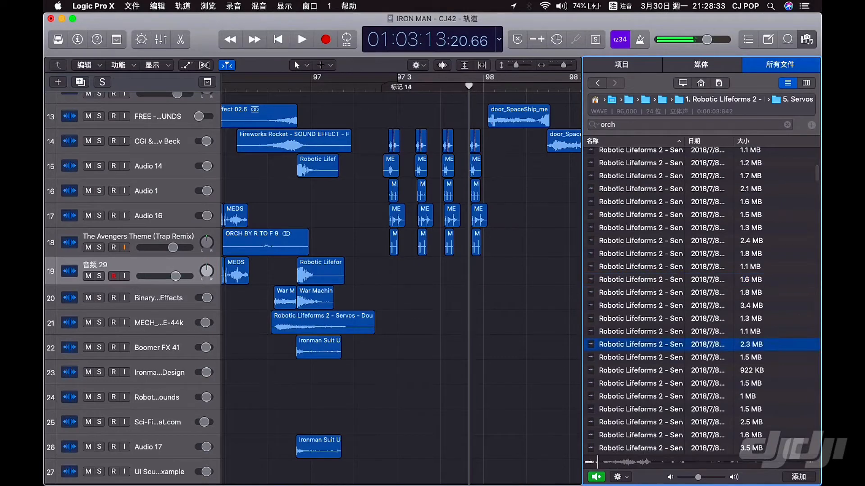
{"action": "scroll", "coordinate": [639, 344], "scroll_direction": "down", "scroll_amount": 4}
{"action": "left_click", "coordinate": [639, 331]}
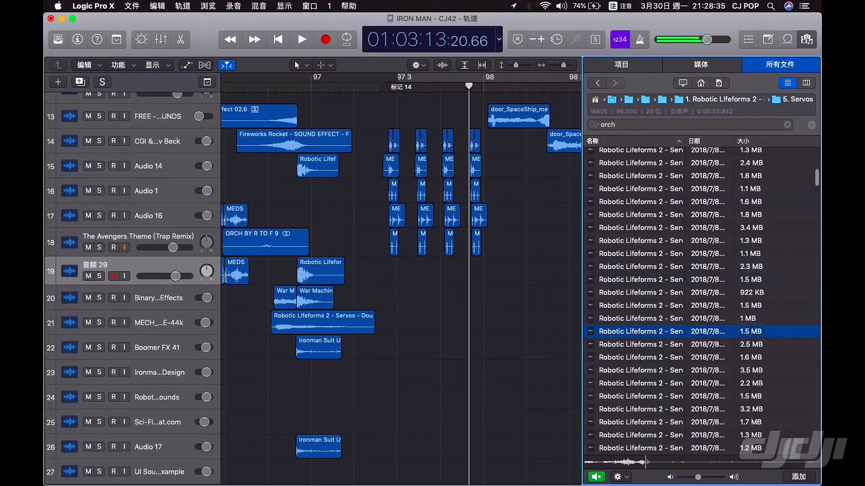
Leave the servo sounds, open the 8. Footsteps folder and audition several robotic footsteps.
{"action": "left_click", "coordinate": [598, 83]}
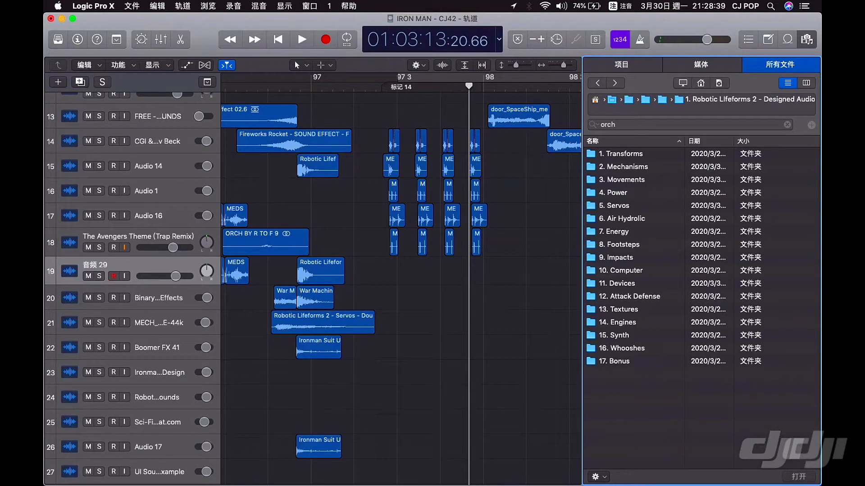
{"action": "left_click", "coordinate": [631, 231]}
{"action": "double_click", "coordinate": [630, 245]}
{"action": "left_click", "coordinate": [640, 231]}
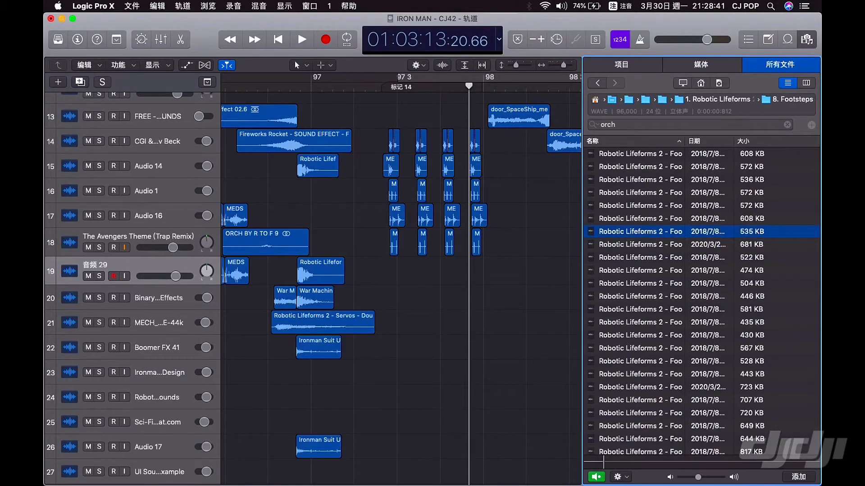
{"action": "scroll", "coordinate": [639, 272], "scroll_direction": "down", "scroll_amount": 5}
{"action": "left_click", "coordinate": [639, 273]}
{"action": "scroll", "coordinate": [639, 272], "scroll_direction": "up", "scroll_amount": 5}
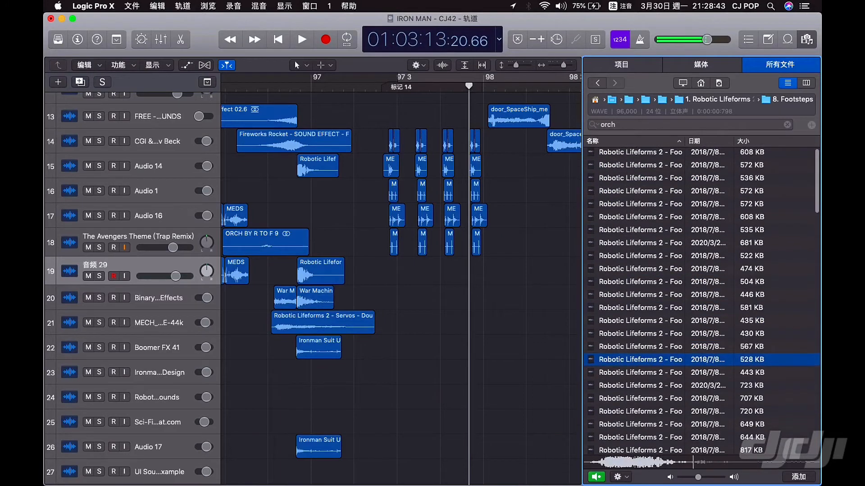
{"action": "left_click", "coordinate": [640, 217]}
{"action": "left_click", "coordinate": [639, 256]}
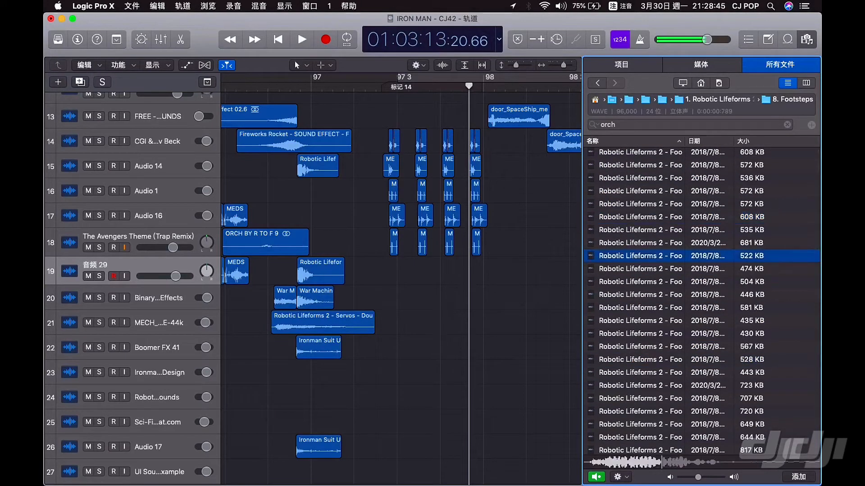
Compare the first footstep sounds and place Robotic Lifeforms 2 - Footsteps - Android TT 02 on the 音频 29 track at bar 98.
{"action": "scroll", "coordinate": [639, 255], "scroll_direction": "up", "scroll_amount": 1}
{"action": "left_click", "coordinate": [640, 192]}
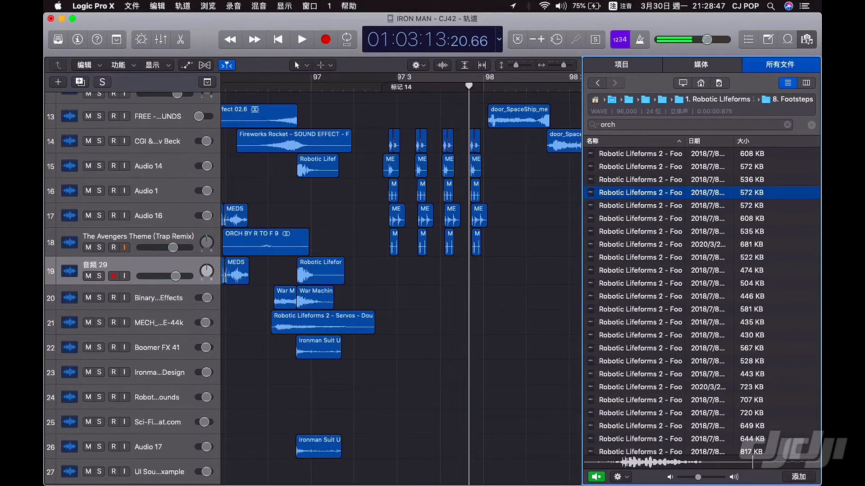
{"action": "left_click", "coordinate": [639, 179]}
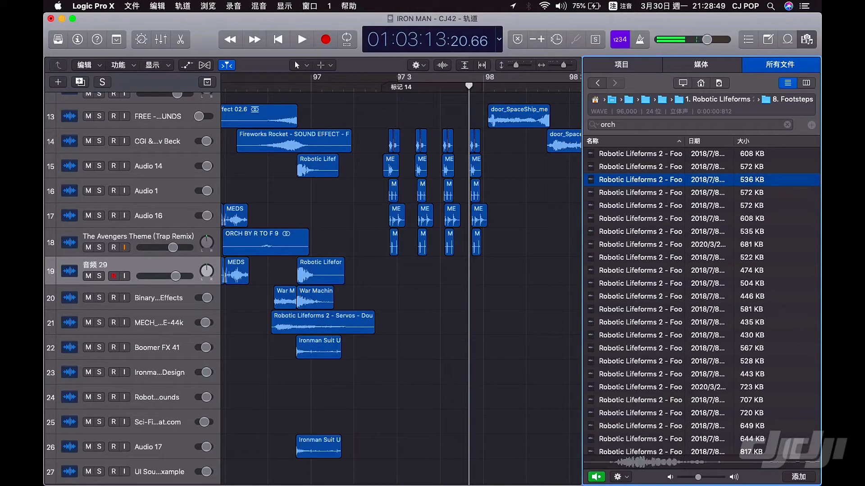
{"action": "left_click", "coordinate": [640, 206]}
{"action": "left_click", "coordinate": [640, 179]}
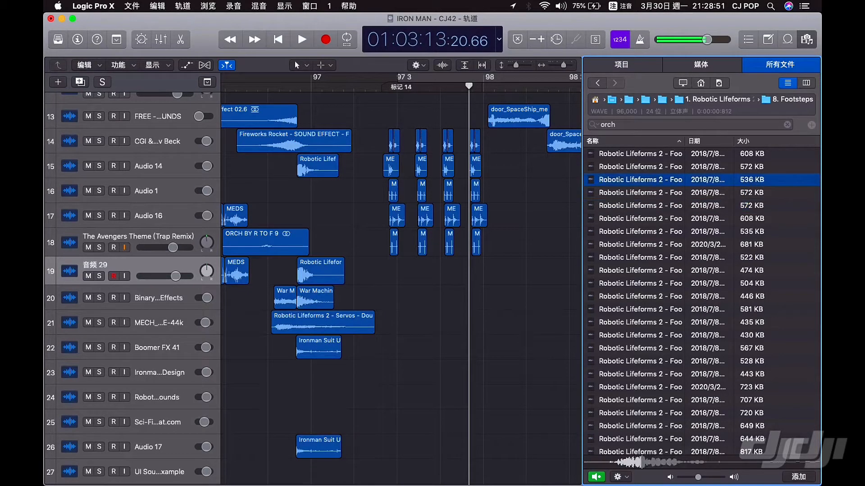
{"action": "left_click_drag", "start_coordinate": [640, 179], "coordinate": [486, 271]}
{"action": "scroll", "coordinate": [486, 271], "scroll_direction": "up", "scroll_amount": 5}
{"action": "scroll", "coordinate": [485, 272], "scroll_direction": "right", "scroll_amount": 3}
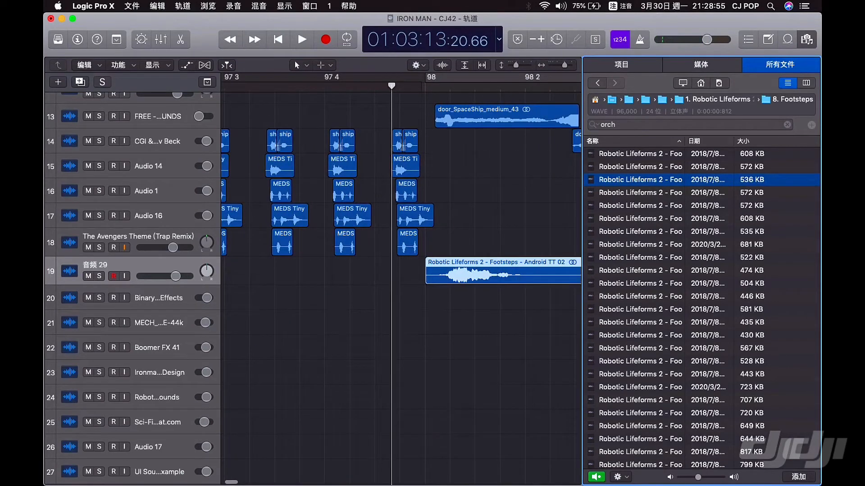
Solo the 音频 29 track, listen to the Android TT 02 footstep and trim the silent tail off its region.
{"action": "key", "text": "s"}
{"action": "key", "text": "space"}
{"action": "scroll", "coordinate": [482, 271], "scroll_direction": "down", "scroll_amount": 3}
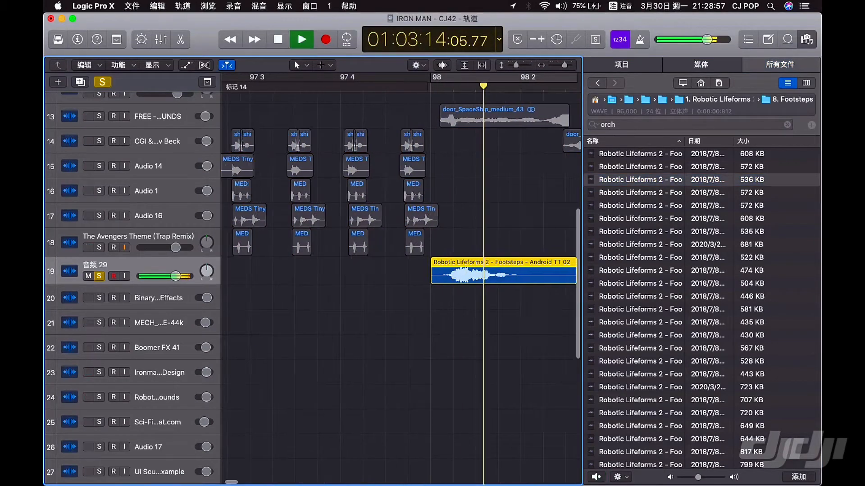
{"action": "key", "text": "space"}
{"action": "left_click_drag", "start_coordinate": [547, 280], "coordinate": [471, 280]}
Move the trimmed footstep region to the first ship_set hit, starting at 97 2 3 60, and turn off solo.
{"action": "scroll", "coordinate": [472, 280], "scroll_direction": "left", "scroll_amount": 5}
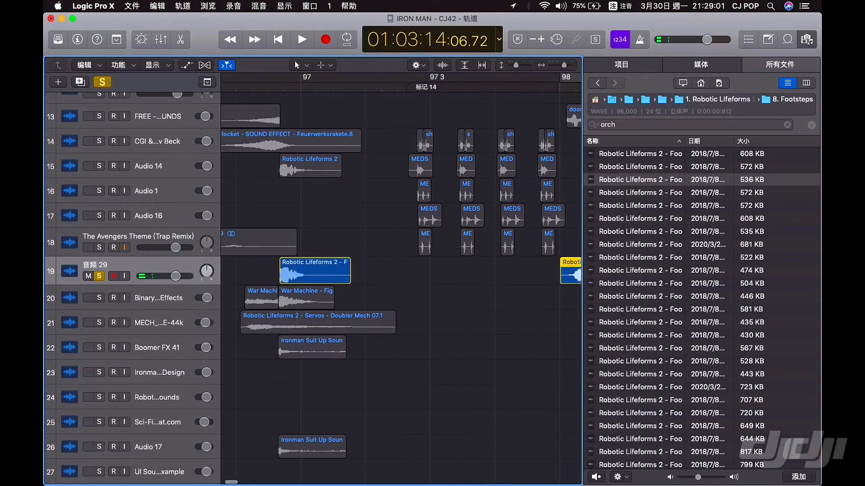
{"action": "left_click_drag", "start_coordinate": [572, 276], "coordinate": [437, 276]}
{"action": "key", "text": "super+Right"}
{"action": "key", "text": "super+Right"}
{"action": "scroll", "coordinate": [413, 276], "scroll_direction": "right", "scroll_amount": 3}
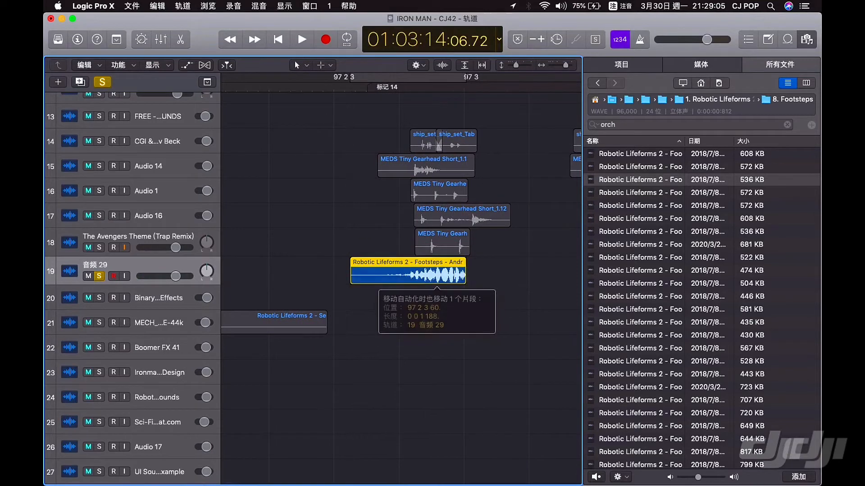
{"action": "key", "text": "s"}
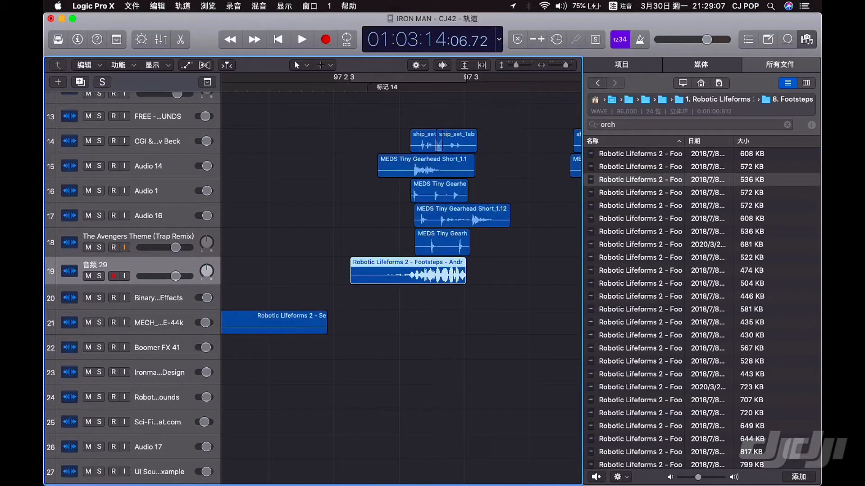
Play the first hit and paste a copy of the footstep region under the second ship_set hit at 97 3 2.
{"action": "key", "text": "space"}
{"action": "key", "text": "super+Left"}
{"action": "key", "text": "super+Left"}
{"action": "key", "text": "super+v"}
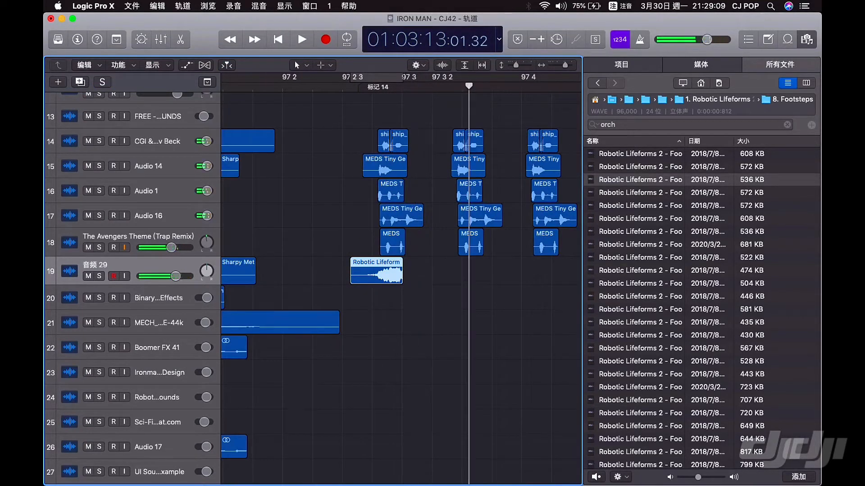
{"action": "left_click_drag", "start_coordinate": [445, 276], "coordinate": [458, 276]}
{"action": "scroll", "coordinate": [458, 275], "scroll_direction": "right", "scroll_amount": 5}
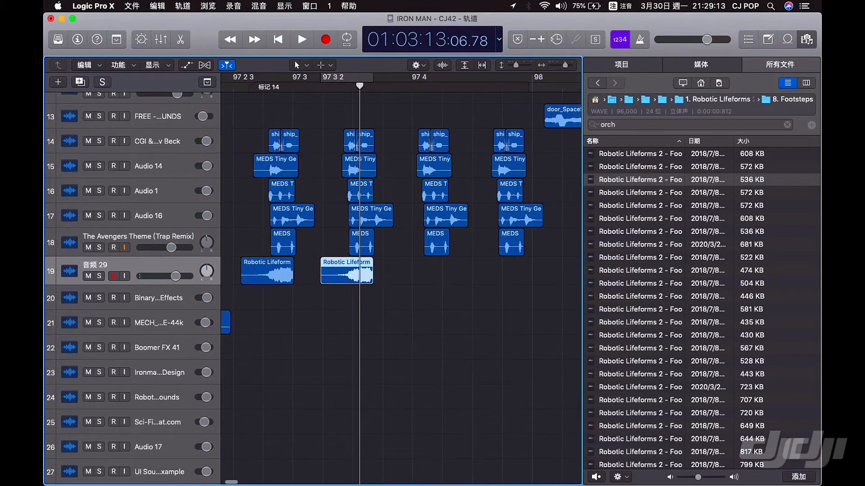
Paste another copy of the footstep region and shift it under the third ship_set hit near 97 4.
{"action": "left_click_drag", "start_coordinate": [359, 86], "coordinate": [413, 86]}
{"action": "key", "text": "super+v"}
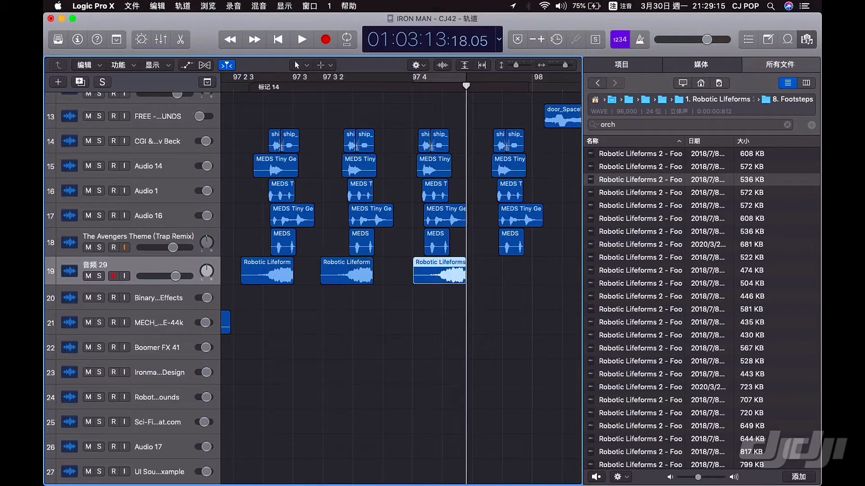
{"action": "left_click_drag", "start_coordinate": [439, 274], "coordinate": [423, 274]}
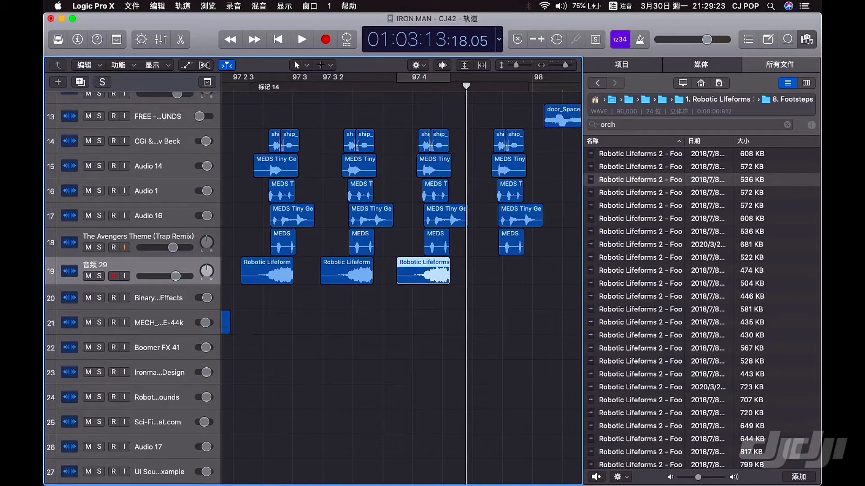
Reverse the third footstep copy, align its start with the third ship_set hit and play the hits back.
{"action": "left_click", "coordinate": [347, 271]}
{"action": "left_click", "coordinate": [423, 272]}
{"action": "key", "text": "i"}
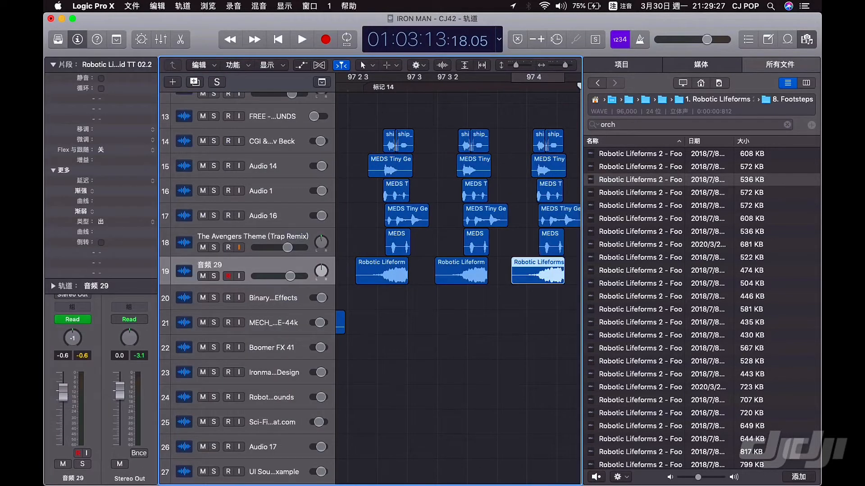
{"action": "scroll", "coordinate": [458, 279], "scroll_direction": "right", "scroll_amount": 5}
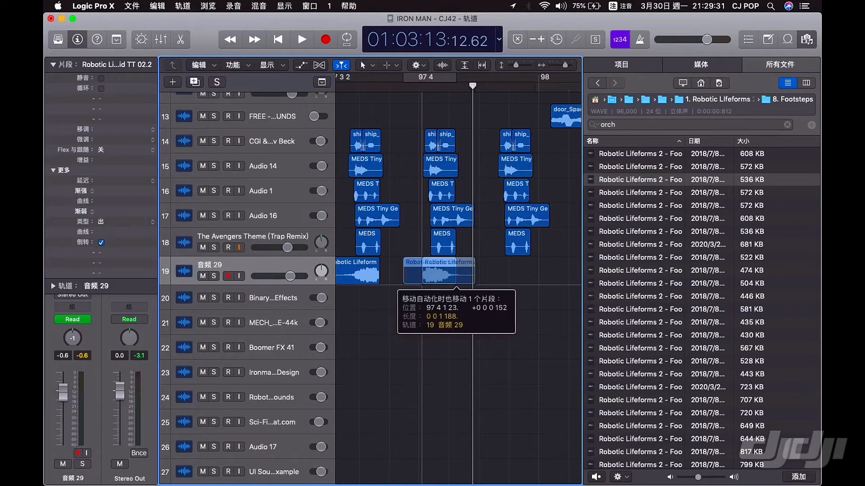
{"action": "left_click_drag", "start_coordinate": [456, 280], "coordinate": [457, 279]}
{"action": "key", "text": "space"}
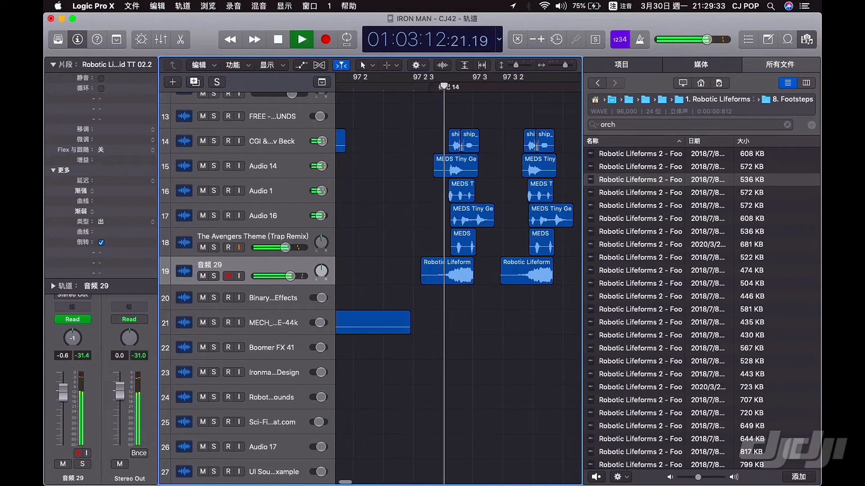
{"action": "key", "text": "space"}
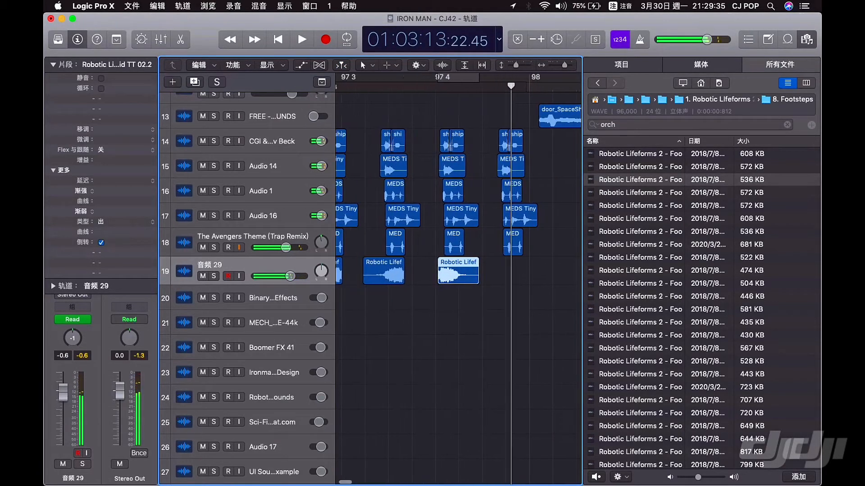
Copy the reversed footstep region to the fourth ship_set hit just before bar 98.
{"action": "scroll", "coordinate": [458, 280], "scroll_direction": "left", "scroll_amount": 1}
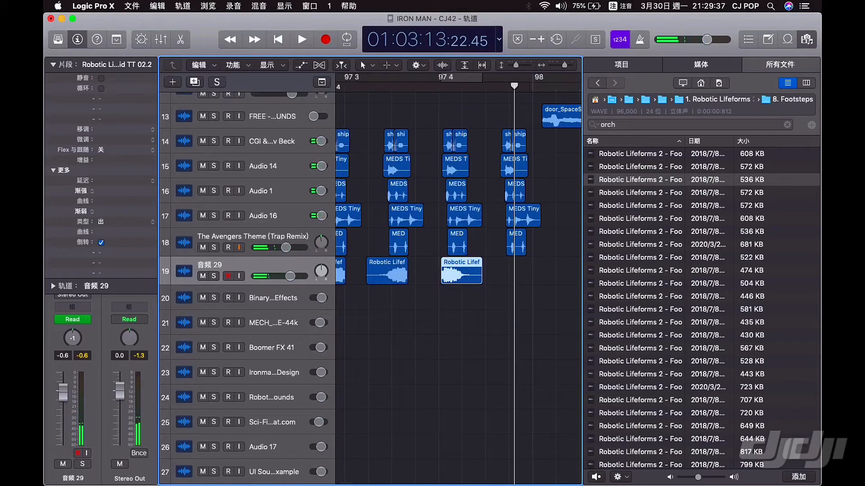
{"action": "left_click_drag", "start_coordinate": [459, 275], "coordinate": [508, 276]}
{"action": "key", "text": "super+Right"}
{"action": "key", "text": "super+Right"}
{"action": "key", "text": "super+Right"}
{"action": "key", "text": "super+Left"}
{"action": "key", "text": "super+Left"}
{"action": "key", "text": "super+Left"}
{"action": "key", "text": "super+Left"}
{"action": "scroll", "coordinate": [475, 276], "scroll_direction": "left", "scroll_amount": 3}
{"action": "key", "text": "super+Right"}
{"action": "key", "text": "super+Right"}
{"action": "scroll", "coordinate": [475, 276], "scroll_direction": "left", "scroll_amount": 8}
{"action": "scroll", "coordinate": [508, 275], "scroll_direction": "left", "scroll_amount": 4}
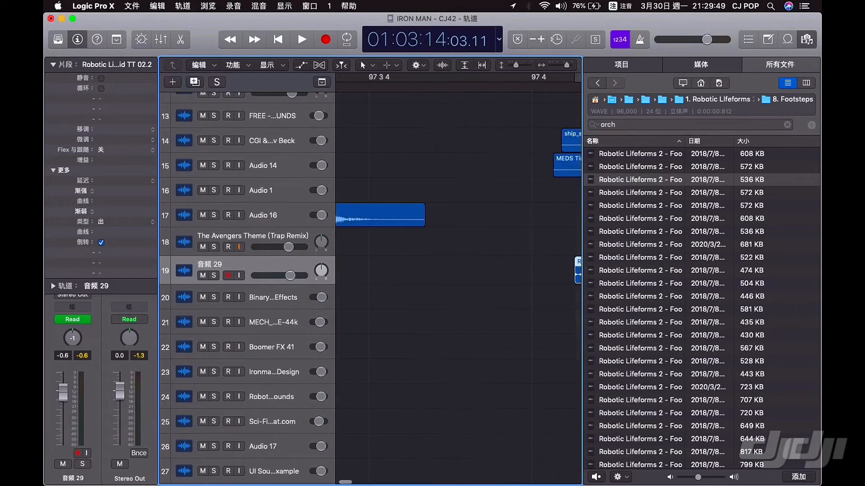
Nudge the second footstep copy slightly later so it lines up with the second ship_set hit.
{"action": "key", "text": "super+Left"}
{"action": "key", "text": "super+Left"}
{"action": "key", "text": "super+Left"}
{"action": "key", "text": "super+Left"}
{"action": "key", "text": "super+Right"}
{"action": "key", "text": "super+Right"}
{"action": "key", "text": "super+Right"}
{"action": "key", "text": "super+Right"}
{"action": "scroll", "coordinate": [508, 276], "scroll_direction": "right", "scroll_amount": 10}
{"action": "scroll", "coordinate": [458, 216], "scroll_direction": "left", "scroll_amount": 6}
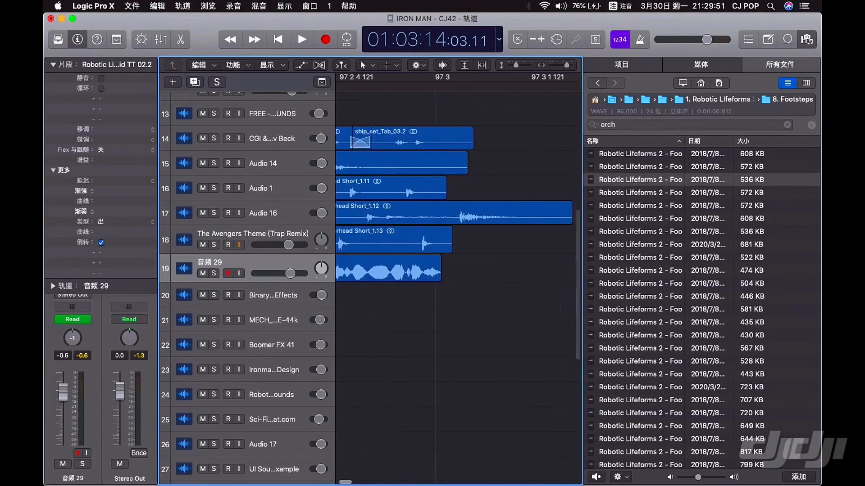
{"action": "mouse_move", "coordinate": [462, 273]}
{"action": "left_mouse_down"}
{"action": "mouse_move", "coordinate": [515, 274]}
{"action": "mouse_move", "coordinate": [451, 274]}
{"action": "mouse_move", "coordinate": [484, 273]}
{"action": "left_mouse_up"}
{"action": "scroll", "coordinate": [496, 274], "scroll_direction": "right", "scroll_amount": 12}
{"action": "scroll", "coordinate": [484, 274], "scroll_direction": "down", "scroll_amount": 5}
{"action": "scroll", "coordinate": [484, 274], "scroll_direction": "left", "scroll_amount": 6}
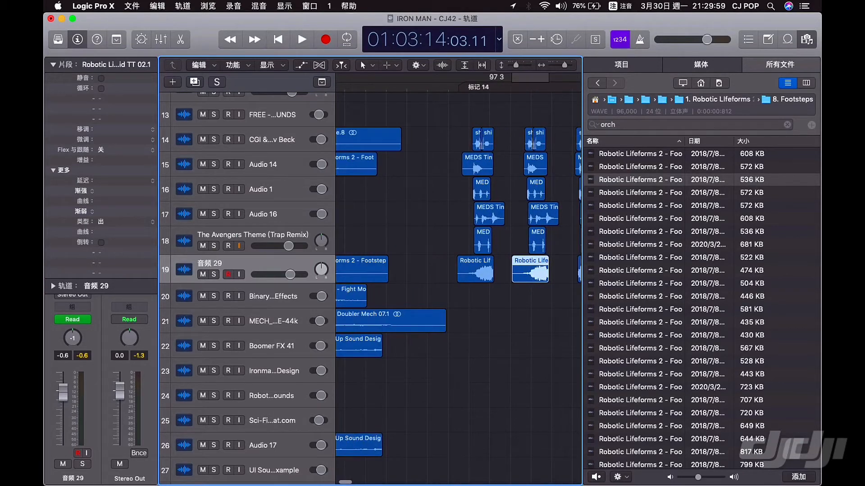
Play back the four hits from marker 14 to check the footstep layer.
{"action": "left_click", "coordinate": [468, 86]}
{"action": "key", "text": "space"}
{"action": "scroll", "coordinate": [469, 274], "scroll_direction": "down", "scroll_amount": 6}
{"action": "scroll", "coordinate": [469, 274], "scroll_direction": "up", "scroll_amount": 5}
{"action": "key", "text": "space"}
Audition more robotic footstep sounds further down the 8. Footsteps folder.
{"action": "left_click", "coordinate": [639, 232]}
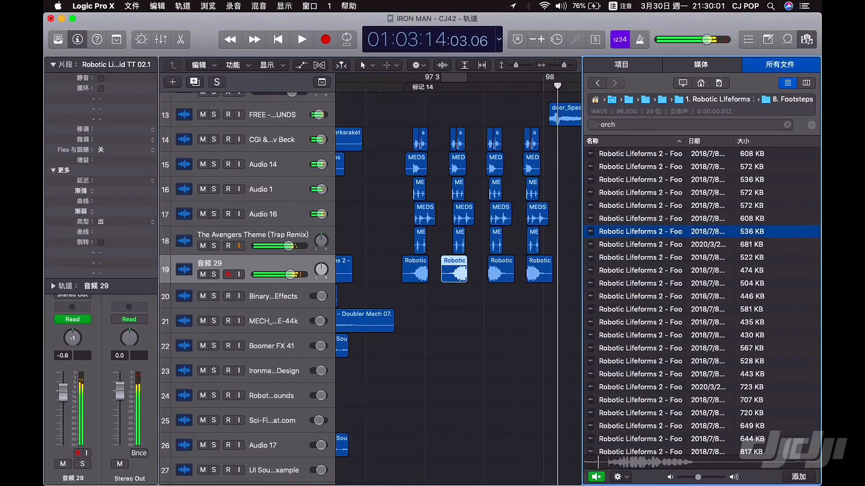
{"action": "left_click", "coordinate": [639, 335]}
{"action": "scroll", "coordinate": [640, 335], "scroll_direction": "down", "scroll_amount": 9}
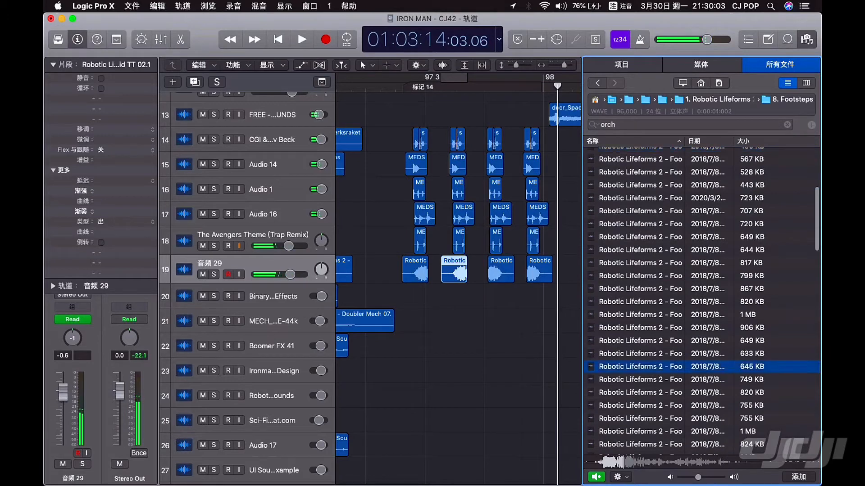
{"action": "scroll", "coordinate": [640, 366], "scroll_direction": "down", "scroll_amount": 8}
{"action": "left_click", "coordinate": [639, 388]}
{"action": "scroll", "coordinate": [640, 388], "scroll_direction": "down", "scroll_amount": 8}
{"action": "left_click", "coordinate": [640, 407]}
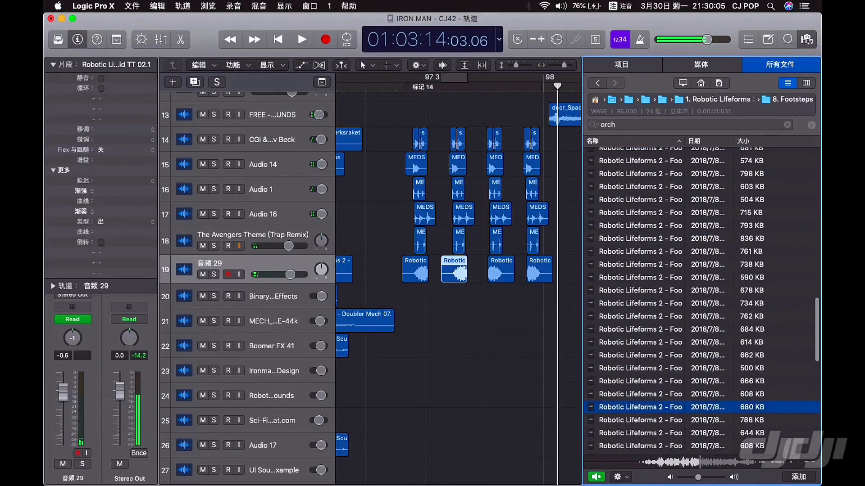
{"action": "scroll", "coordinate": [639, 326], "scroll_direction": "down", "scroll_amount": 9}
{"action": "left_click", "coordinate": [640, 325]}
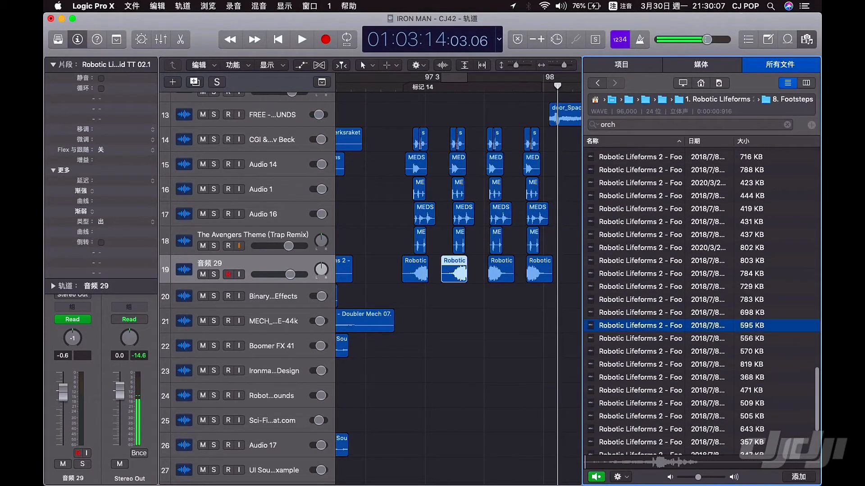
{"action": "left_click", "coordinate": [640, 378]}
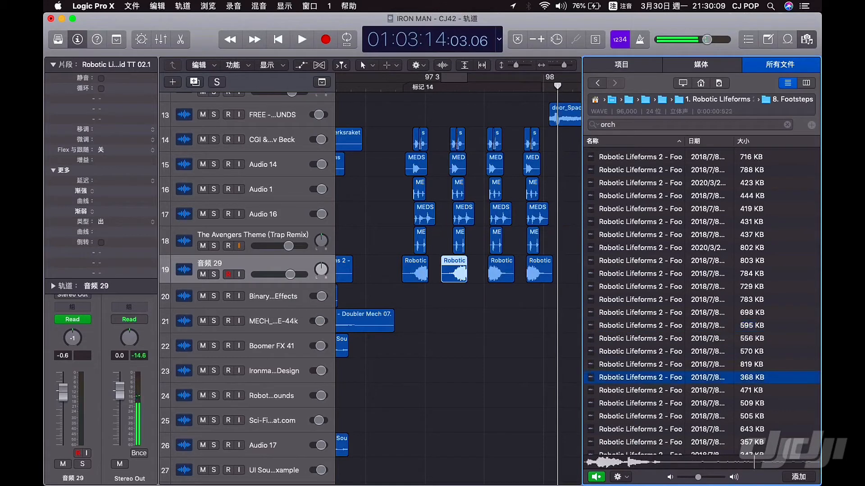
Add Robotic Lifeforms 2 - Footsteps - RoboDog Layer 00 to the arrangement and move it to track 13 near the first ship_set hit.
{"action": "left_click_drag", "start_coordinate": [640, 378], "coordinate": [484, 335]}
{"action": "scroll", "coordinate": [484, 335], "scroll_direction": "right", "scroll_amount": 3}
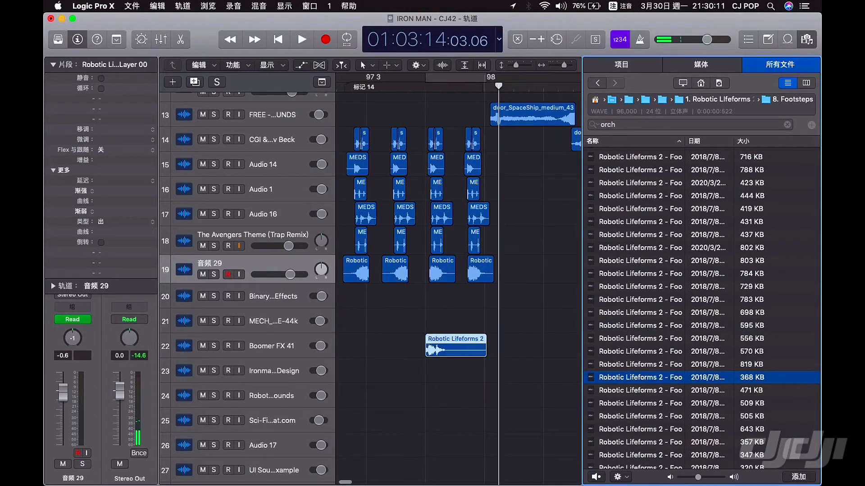
{"action": "scroll", "coordinate": [484, 335], "scroll_direction": "up", "scroll_amount": 2}
{"action": "key", "text": "super+Right"}
{"action": "scroll", "coordinate": [490, 383], "scroll_direction": "left", "scroll_amount": 3}
{"action": "scroll", "coordinate": [491, 383], "scroll_direction": "up", "scroll_amount": 3}
{"action": "left_click_drag", "start_coordinate": [492, 437], "coordinate": [385, 206]}
Align the start of the RoboDog Layer 00 region with the first ship_set_Tab_03 region.
{"action": "key", "text": "super+Right"}
{"action": "key", "text": "super+Right"}
{"action": "key", "text": "super+Right"}
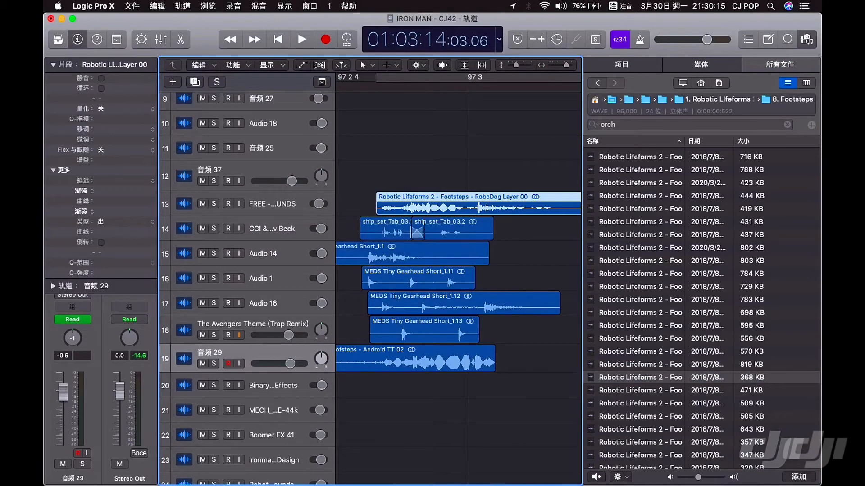
{"action": "left_click_drag", "start_coordinate": [451, 207], "coordinate": [434, 206]}
Play the RoboDog Layer 00 region and trim its end to about 97 3 2, before the second hit.
{"action": "key", "text": "super+Left"}
{"action": "key", "text": "super+Left"}
{"action": "key", "text": "space"}
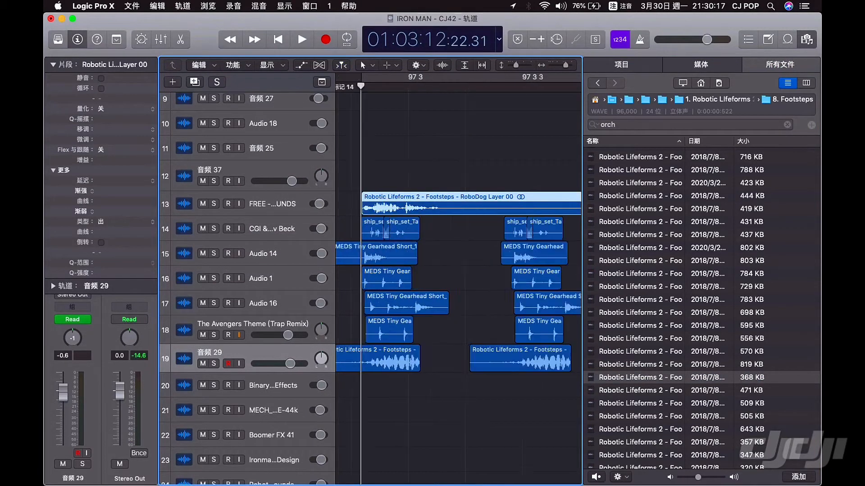
{"action": "key", "text": "super+Left"}
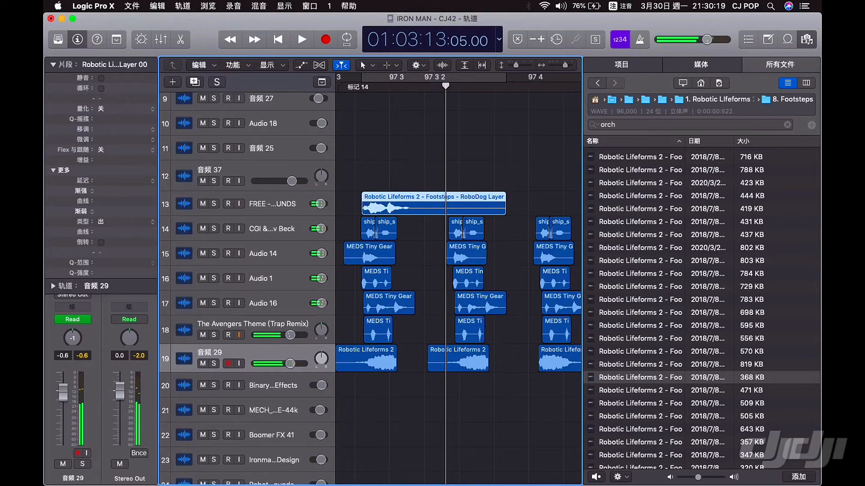
{"action": "left_click_drag", "start_coordinate": [504, 211], "coordinate": [420, 210]}
{"action": "key", "text": "space"}
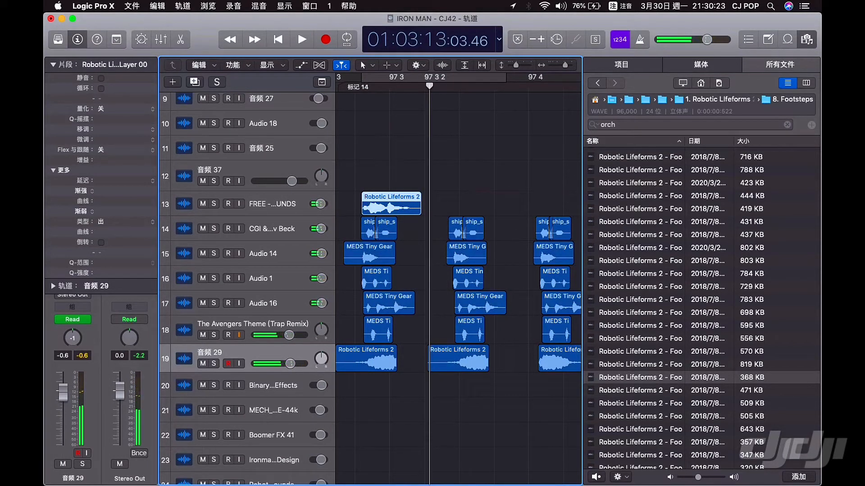
Repeat the RoboDog Layer 00 region on track 13 and line the copies up with the remaining ship_set hits.
{"action": "left_click", "coordinate": [272, 204]}
{"action": "key", "text": "super+r"}
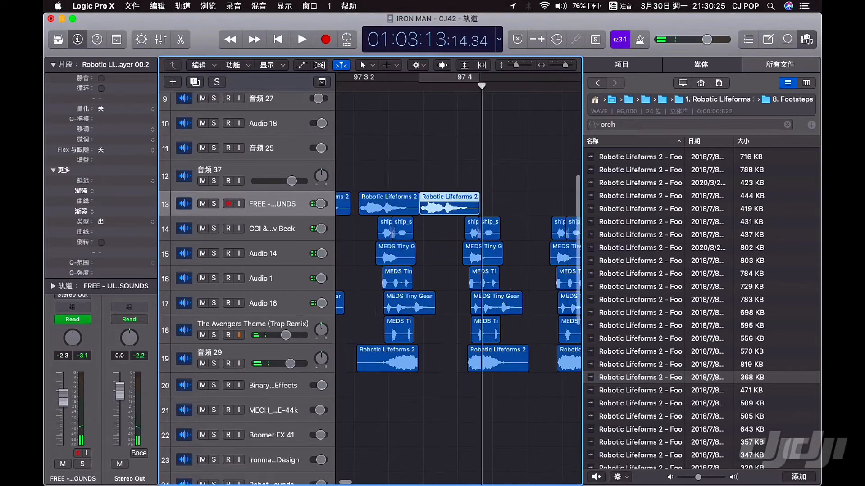
{"action": "left_click_drag", "start_coordinate": [457, 207], "coordinate": [526, 206]}
{"action": "left_click_drag", "start_coordinate": [403, 206], "coordinate": [477, 207]}
Play back the four ship_set hits with the added RoboDog footstep layer.
{"action": "scroll", "coordinate": [447, 207], "scroll_direction": "left", "scroll_amount": 5}
{"action": "scroll", "coordinate": [477, 206], "scroll_direction": "left", "scroll_amount": 2}
{"action": "key", "text": "space"}
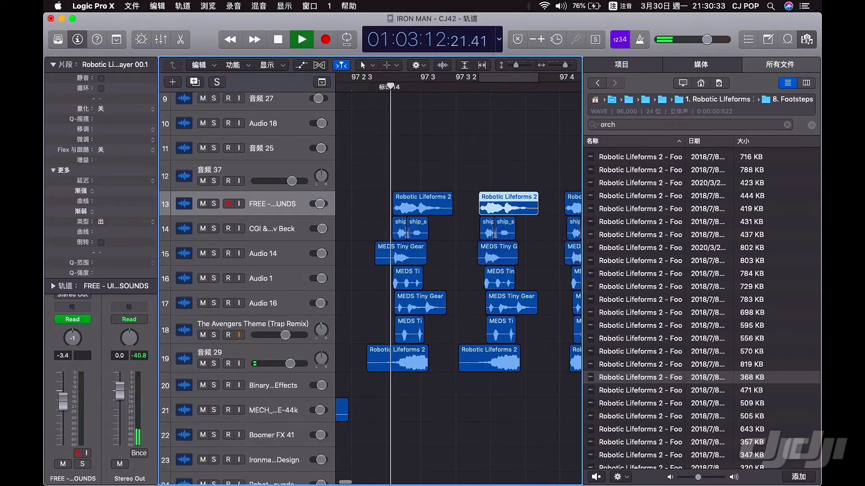
{"action": "key", "text": "space"}
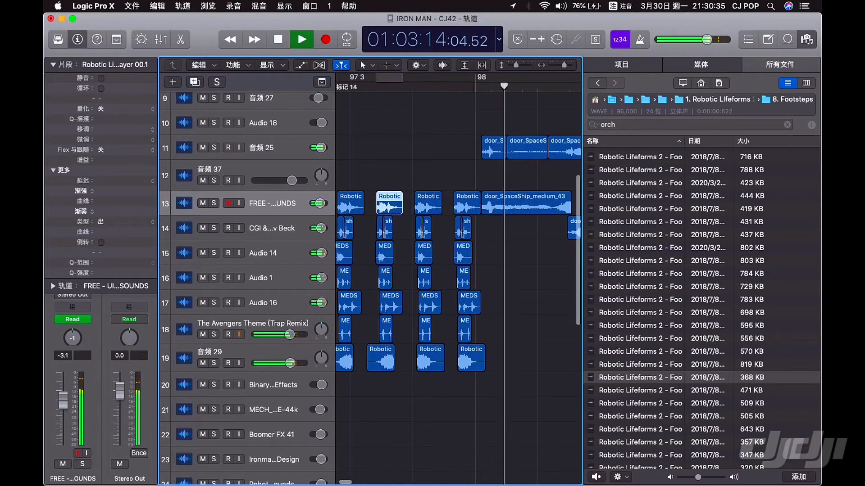
{"action": "key", "text": "space"}
{"action": "key", "text": "super+Right"}
{"action": "scroll", "coordinate": [458, 252], "scroll_direction": "left", "scroll_amount": 5}
{"action": "key", "text": "space"}
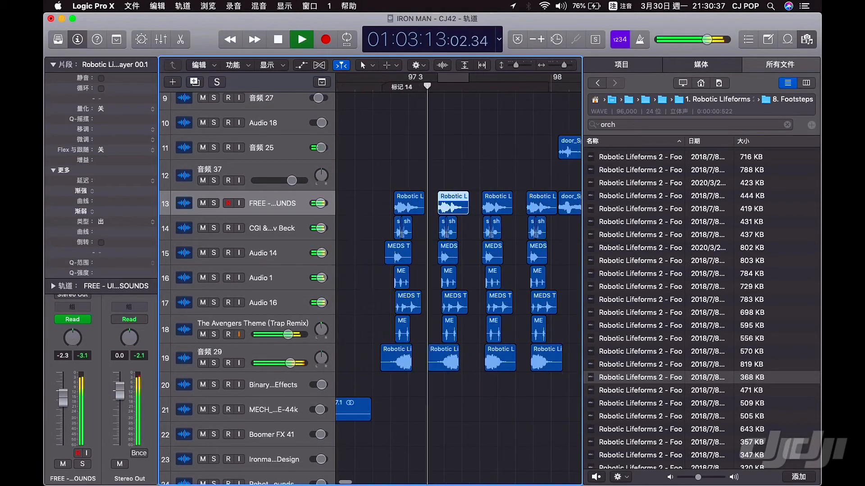
Play the wider passage from bar 97 past bar 99 to review the hits in context.
{"action": "key", "text": "super+Left"}
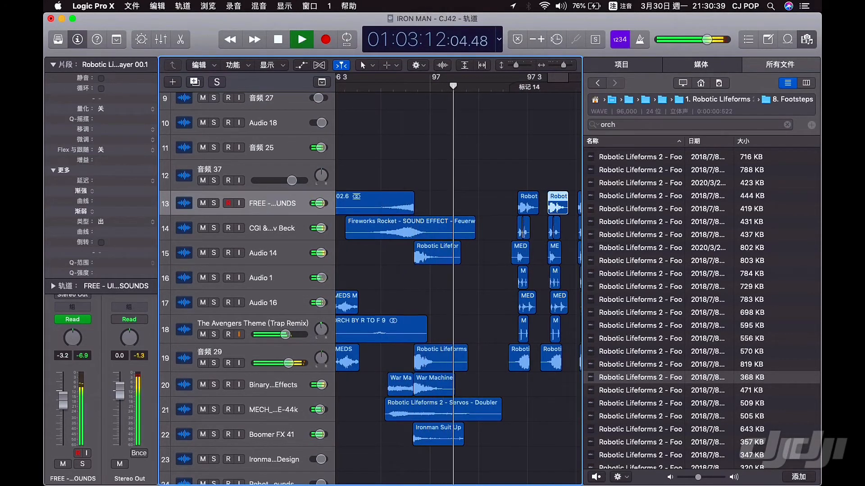
{"action": "scroll", "coordinate": [458, 279], "scroll_direction": "right", "scroll_amount": 5}
{"action": "scroll", "coordinate": [458, 279], "scroll_direction": "left", "scroll_amount": 5}
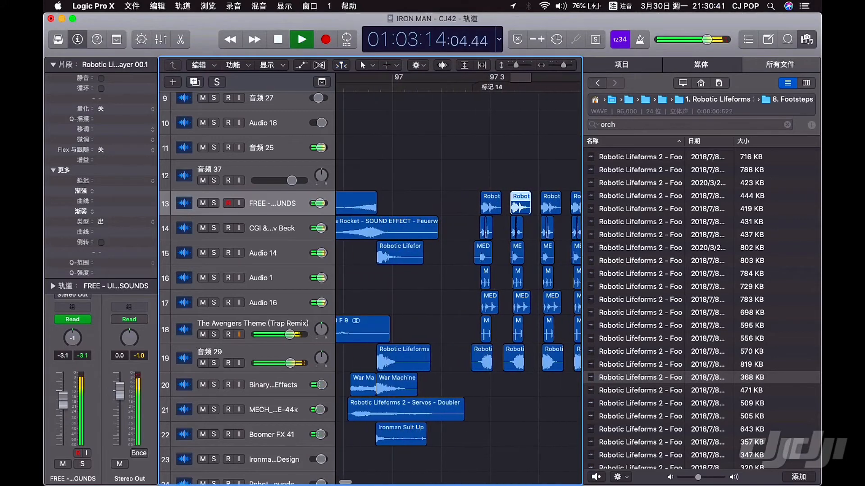
{"action": "left_click", "coordinate": [399, 87]}
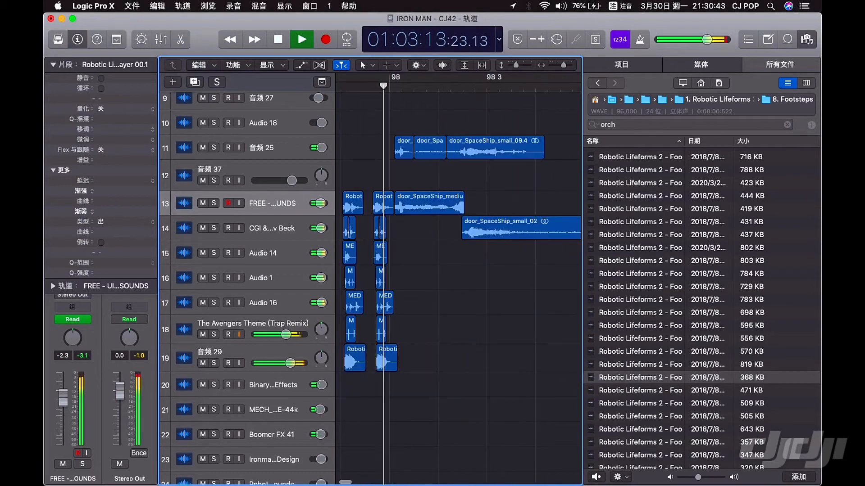
{"action": "key", "text": "space"}
{"action": "key", "text": "space"}
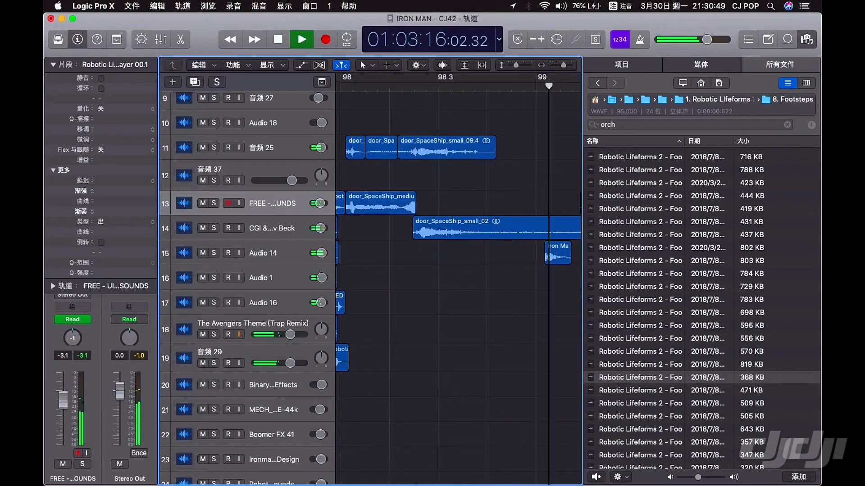
{"action": "key", "text": "super+Left"}
{"action": "key", "text": "space"}
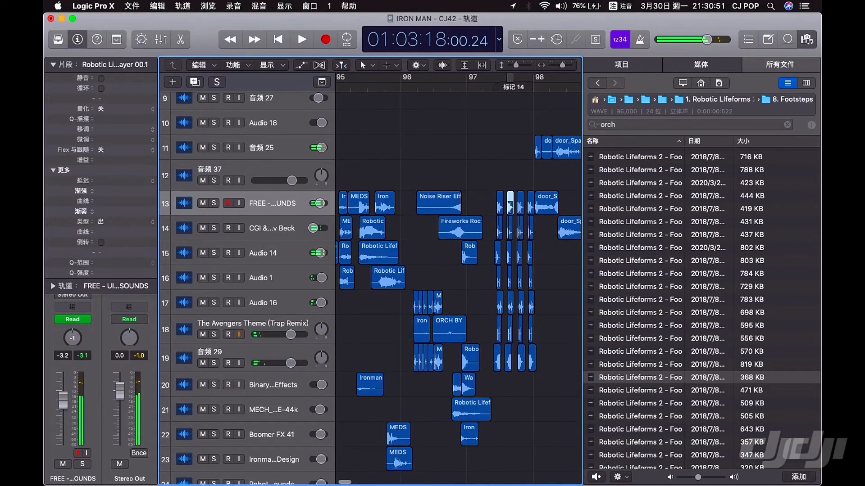
Play back the four layered ship_set hits up to bar 98 and inspect their alignment.
{"action": "key", "text": "space"}
{"action": "key", "text": "super+Right"}
{"action": "key", "text": "super+Right"}
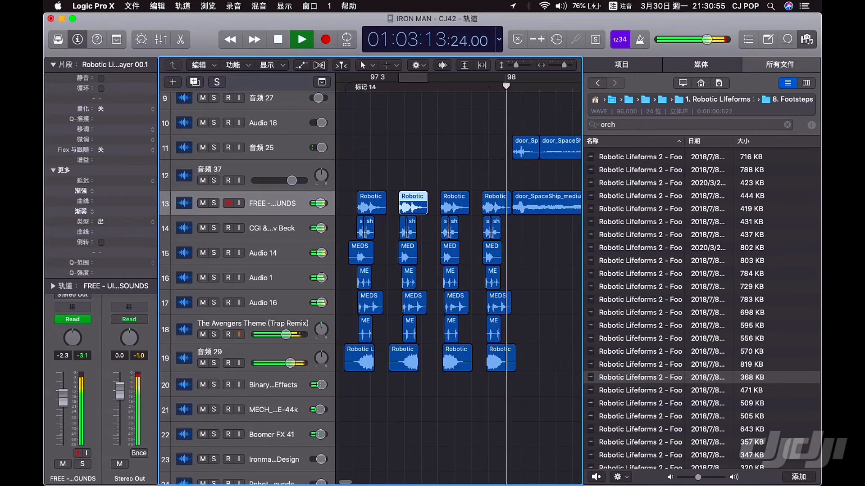
{"action": "key", "text": "space"}
{"action": "key", "text": "super+Left"}
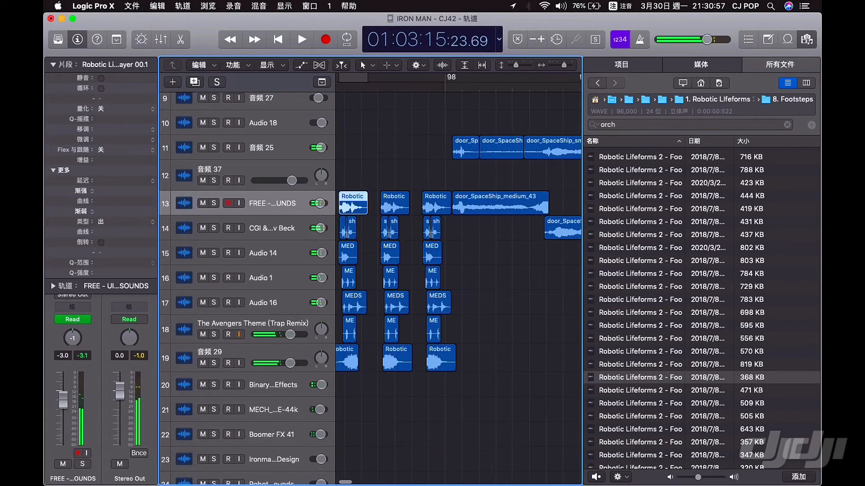
Replay the passage from just after bar 96 into the first two ship_set hits.
{"action": "scroll", "coordinate": [403, 279], "scroll_direction": "left", "scroll_amount": 5}
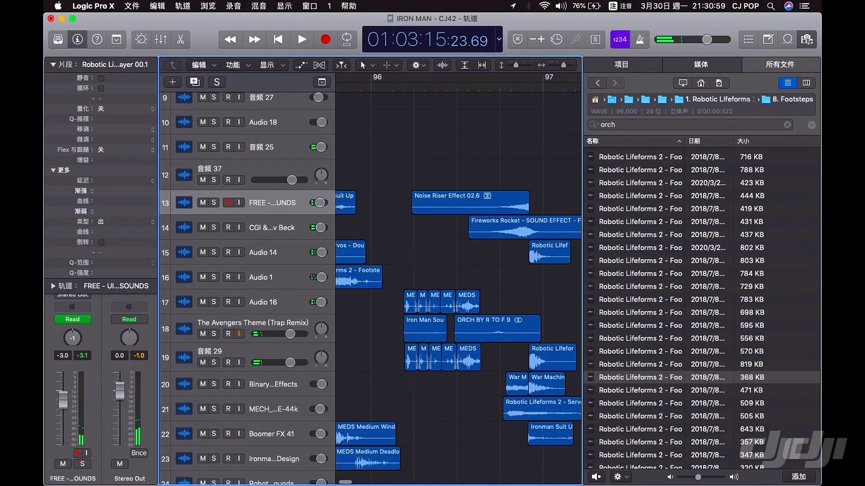
{"action": "left_click", "coordinate": [404, 88]}
{"action": "scroll", "coordinate": [403, 280], "scroll_direction": "right", "scroll_amount": 10}
{"action": "key", "text": "space"}
{"action": "key", "text": "super+Right"}
{"action": "scroll", "coordinate": [458, 279], "scroll_direction": "left", "scroll_amount": 2}
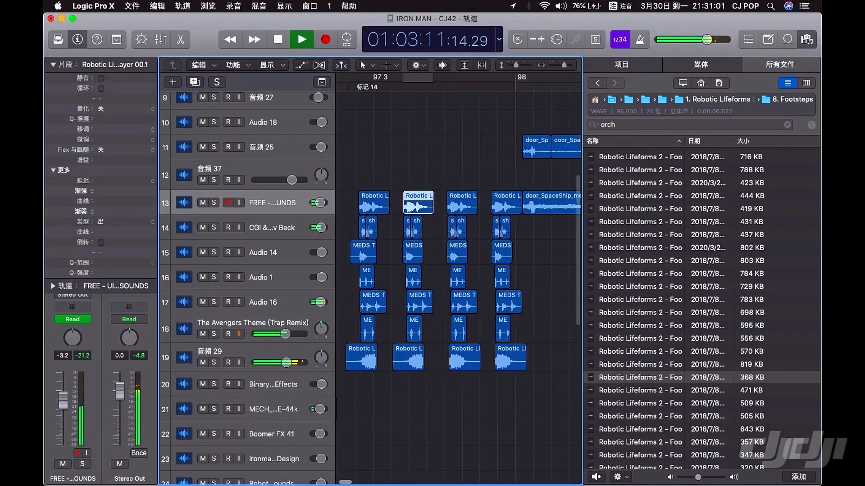
{"action": "key", "text": "super+Right"}
{"action": "key", "text": "space"}
{"action": "right_click", "coordinate": [388, 259]}
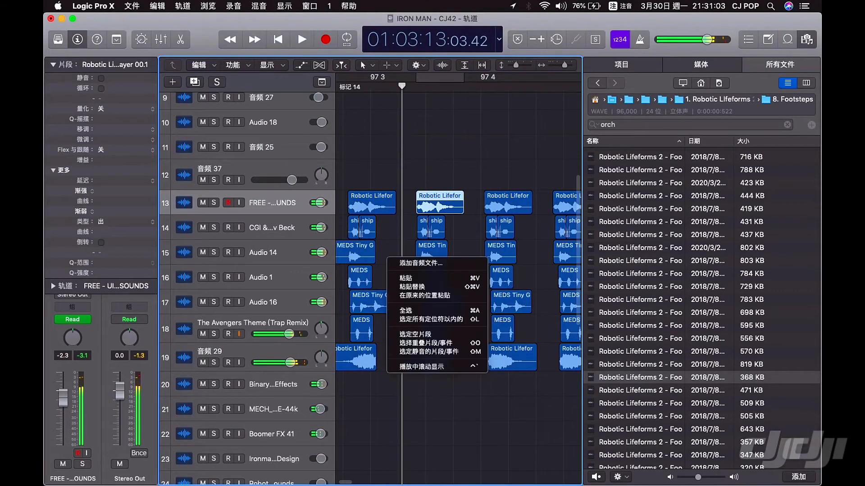
{"action": "key", "text": "Escape"}
Select the four Robotic Lifeforms regions on track 19 and add a Bus 9 send to the FREE - UI SOUNDS channel.
{"action": "key", "text": "super+Left"}
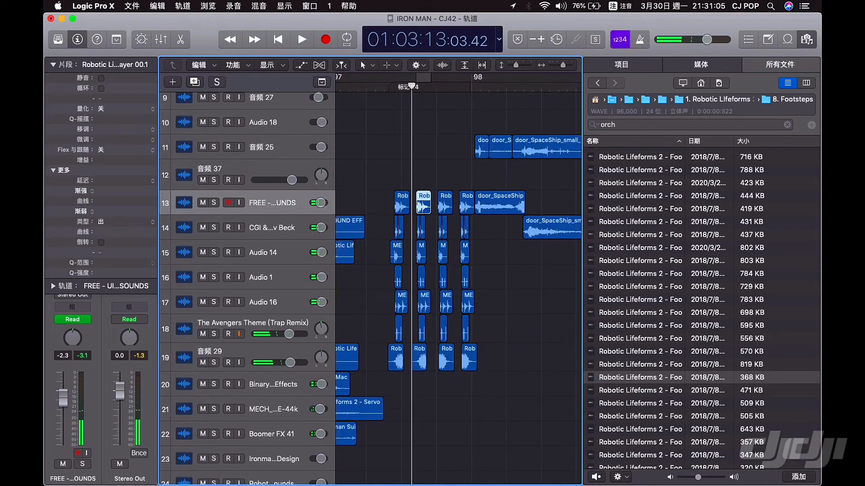
{"action": "left_click_drag", "start_coordinate": [382, 347], "coordinate": [470, 362]}
{"action": "key", "text": "super+Right"}
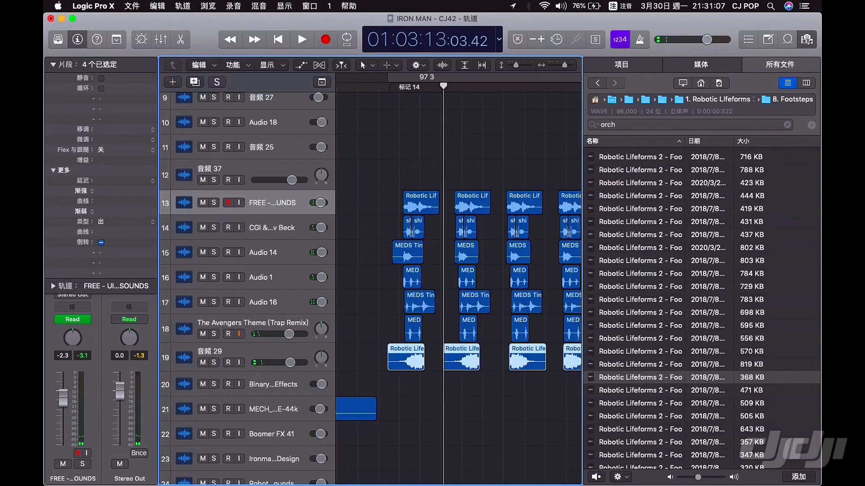
{"action": "scroll", "coordinate": [458, 280], "scroll_direction": "down", "scroll_amount": 4}
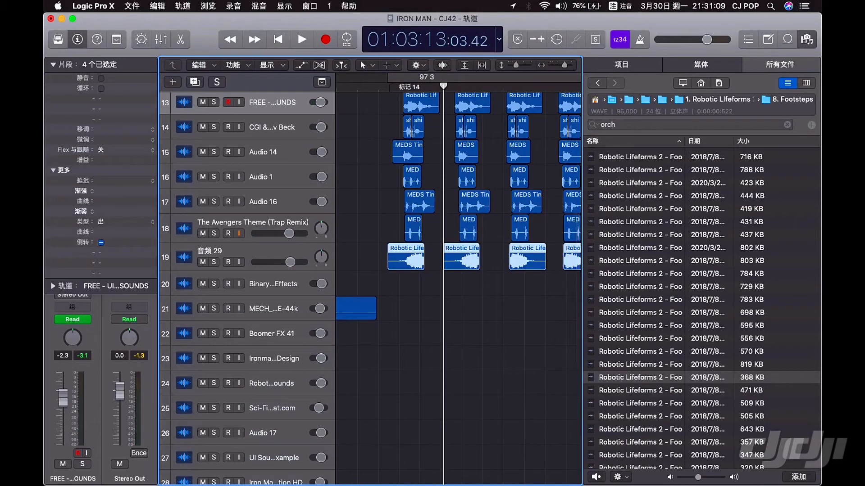
{"action": "left_click", "coordinate": [53, 65]}
{"action": "left_click", "coordinate": [68, 280]}
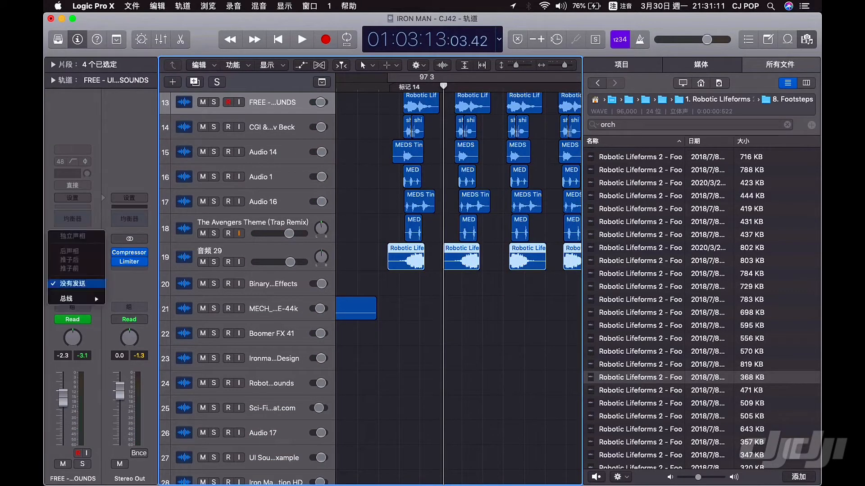
{"action": "mouse_move", "coordinate": [72, 299]}
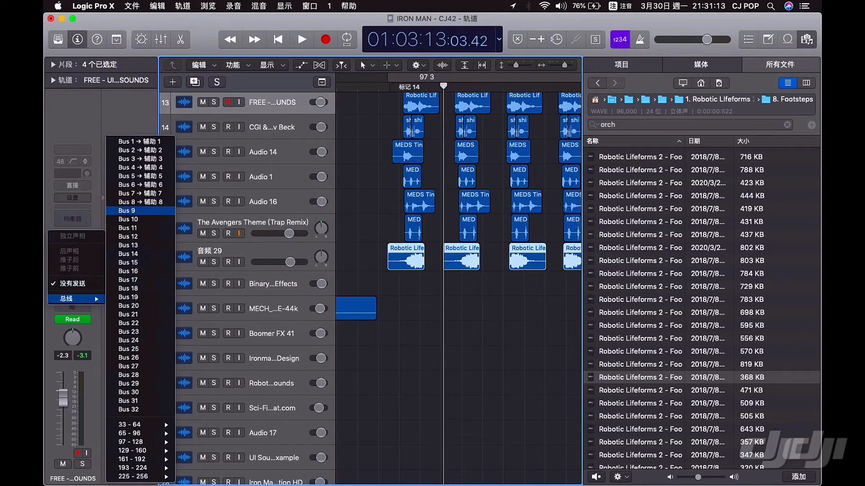
{"action": "left_click", "coordinate": [135, 211]}
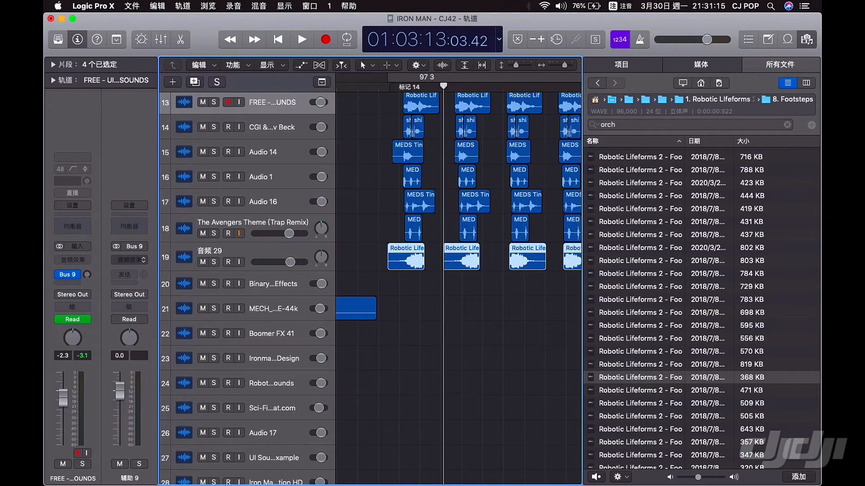
Insert a stereo Delay Designer on the Aux 9 channel.
{"action": "left_click", "coordinate": [129, 260]}
{"action": "mouse_move", "coordinate": [144, 304]}
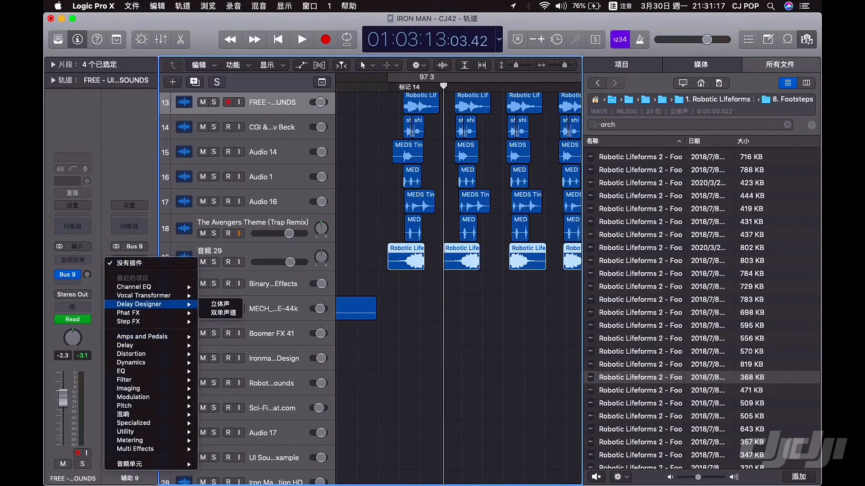
{"action": "mouse_move", "coordinate": [144, 388]}
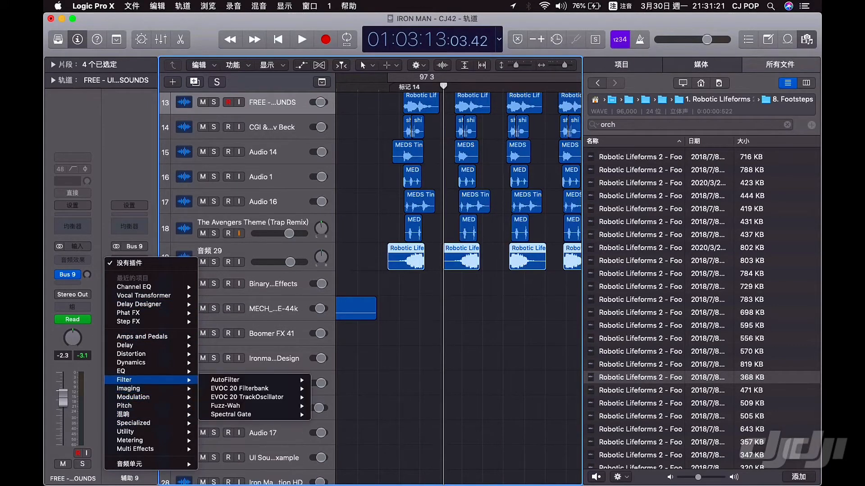
{"action": "mouse_move", "coordinate": [145, 362]}
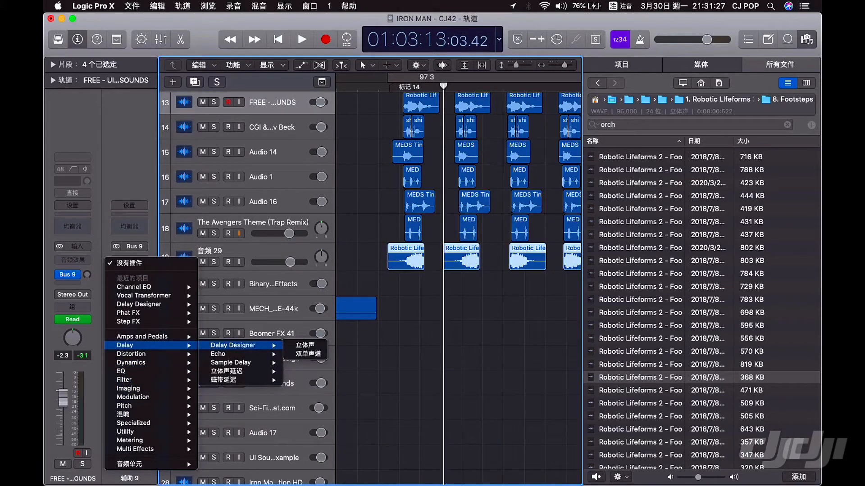
{"action": "left_click", "coordinate": [305, 345]}
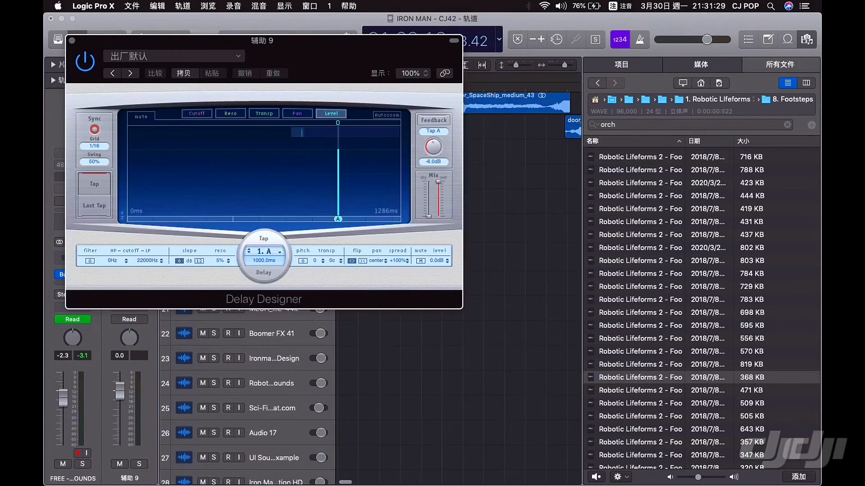
Turn on cycling over the four selected track 19 regions, solo them and play them back.
{"action": "left_click_drag", "start_coordinate": [311, 41], "coordinate": [513, 341]}
{"action": "scroll", "coordinate": [451, 202], "scroll_direction": "left", "scroll_amount": 4}
{"action": "scroll", "coordinate": [450, 203], "scroll_direction": "down", "scroll_amount": 4}
{"action": "scroll", "coordinate": [450, 202], "scroll_direction": "left", "scroll_amount": 2}
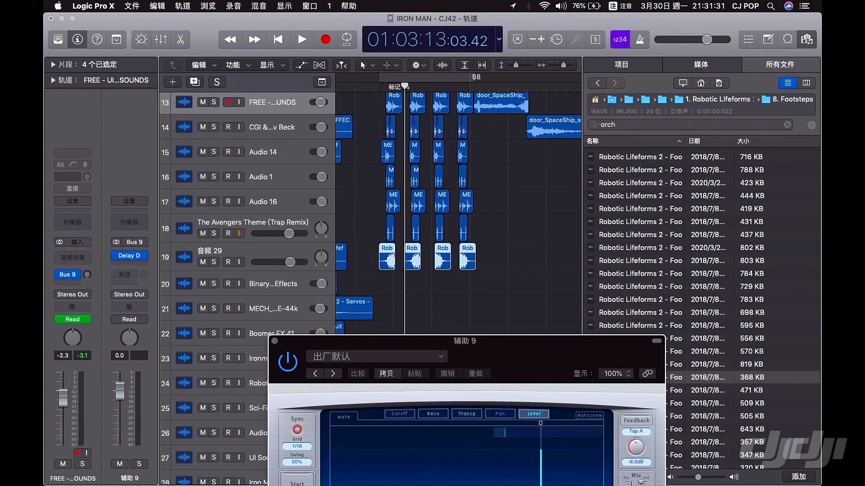
{"action": "scroll", "coordinate": [450, 203], "scroll_direction": "up", "scroll_amount": 4}
{"action": "left_click", "coordinate": [464, 77]}
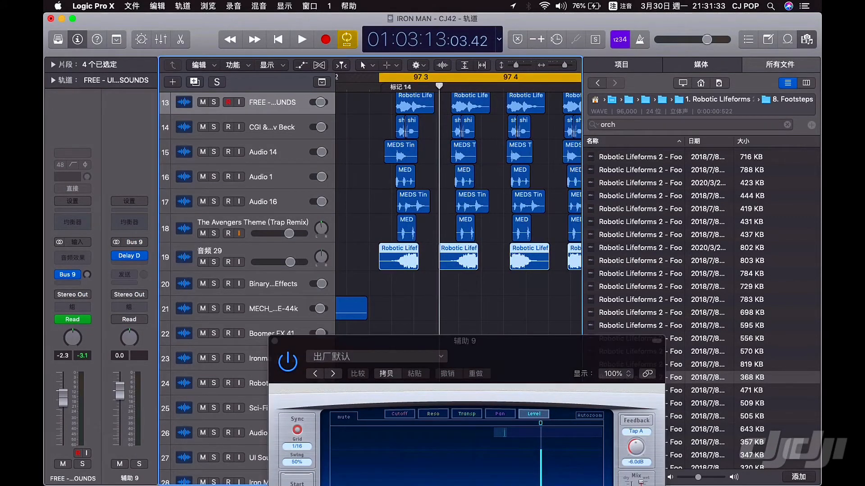
{"action": "key", "text": "ctrl+s"}
{"action": "key", "text": "space"}
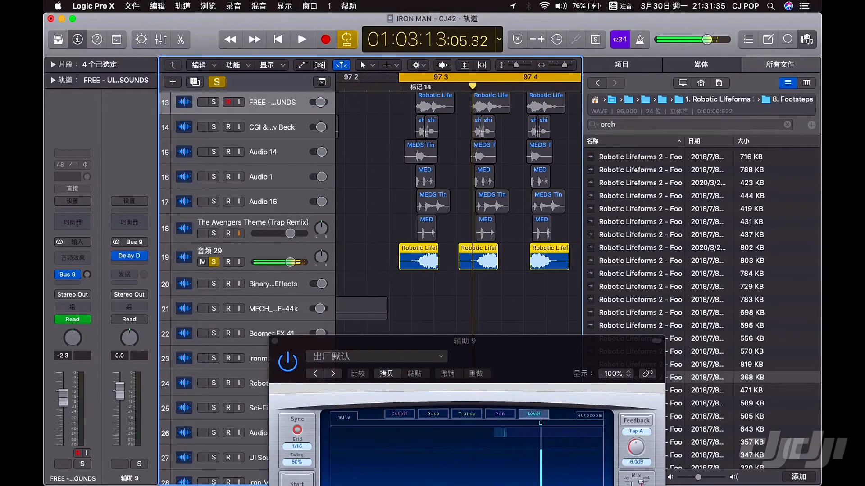
Load the 1\4 Alternating Pan preset in Delay Designer and audition the soloed regions.
{"action": "left_click_drag", "start_coordinate": [464, 341], "coordinate": [229, 22]}
{"action": "scroll", "coordinate": [500, 203], "scroll_direction": "left", "scroll_amount": 3}
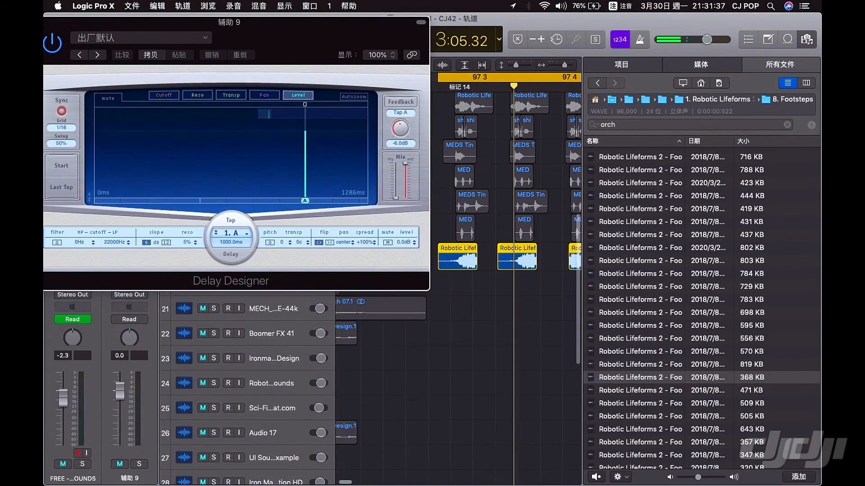
{"action": "left_click", "coordinate": [141, 38]}
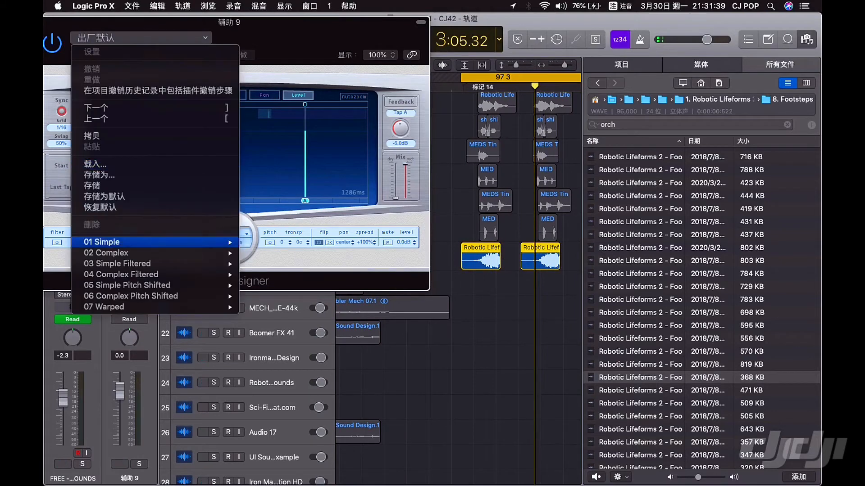
{"action": "mouse_move", "coordinate": [135, 242]}
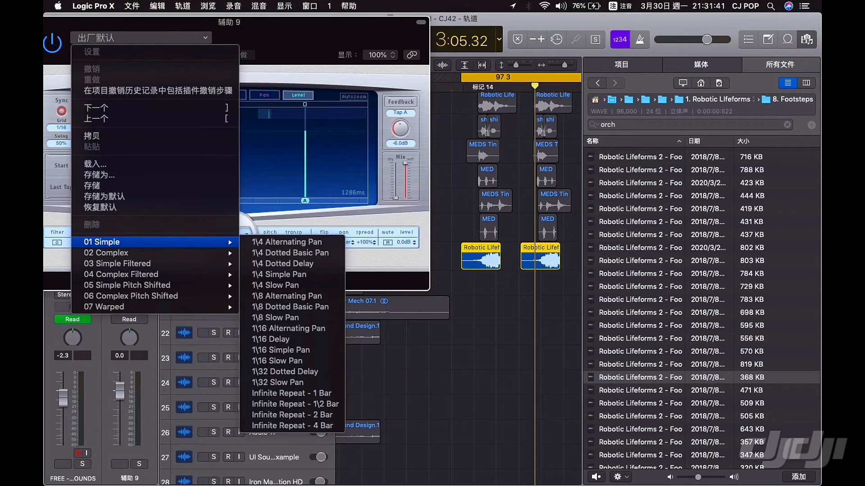
{"action": "left_click", "coordinate": [288, 242]}
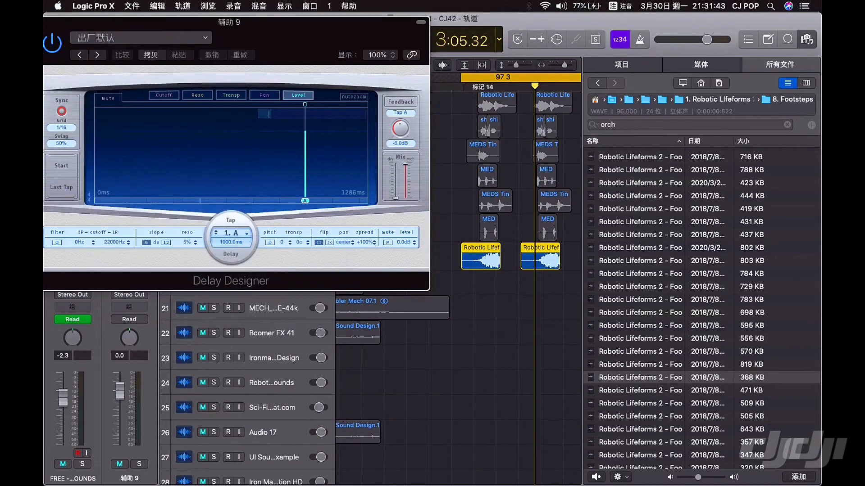
{"action": "key", "text": "space"}
{"action": "scroll", "coordinate": [500, 203], "scroll_direction": "left", "scroll_amount": 10}
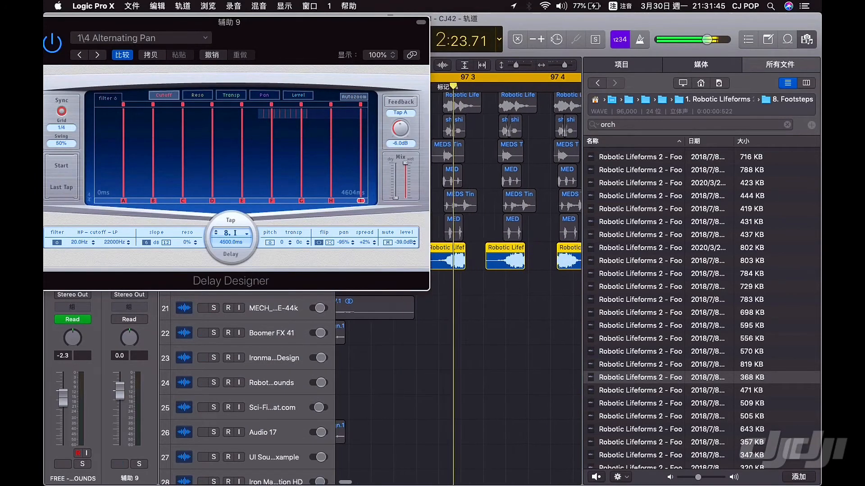
Set the FREE - UI SOUNDS channel's Bus 9 send level to about -23.8 dB and audition the soloed regions.
{"action": "scroll", "coordinate": [461, 203], "scroll_direction": "down", "scroll_amount": 2}
{"action": "left_click_drag", "start_coordinate": [229, 22], "coordinate": [269, 411]}
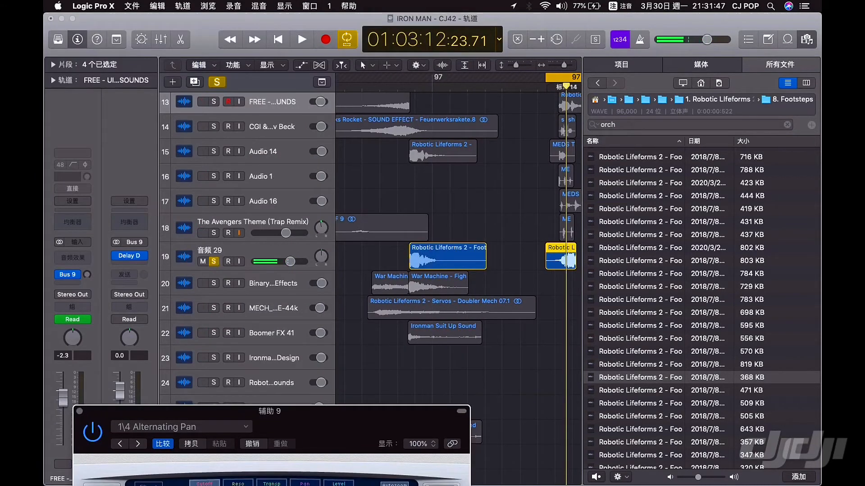
{"action": "left_click_drag", "start_coordinate": [86, 274], "coordinate": [87, 265]}
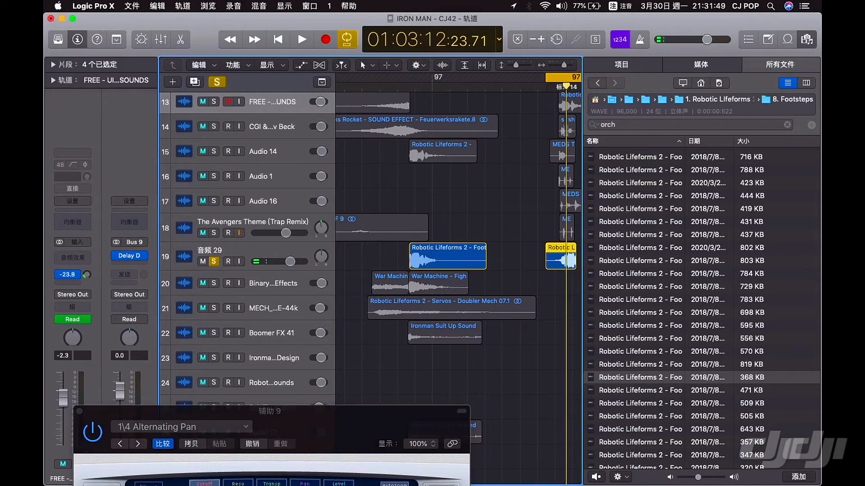
{"action": "key", "text": "space"}
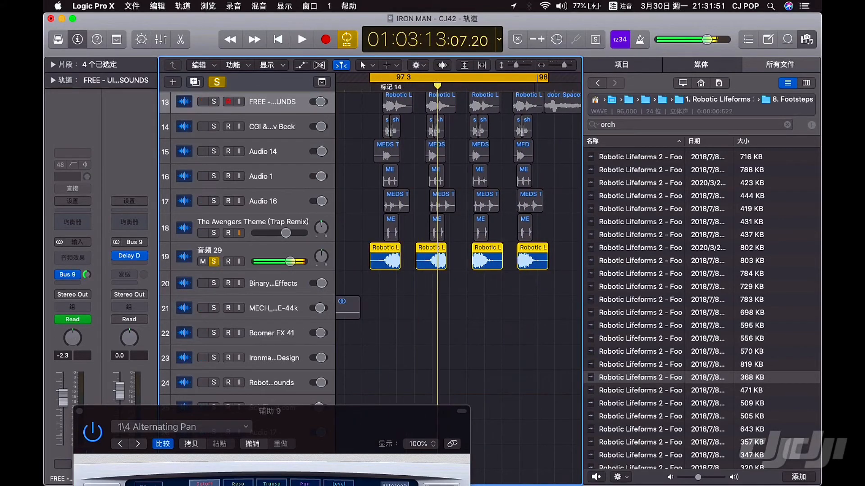
Show the track automation, close the Delay Designer window and turn off cycling.
{"action": "key", "text": "a"}
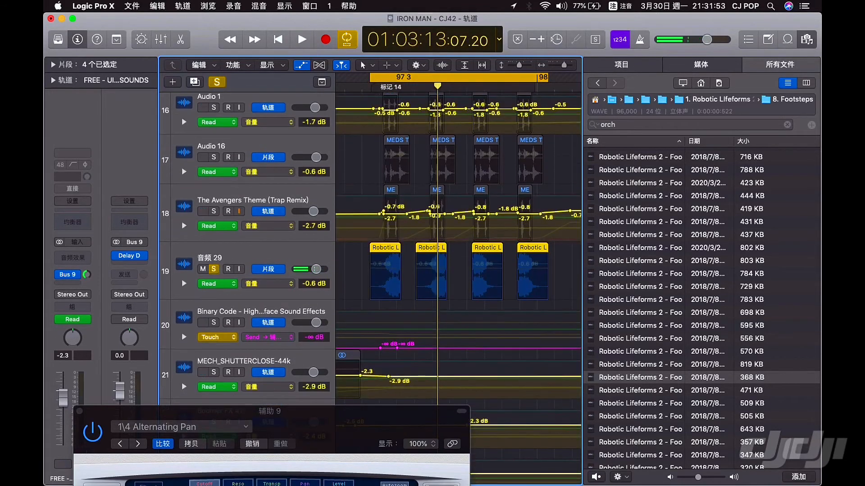
{"action": "left_click", "coordinate": [252, 258]}
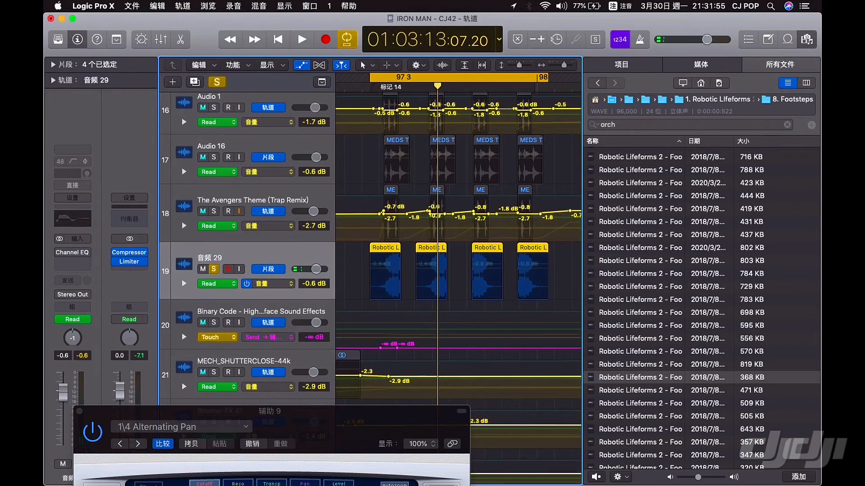
{"action": "scroll", "coordinate": [370, 270], "scroll_direction": "down", "scroll_amount": 4}
{"action": "left_click", "coordinate": [79, 411]}
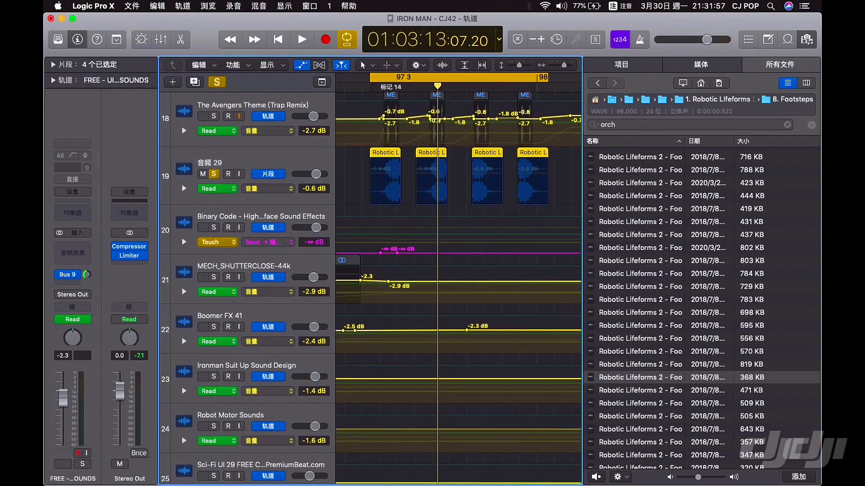
{"action": "scroll", "coordinate": [369, 288], "scroll_direction": "up", "scroll_amount": 3}
{"action": "key", "text": "c"}
{"action": "scroll", "coordinate": [458, 288], "scroll_direction": "down", "scroll_amount": 2}
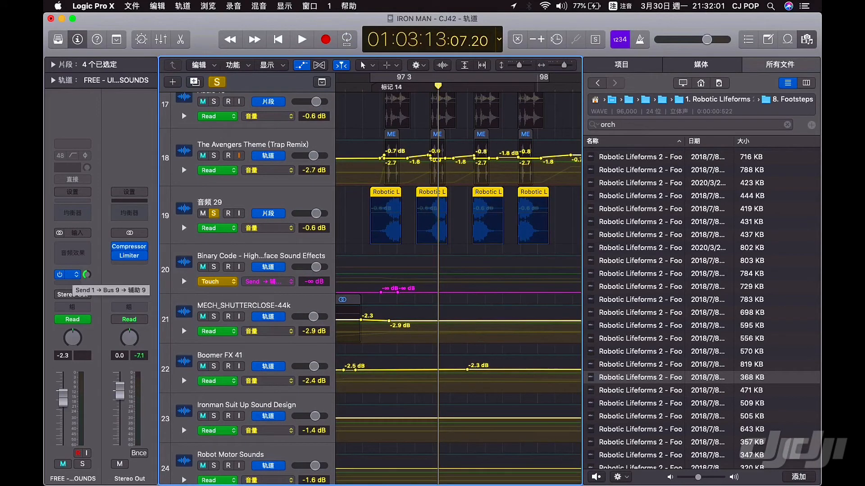
Bypass the Bus 9 send on the FREE - UI SOUNDS channel and clear Delay Designer from Aux 9.
{"action": "left_click", "coordinate": [72, 275]}
{"action": "mouse_move", "coordinate": [86, 362]}
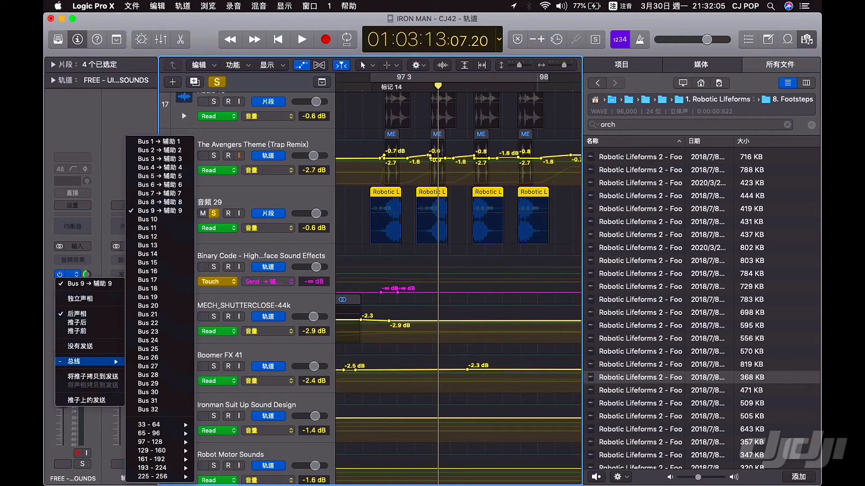
{"action": "key", "text": "Escape"}
{"action": "scroll", "coordinate": [253, 266], "scroll_direction": "up", "scroll_amount": 4}
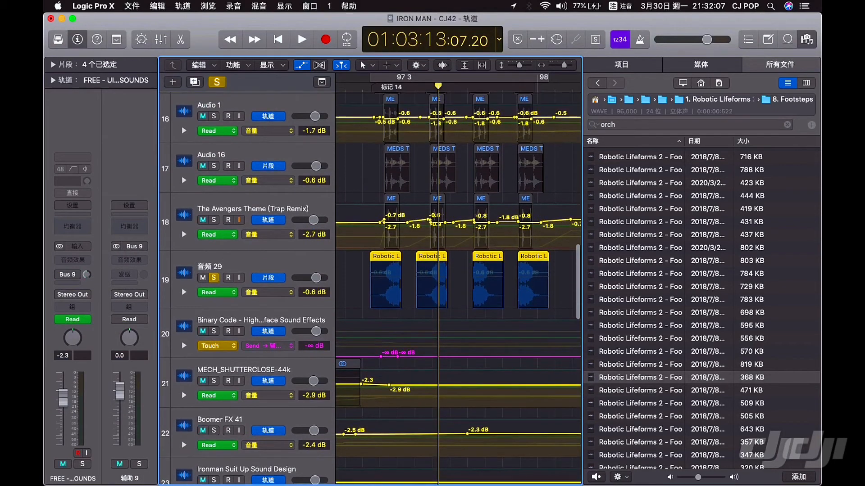
Select track 19 (音频 29) and add a send from it to Bus 9.
{"action": "left_click", "coordinate": [252, 266]}
{"action": "left_click", "coordinate": [68, 280]}
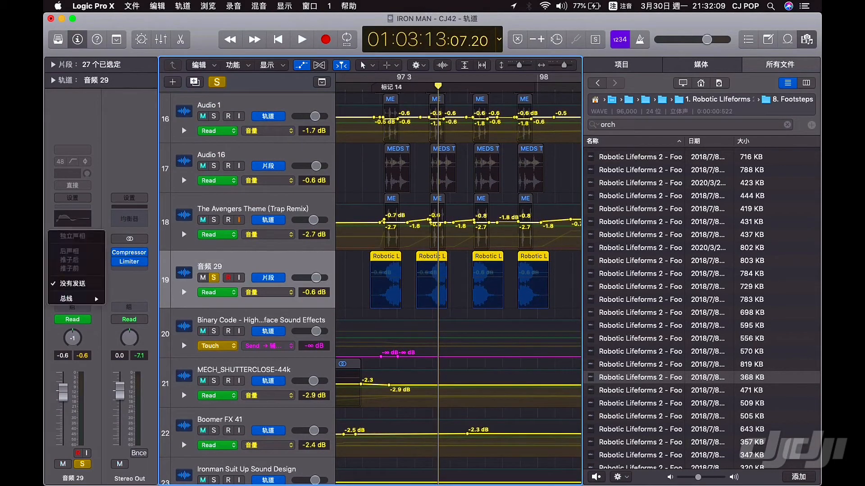
{"action": "mouse_move", "coordinate": [72, 298]}
{"action": "left_click", "coordinate": [135, 210]}
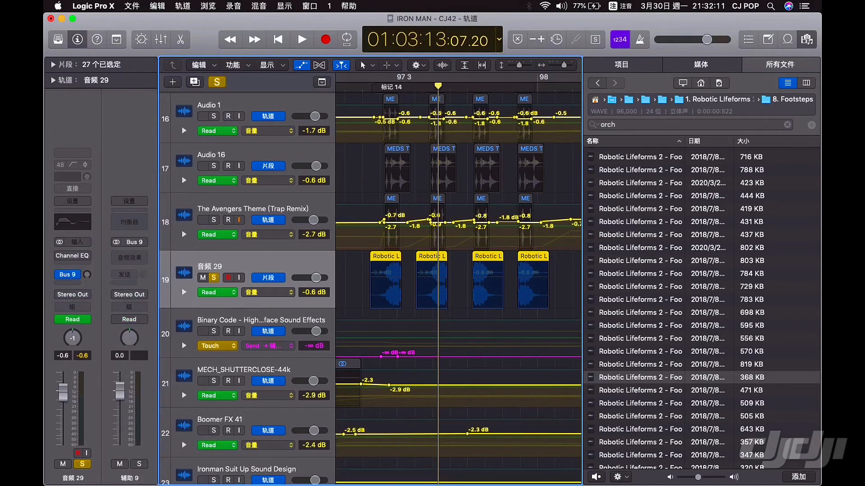
Insert a Delay Designer on the Aux 9 channel strip.
{"action": "left_click", "coordinate": [130, 257]}
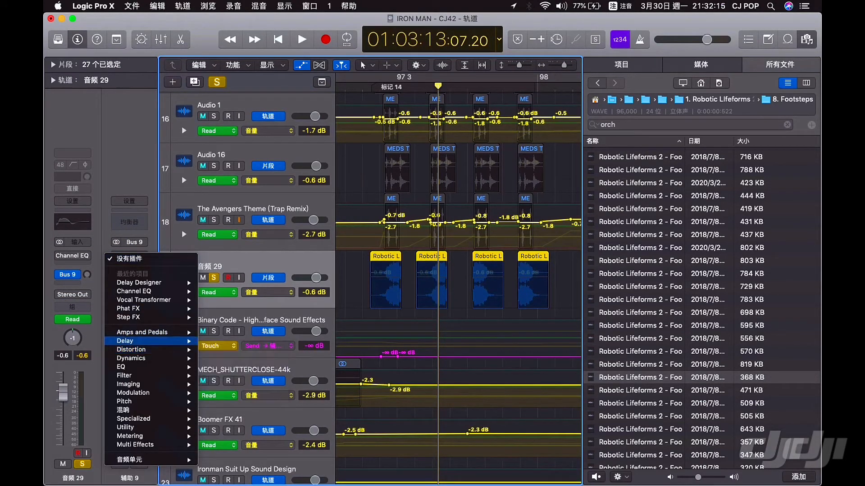
{"action": "mouse_move", "coordinate": [135, 341]}
{"action": "left_click", "coordinate": [304, 341]}
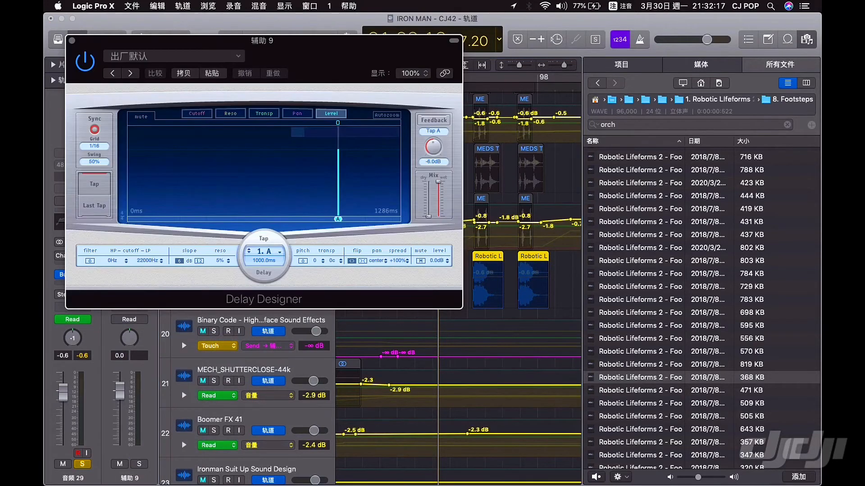
Set a cycle range over the first footstep hits around 97 3 and play the soloed regions.
{"action": "scroll", "coordinate": [458, 396], "scroll_direction": "left", "scroll_amount": 3}
{"action": "key", "text": "super+Left"}
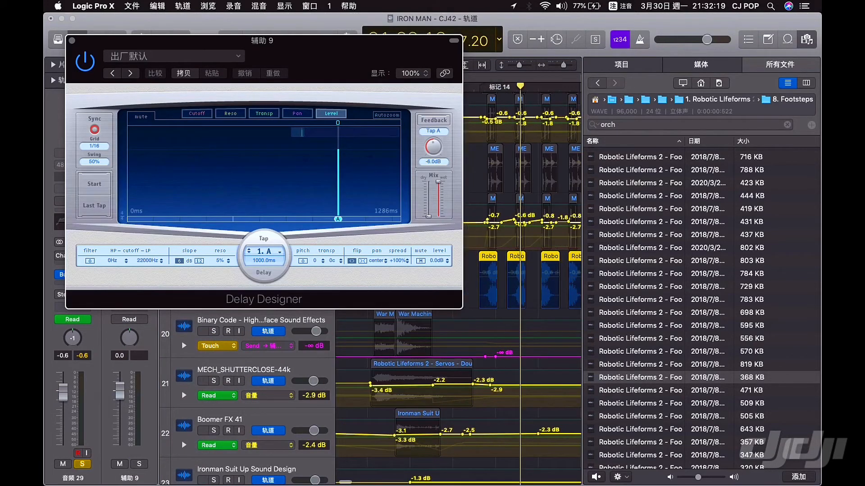
{"action": "left_click_drag", "start_coordinate": [485, 77], "coordinate": [521, 78]}
{"action": "key", "text": "space"}
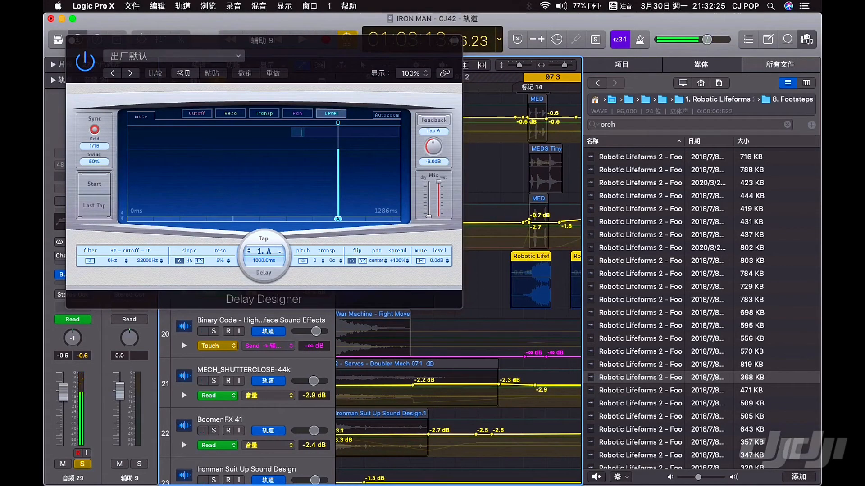
Load the 1\4 Alternating Pan preset from the Simple category in Delay Designer.
{"action": "left_click", "coordinate": [173, 55]}
{"action": "mouse_move", "coordinate": [180, 261]}
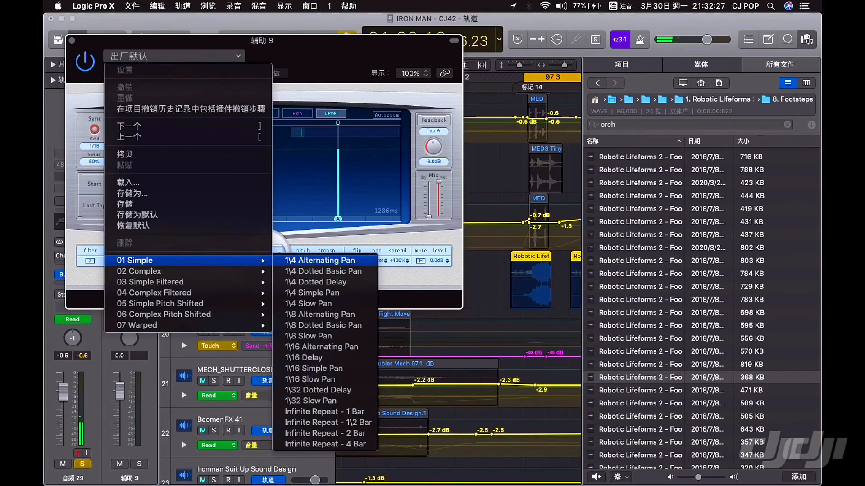
{"action": "left_click", "coordinate": [320, 261]}
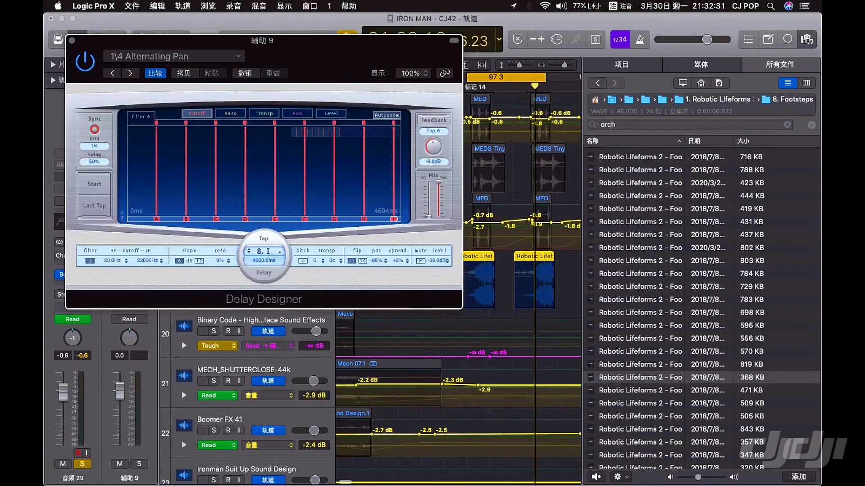
Uncover the track list, set track 19's Bus 9 send level to about -9.6 dB and audition it.
{"action": "left_click_drag", "start_coordinate": [306, 41], "coordinate": [328, 371]}
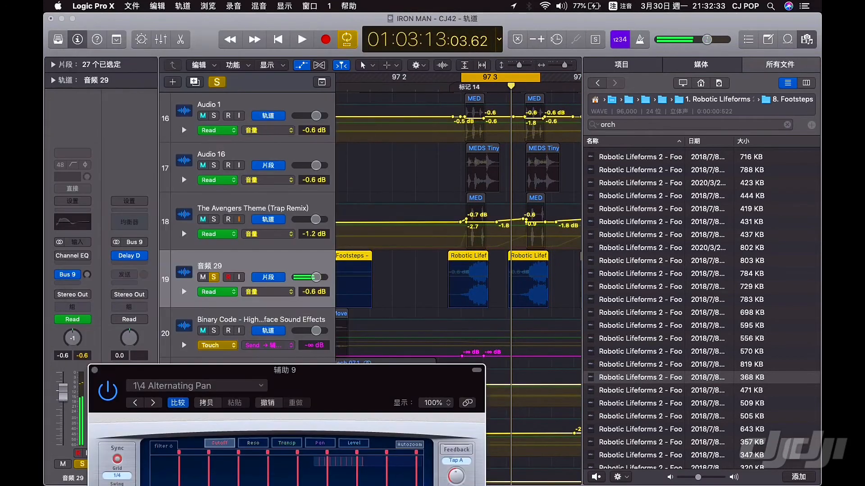
{"action": "left_click", "coordinate": [271, 266]}
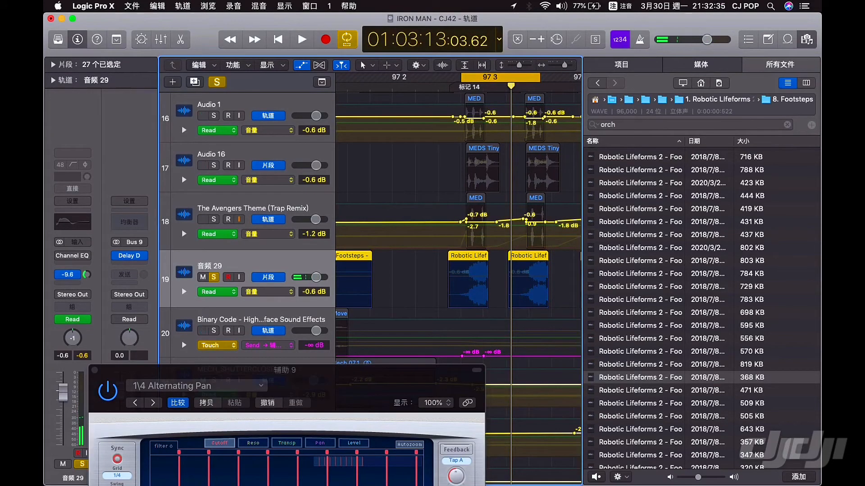
{"action": "key", "text": "space"}
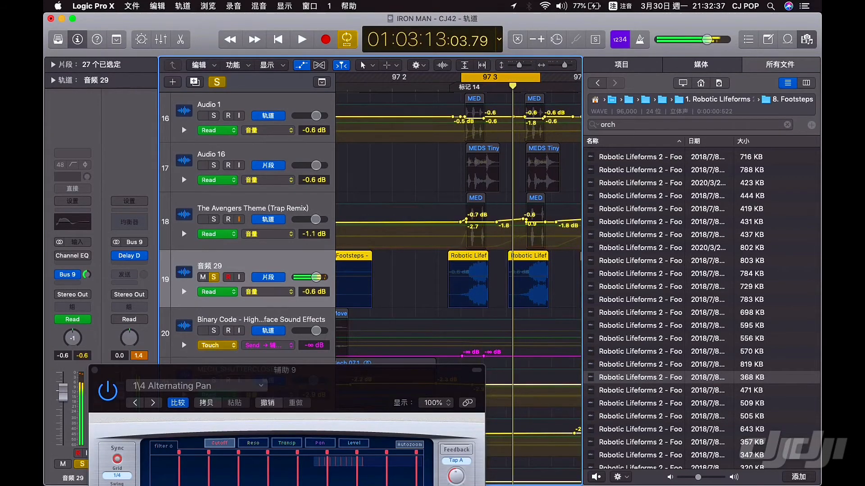
Load the Spearing preset from the Complex category in Delay Designer and play the project.
{"action": "left_click_drag", "start_coordinate": [234, 371], "coordinate": [219, 207]}
{"action": "left_click", "coordinate": [189, 223]}
{"action": "mouse_move", "coordinate": [193, 438]}
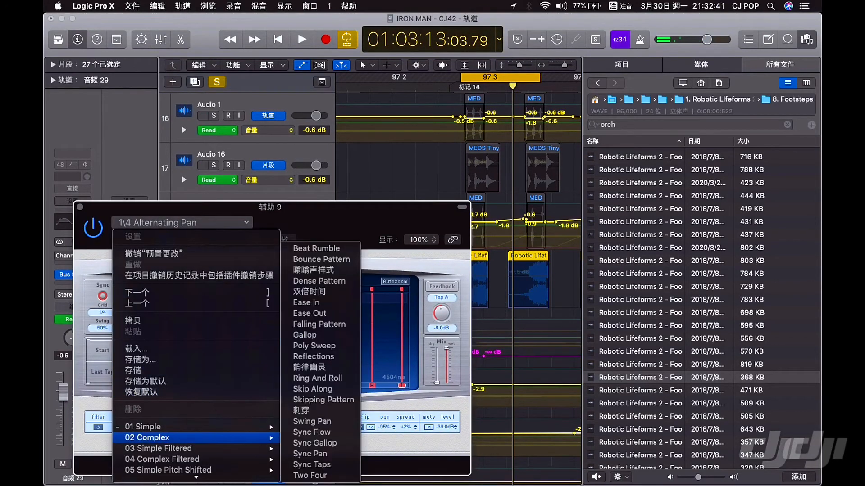
{"action": "left_click", "coordinate": [301, 410]}
{"action": "key", "text": "space"}
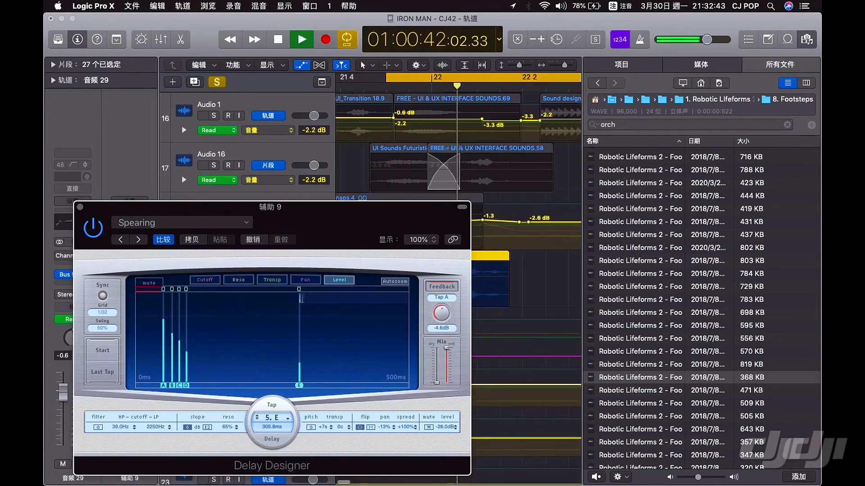
Close the file browser and turn off cycling to get an overview of the whole arrangement.
{"action": "key", "text": "super+Left"}
{"action": "key", "text": "super+Left"}
{"action": "key", "text": "super+Left"}
{"action": "key", "text": "super+Left"}
{"action": "key", "text": "super+Left"}
{"action": "key", "text": "super+Left"}
{"action": "scroll", "coordinate": [526, 180], "scroll_direction": "right", "scroll_amount": 10}
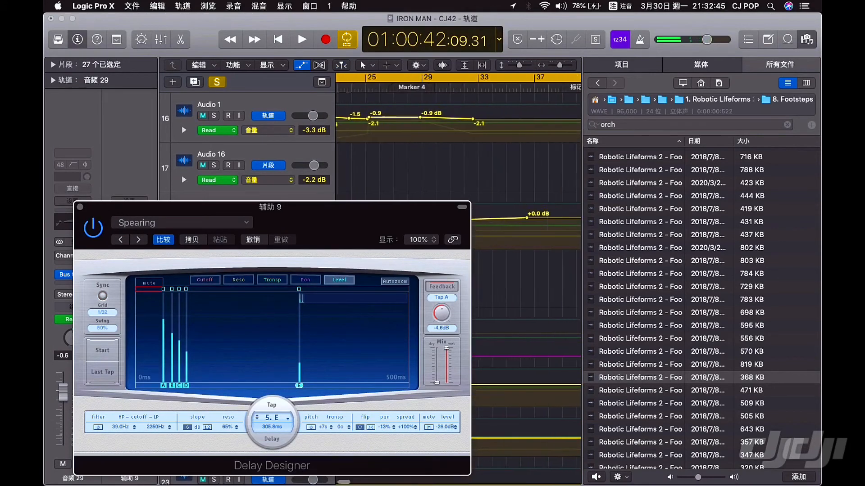
{"action": "key", "text": "super+Left"}
{"action": "key", "text": "super+Left"}
{"action": "key", "text": "f"}
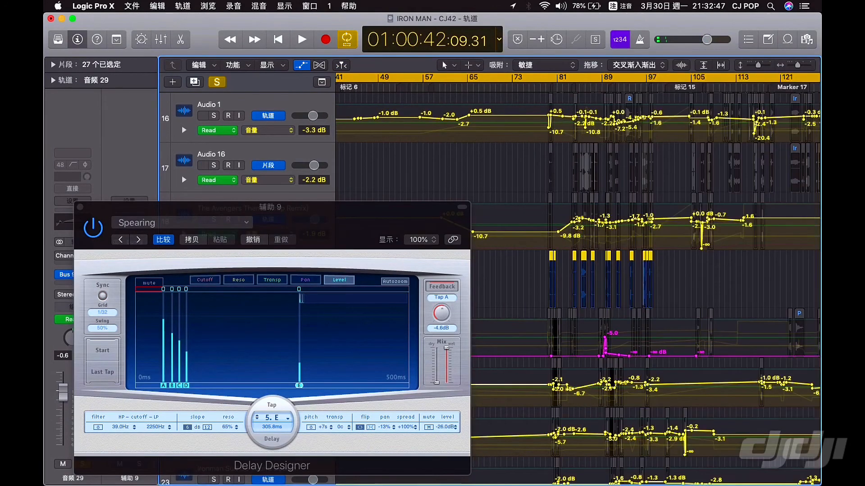
{"action": "scroll", "coordinate": [526, 180], "scroll_direction": "right", "scroll_amount": 5}
{"action": "key", "text": "super+Left"}
{"action": "key", "text": "super+Left"}
{"action": "key", "text": "c"}
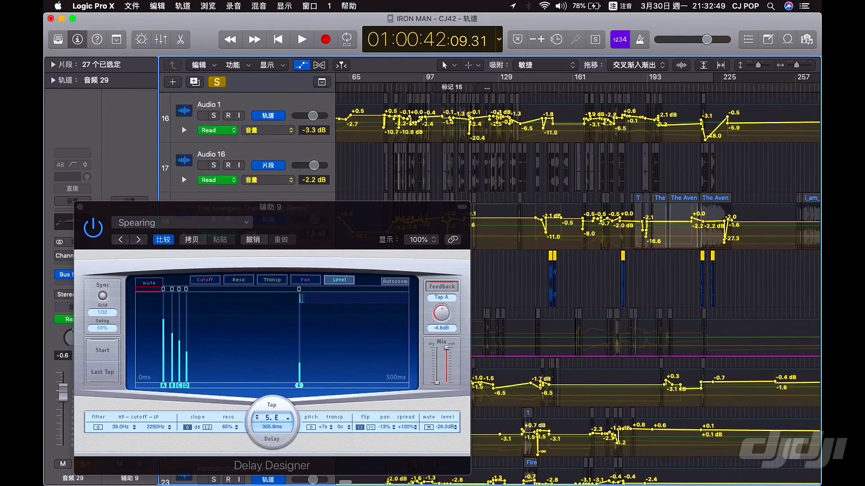
Locate the soloed track 19 regions around bar 152 and audition them with the delay.
{"action": "key", "text": "super+Right"}
{"action": "key", "text": "super+Right"}
{"action": "key", "text": "super+Right"}
{"action": "key", "text": "super+Right"}
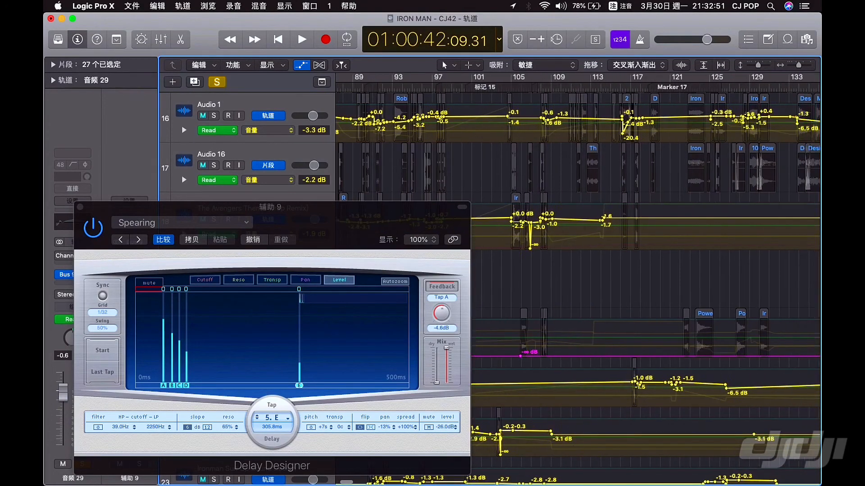
{"action": "scroll", "coordinate": [576, 271], "scroll_direction": "right", "scroll_amount": 5}
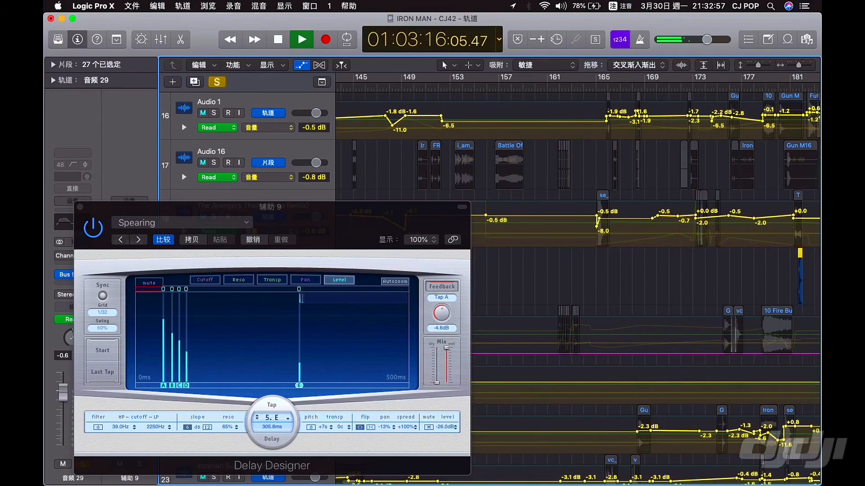
{"action": "left_click_drag", "start_coordinate": [325, 208], "coordinate": [247, 210]}
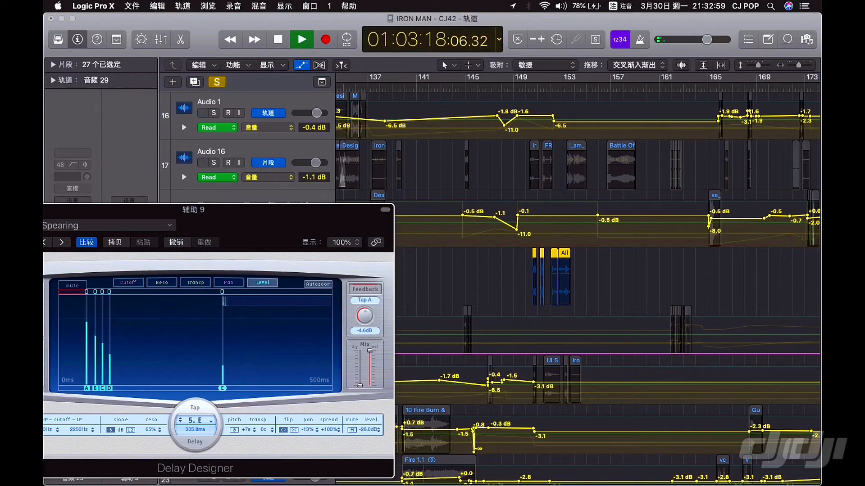
{"action": "left_click", "coordinate": [551, 87]}
{"action": "scroll", "coordinate": [576, 270], "scroll_direction": "right", "scroll_amount": 5}
{"action": "scroll", "coordinate": [576, 270], "scroll_direction": "left", "scroll_amount": 20}
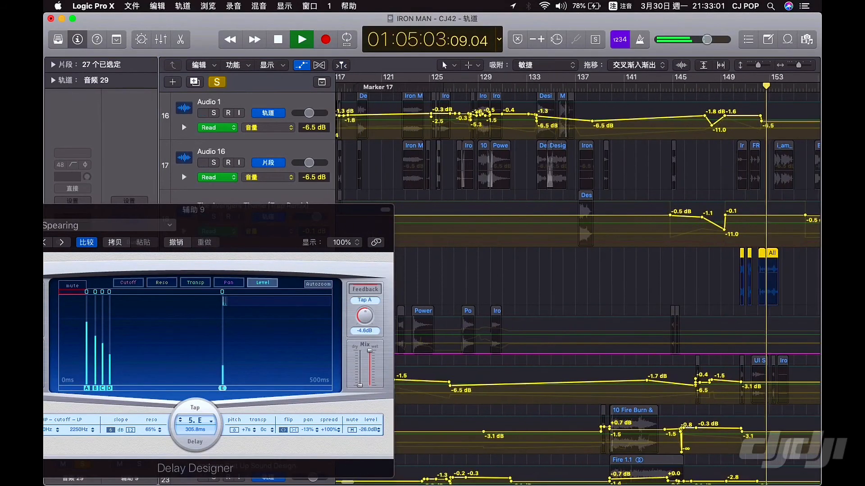
{"action": "scroll", "coordinate": [577, 270], "scroll_direction": "left", "scroll_amount": 5}
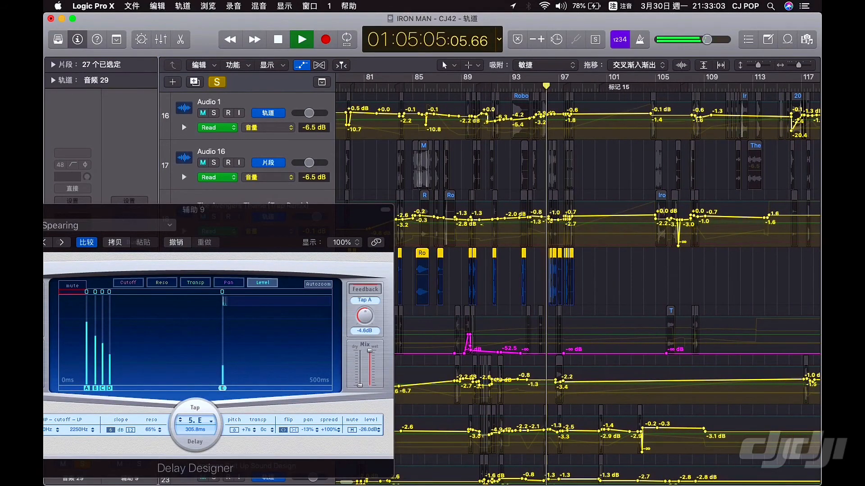
Audition the earlier soloed track 19 regions between about bars 86 and 90 with the delay.
{"action": "scroll", "coordinate": [546, 87], "scroll_direction": "up", "scroll_amount": 10}
{"action": "scroll", "coordinate": [546, 87], "scroll_direction": "left", "scroll_amount": 10}
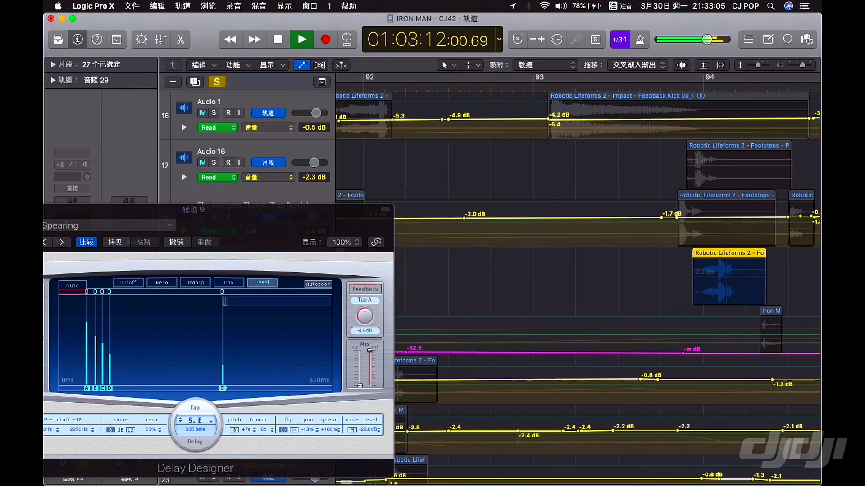
{"action": "scroll", "coordinate": [550, 87], "scroll_direction": "left", "scroll_amount": 10}
{"action": "left_click", "coordinate": [552, 87]}
{"action": "scroll", "coordinate": [552, 87], "scroll_direction": "left", "scroll_amount": 8}
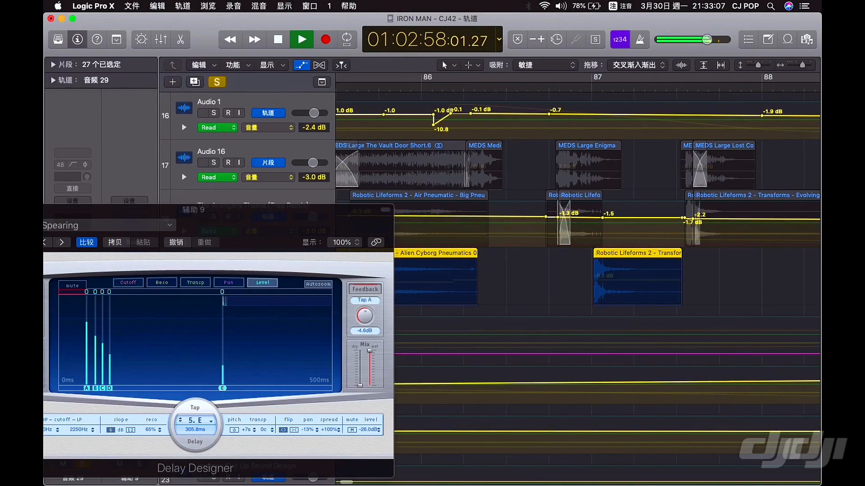
{"action": "left_click", "coordinate": [548, 87]}
{"action": "scroll", "coordinate": [549, 87], "scroll_direction": "left", "scroll_amount": 3}
{"action": "scroll", "coordinate": [549, 87], "scroll_direction": "down", "scroll_amount": 3}
{"action": "scroll", "coordinate": [549, 87], "scroll_direction": "left", "scroll_amount": 15}
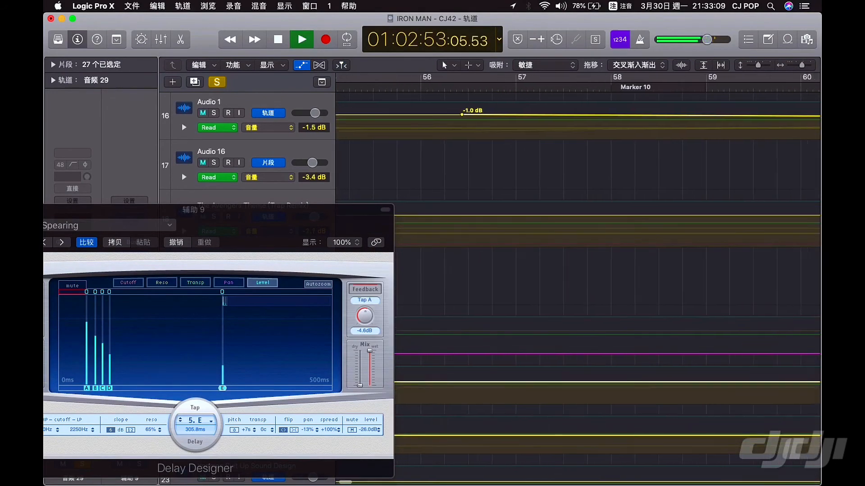
{"action": "scroll", "coordinate": [577, 279], "scroll_direction": "down", "scroll_amount": 10}
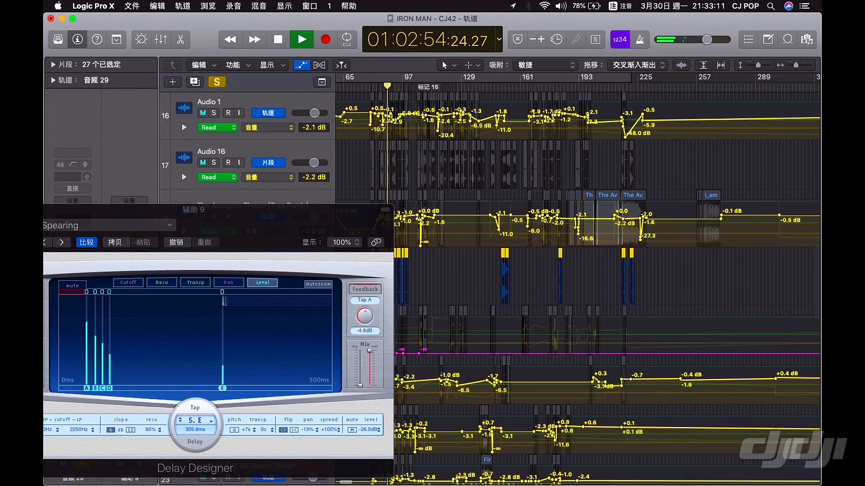
{"action": "scroll", "coordinate": [577, 279], "scroll_direction": "up", "scroll_amount": 10}
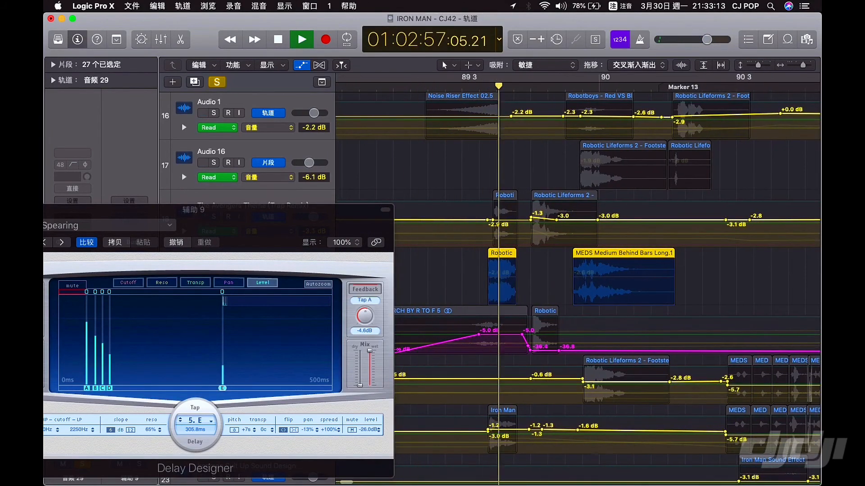
Close the Delay Designer window and hide the track automation.
{"action": "left_click_drag", "start_coordinate": [252, 210], "coordinate": [444, 220]}
{"action": "key", "text": "super+w"}
{"action": "key", "text": "super+Left"}
{"action": "key", "text": "super+Left"}
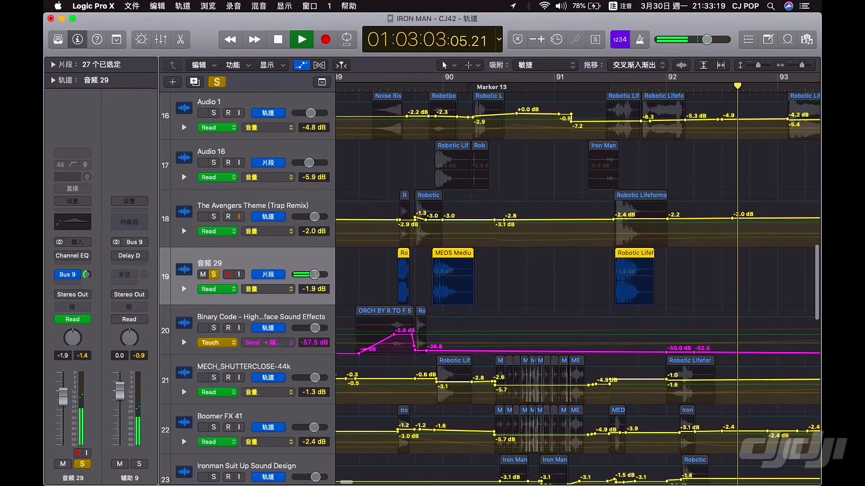
{"action": "key", "text": "a"}
{"action": "key", "text": "super+Up"}
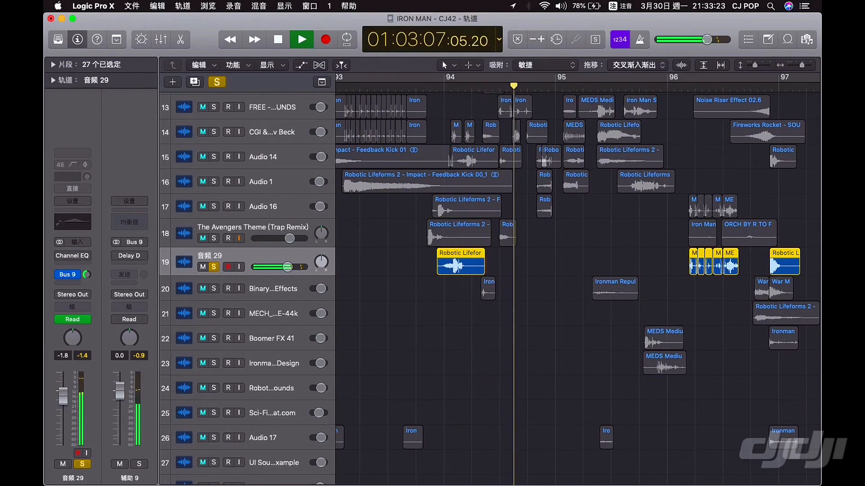
Turn off solo and audition the full mix leading up to bar 97.
{"action": "key", "text": "s"}
{"action": "scroll", "coordinate": [577, 288], "scroll_direction": "right", "scroll_amount": 8}
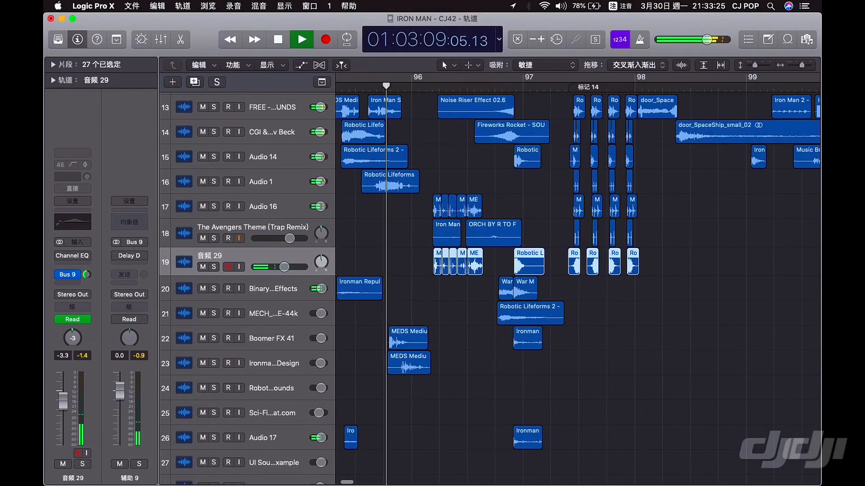
{"action": "scroll", "coordinate": [577, 288], "scroll_direction": "up", "scroll_amount": 1}
{"action": "scroll", "coordinate": [362, 288], "scroll_direction": "down", "scroll_amount": 1}
{"action": "key", "text": "space"}
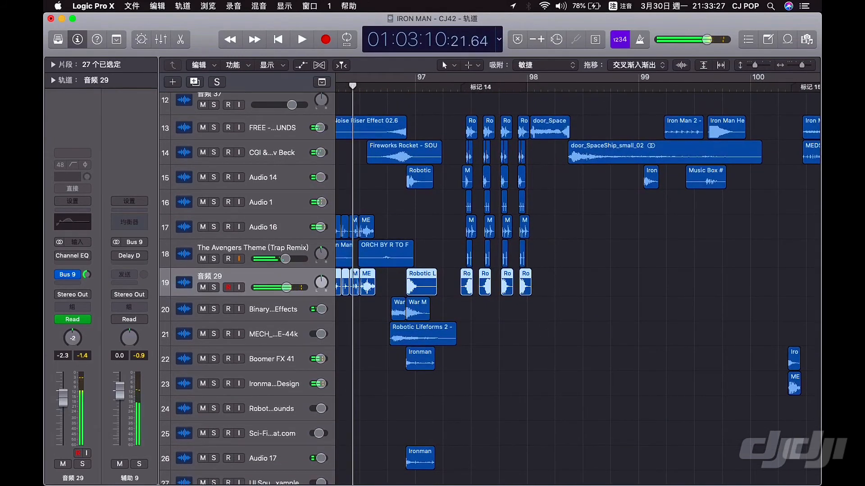
Solo the selected regions again, cycle the four hits before bar 98 and audition them.
{"action": "key", "text": "s"}
{"action": "scroll", "coordinate": [363, 288], "scroll_direction": "up", "scroll_amount": 5}
{"action": "scroll", "coordinate": [577, 288], "scroll_direction": "right", "scroll_amount": 4}
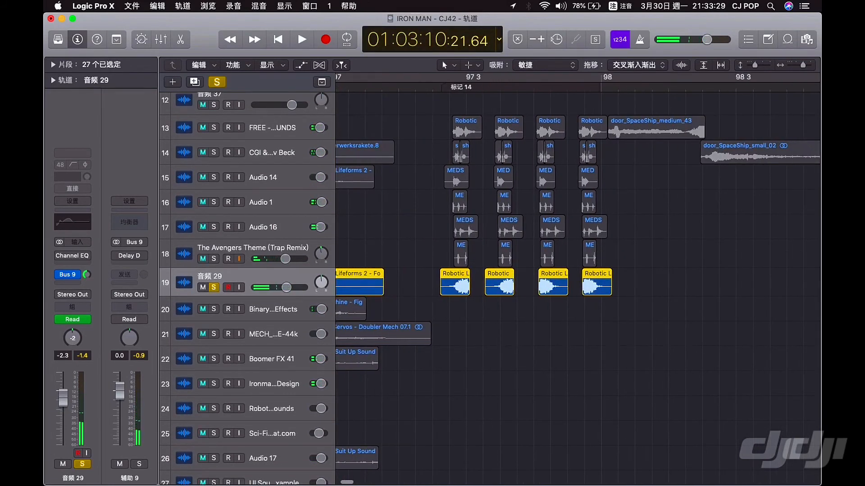
{"action": "left_click_drag", "start_coordinate": [444, 77], "coordinate": [601, 77]}
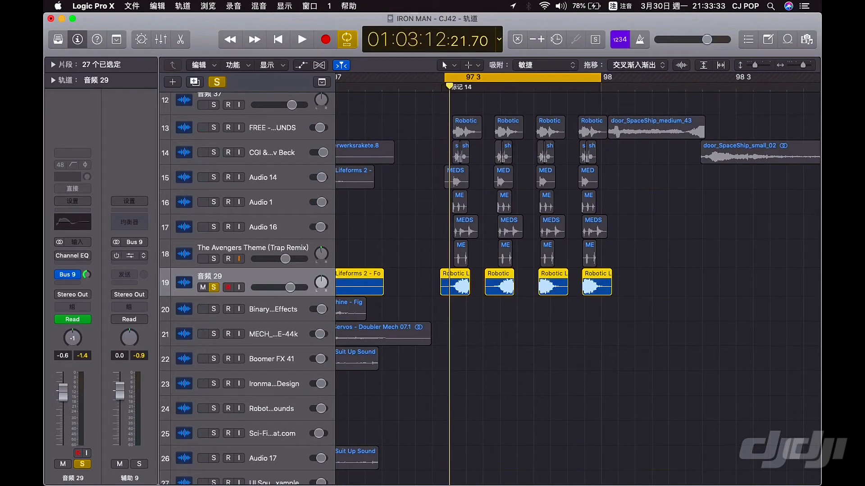
{"action": "key", "text": "space"}
{"action": "key", "text": "space"}
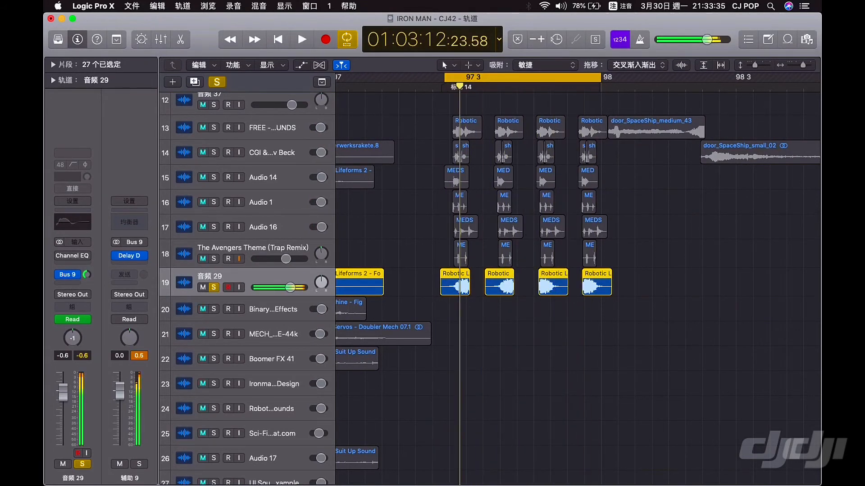
Turn off solo and audition the cycled hits within the full mix.
{"action": "key", "text": "s"}
{"action": "key", "text": "space"}
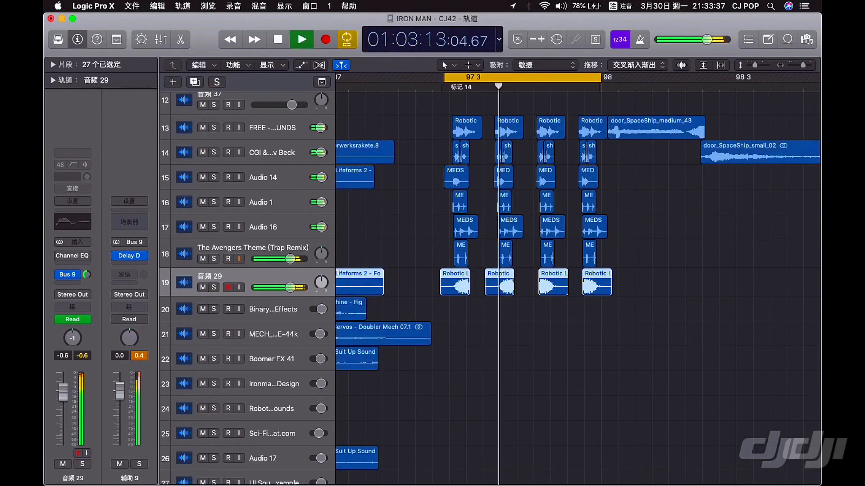
{"action": "key", "text": "space"}
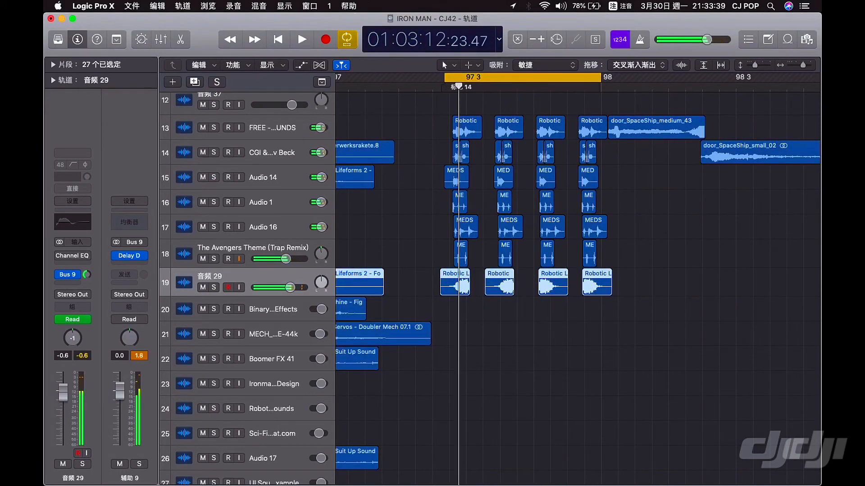
Insert a second stereo Delay Designer above the existing one on the Bus 9 aux channel and close its window.
{"action": "left_click", "coordinate": [131, 251]}
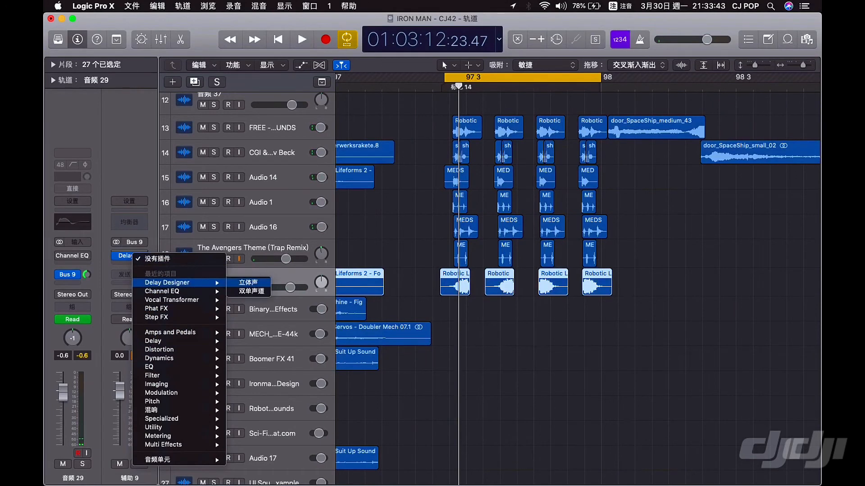
{"action": "left_click", "coordinate": [248, 282]}
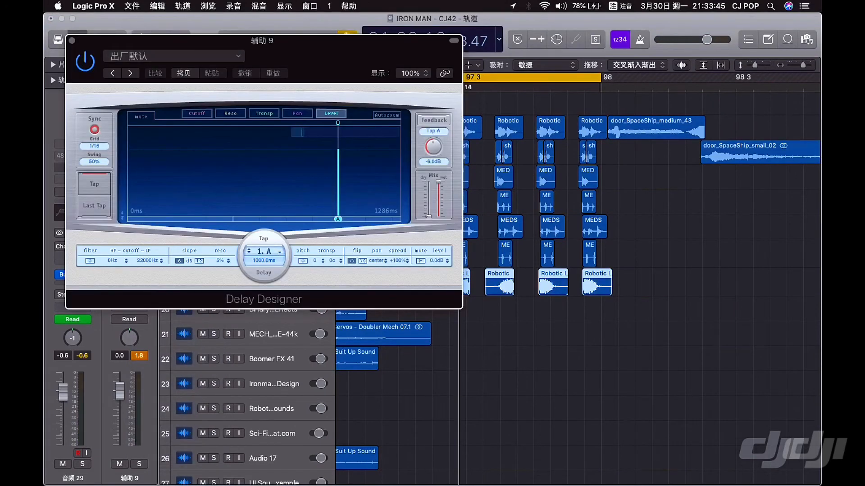
{"action": "key", "text": "super+w"}
{"action": "left_click", "coordinate": [126, 256]}
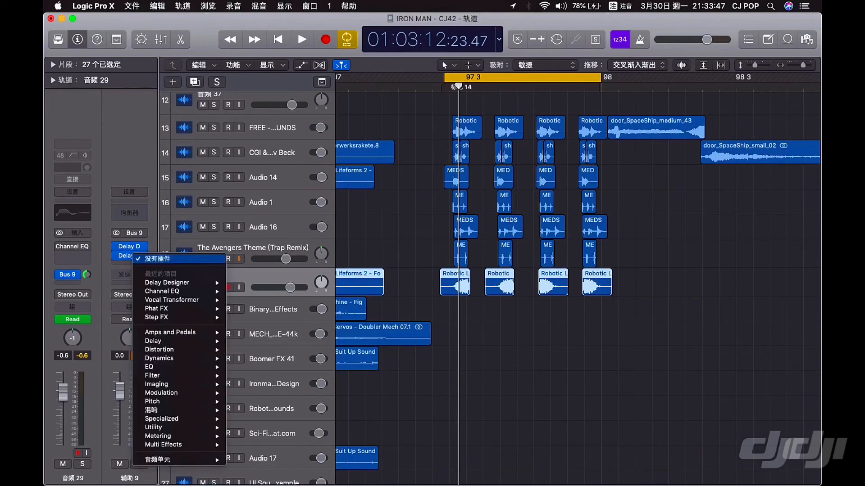
{"action": "left_click", "coordinate": [144, 258]}
Replace the upper Delay Designer on the Bus 9 aux with a stereo Stereo Delay and try its 1\2 Note Swing preset.
{"action": "left_click", "coordinate": [143, 247]}
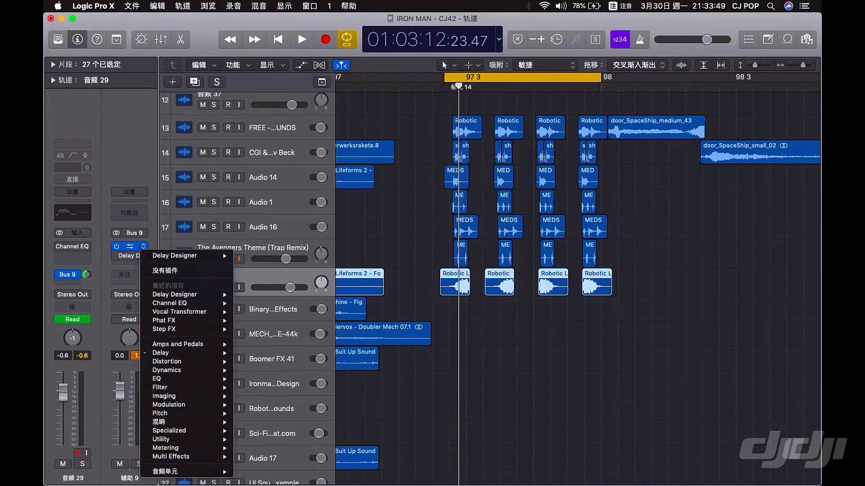
{"action": "mouse_move", "coordinate": [180, 354]}
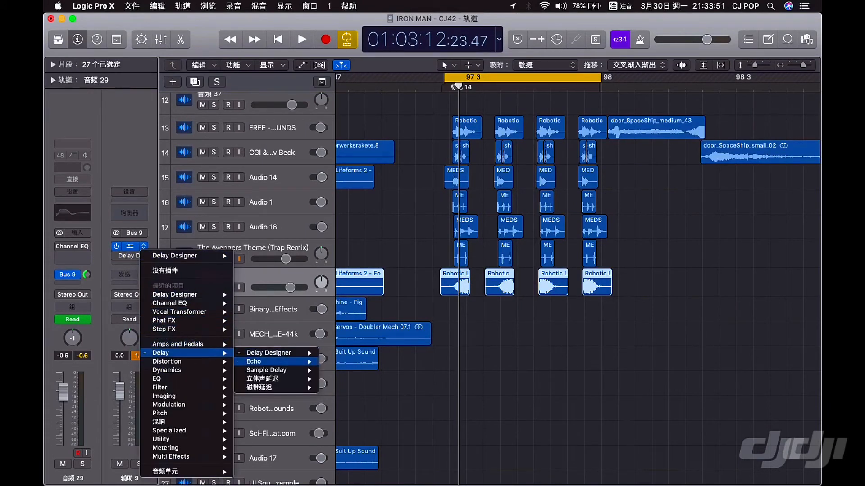
{"action": "left_click", "coordinate": [340, 379]}
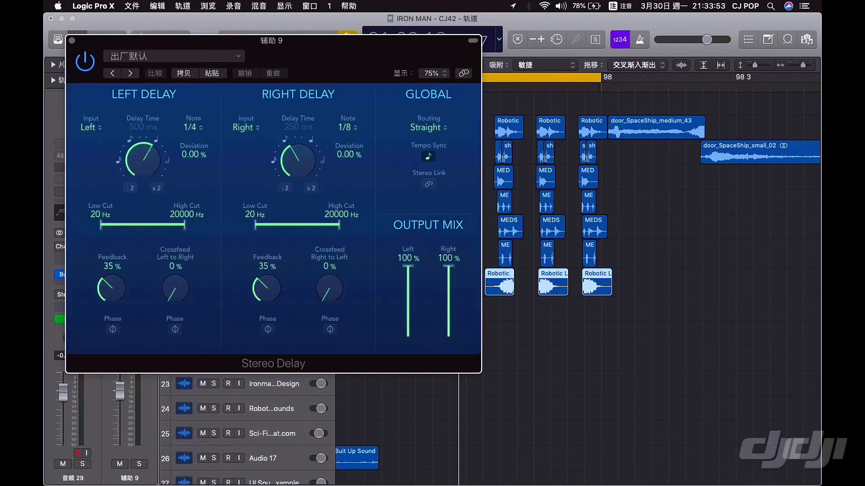
{"action": "left_click", "coordinate": [173, 56]}
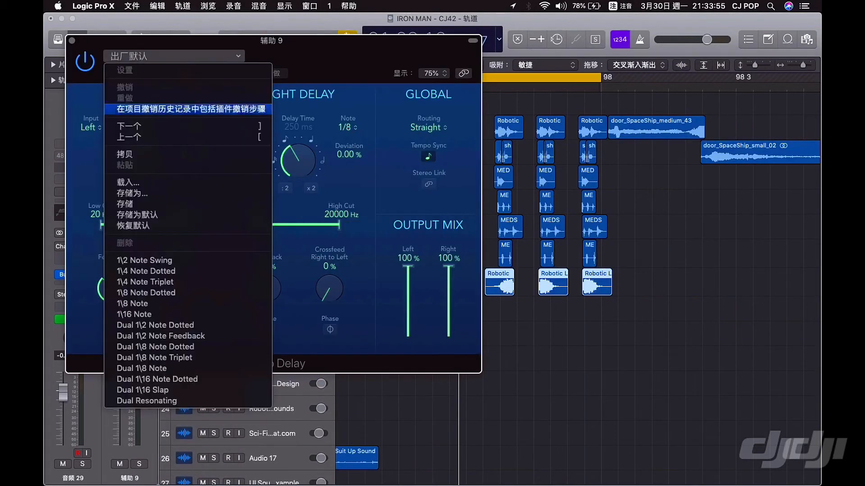
{"action": "left_click", "coordinate": [130, 260]}
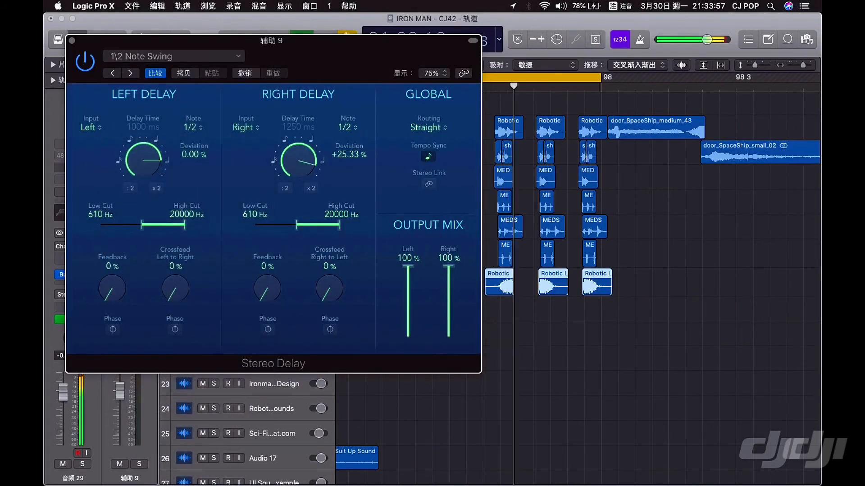
{"action": "left_click_drag", "start_coordinate": [272, 40], "coordinate": [233, 71]}
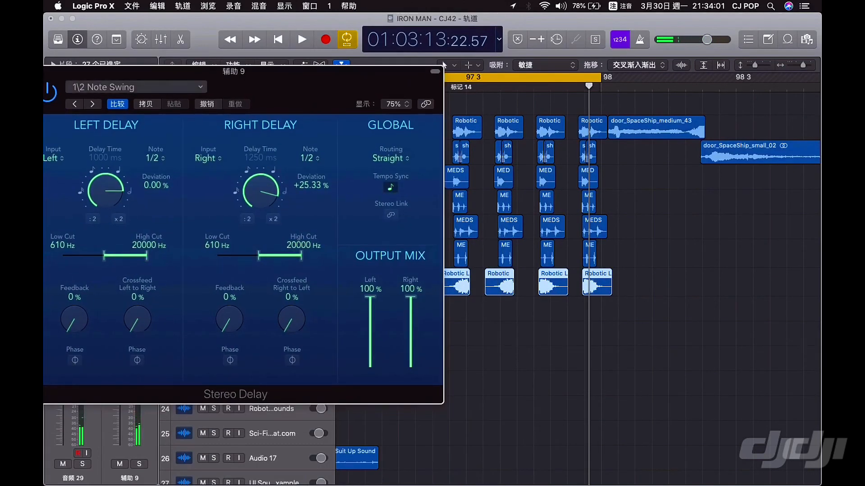
Try the Dual 1\2 Note Dotted preset in Stereo Delay, audition it, and close the plug-in window.
{"action": "left_click", "coordinate": [136, 87]}
{"action": "left_click", "coordinate": [118, 356]}
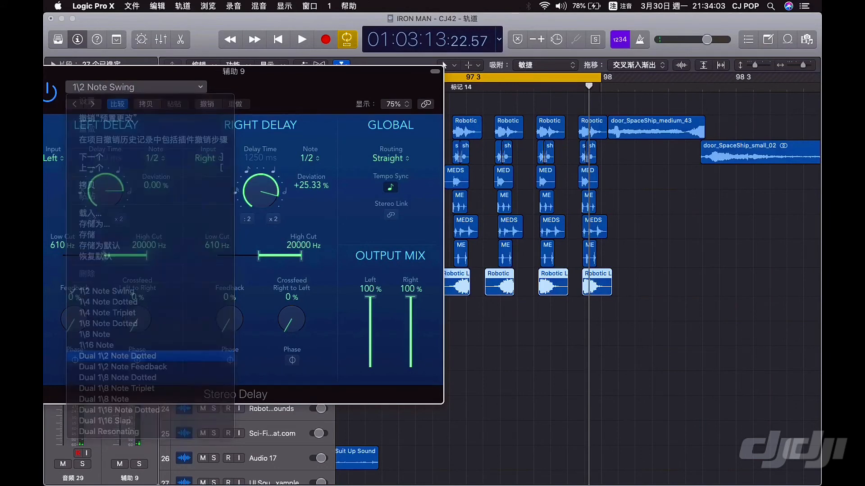
{"action": "key", "text": "space"}
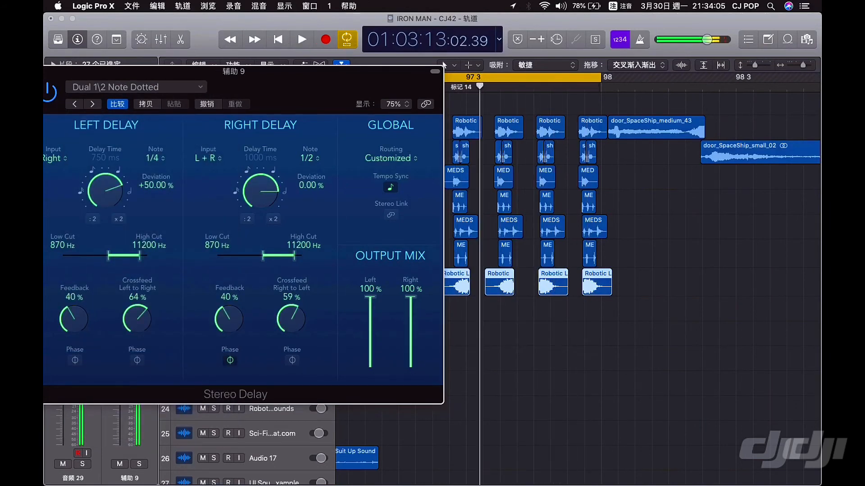
{"action": "left_click_drag", "start_coordinate": [439, 71], "coordinate": [504, 55]}
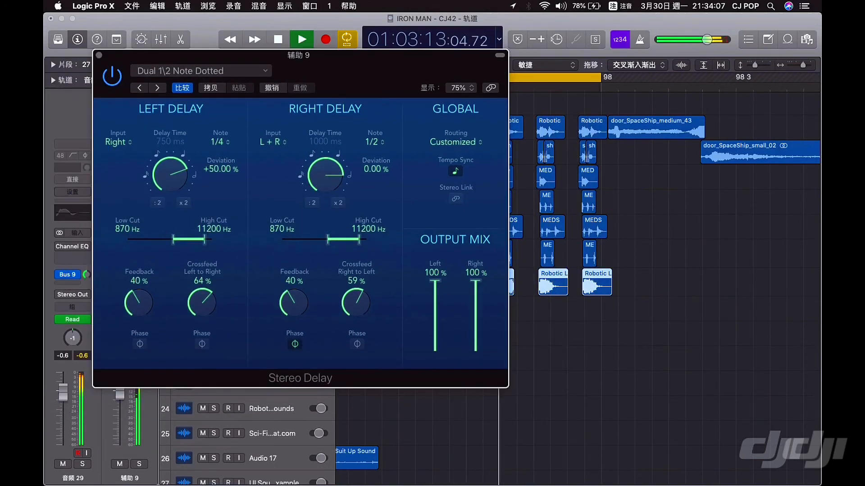
{"action": "key", "text": "super+w"}
{"action": "key", "text": "space"}
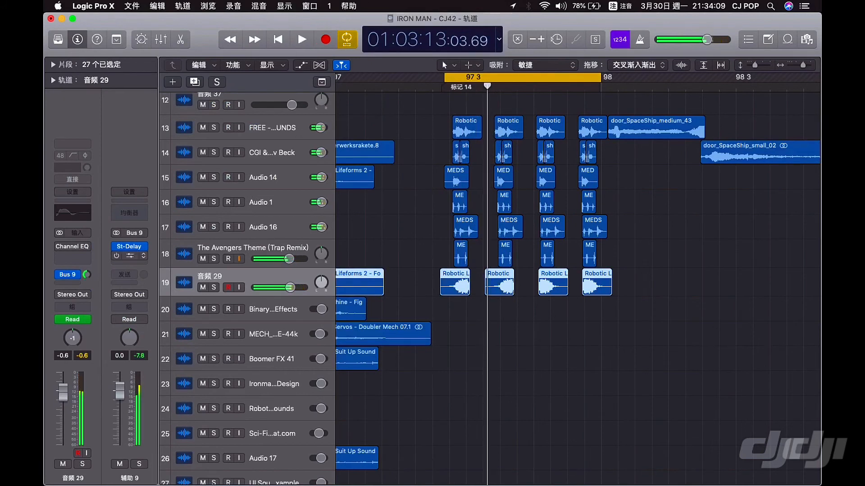
Replace Stereo Delay on the Bus 9 aux with ChromaVerb, audition it, and load the Amp Room preset.
{"action": "left_click", "coordinate": [143, 247]}
{"action": "mouse_move", "coordinate": [164, 396]}
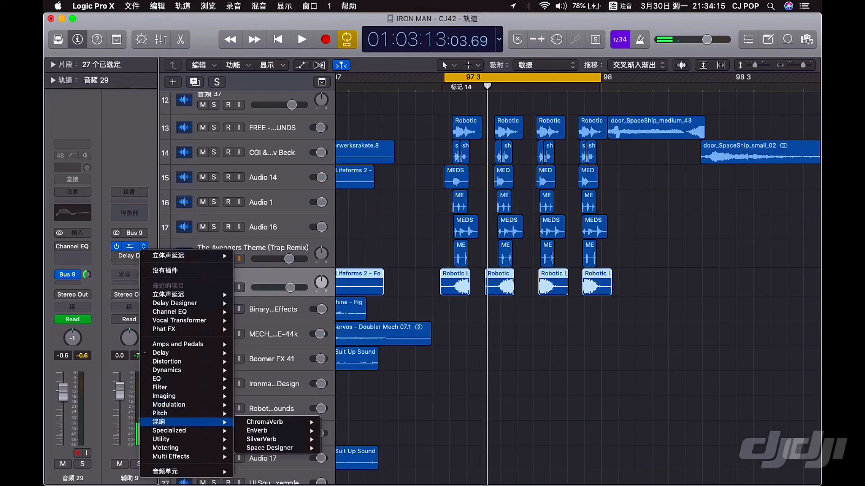
{"action": "left_click", "coordinate": [264, 422]}
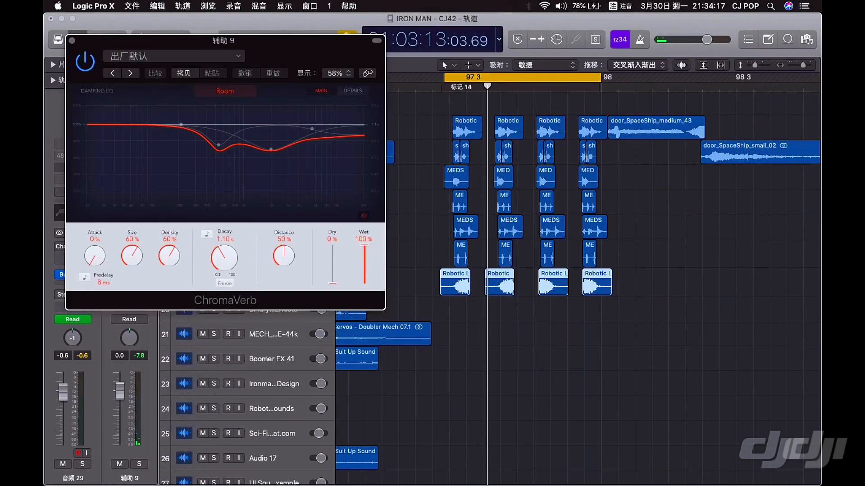
{"action": "key", "text": "space"}
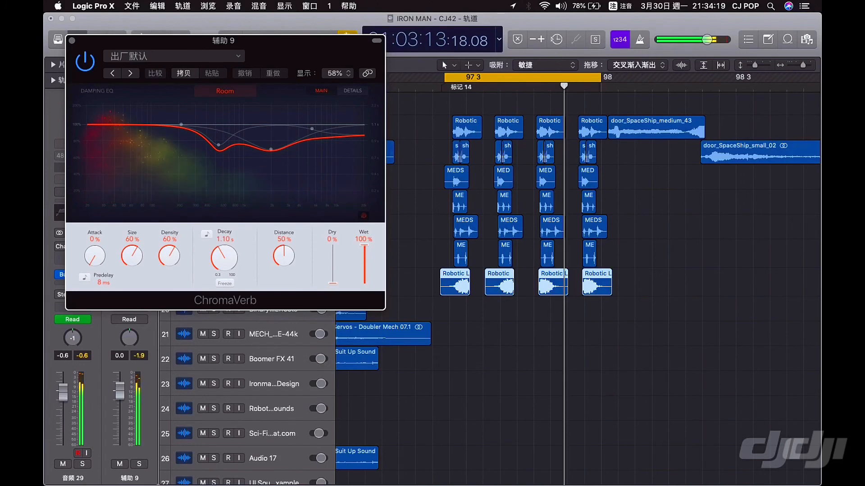
{"action": "left_click", "coordinate": [174, 56]}
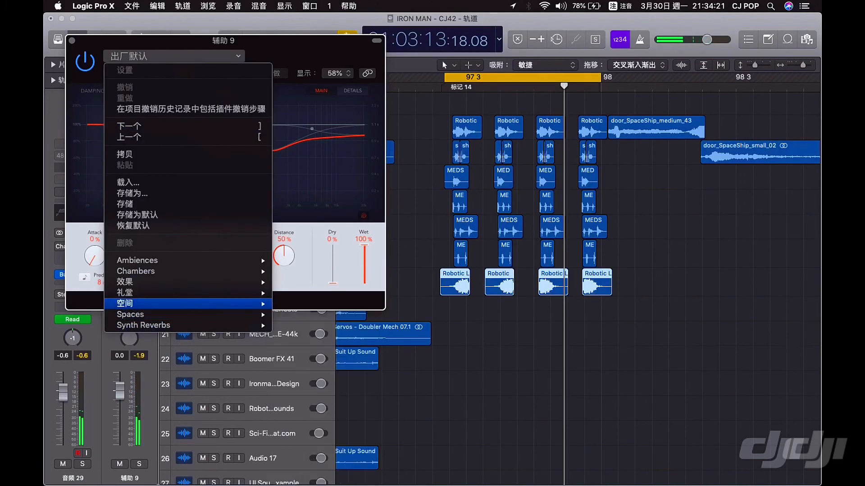
{"action": "mouse_move", "coordinate": [189, 304]}
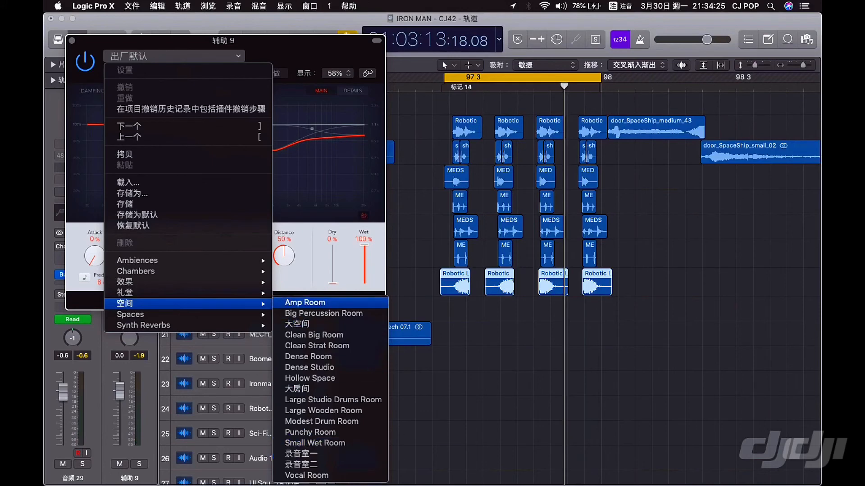
{"action": "left_click", "coordinate": [304, 302]}
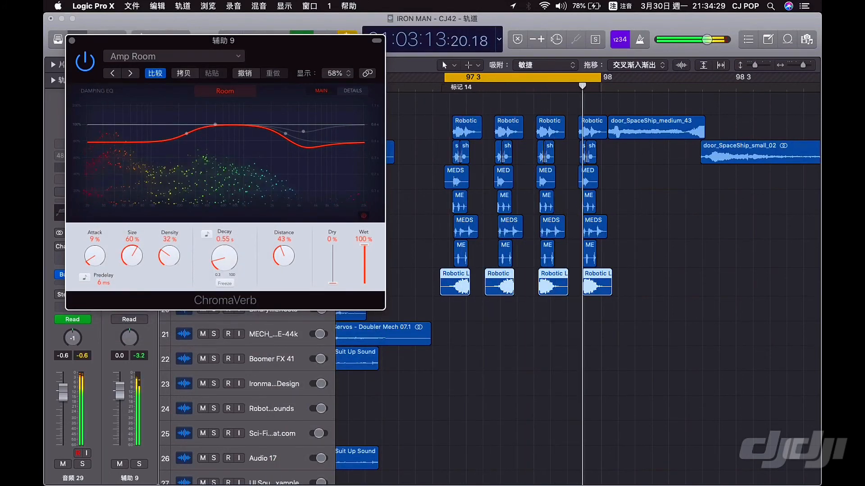
Turn off cycling and audition the four hits before bar 98 with the reverb, starting from around bar 97.
{"action": "left_click", "coordinate": [523, 78]}
{"action": "left_click", "coordinate": [415, 86]}
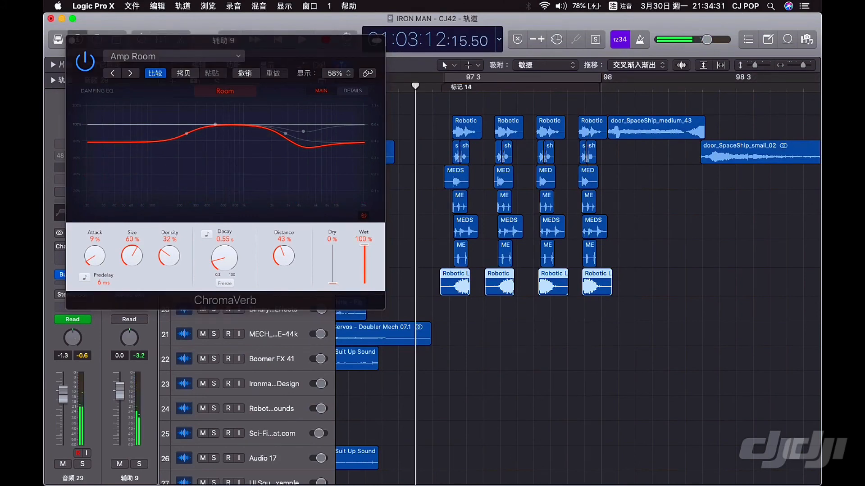
{"action": "key", "text": "space"}
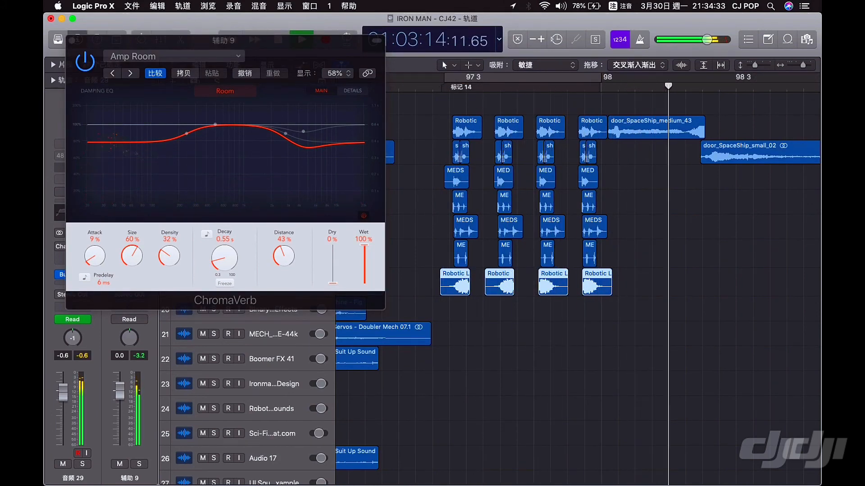
{"action": "scroll", "coordinate": [579, 280], "scroll_direction": "left", "scroll_amount": 5}
{"action": "scroll", "coordinate": [421, 87], "scroll_direction": "left", "scroll_amount": 1}
{"action": "left_click", "coordinate": [421, 87]}
{"action": "scroll", "coordinate": [422, 87], "scroll_direction": "right", "scroll_amount": 3}
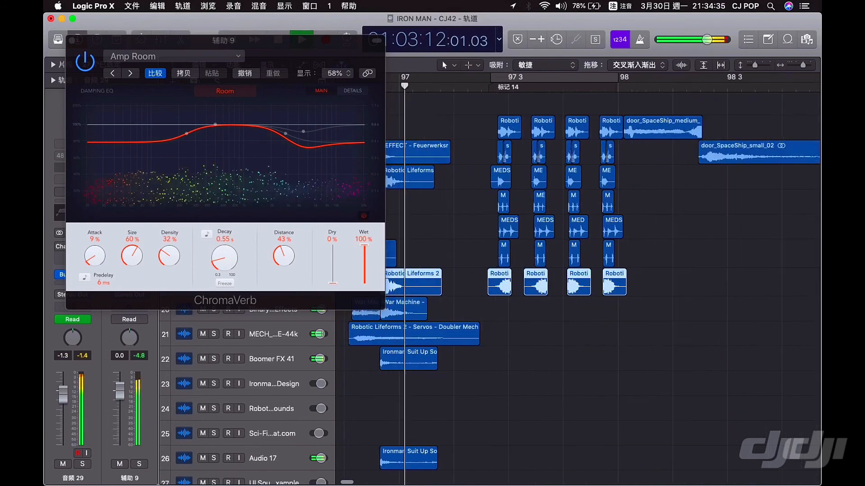
{"action": "scroll", "coordinate": [421, 87], "scroll_direction": "up", "scroll_amount": 3}
{"action": "scroll", "coordinate": [578, 279], "scroll_direction": "right", "scroll_amount": 9}
{"action": "key", "text": "super+Left"}
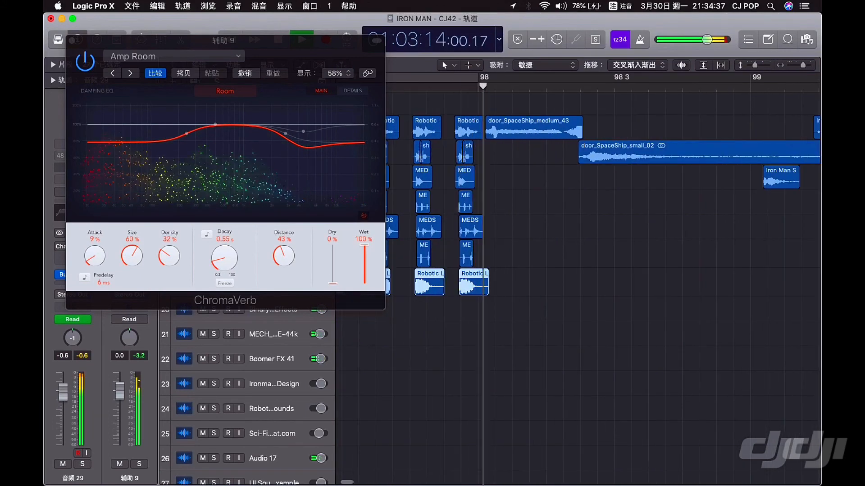
Hide the ChromaVerb window and stop playback after checking the door sounds following bar 98.
{"action": "scroll", "coordinate": [578, 279], "scroll_direction": "left", "scroll_amount": 6}
{"action": "scroll", "coordinate": [578, 279], "scroll_direction": "right", "scroll_amount": 2}
{"action": "scroll", "coordinate": [578, 279], "scroll_direction": "up", "scroll_amount": 5}
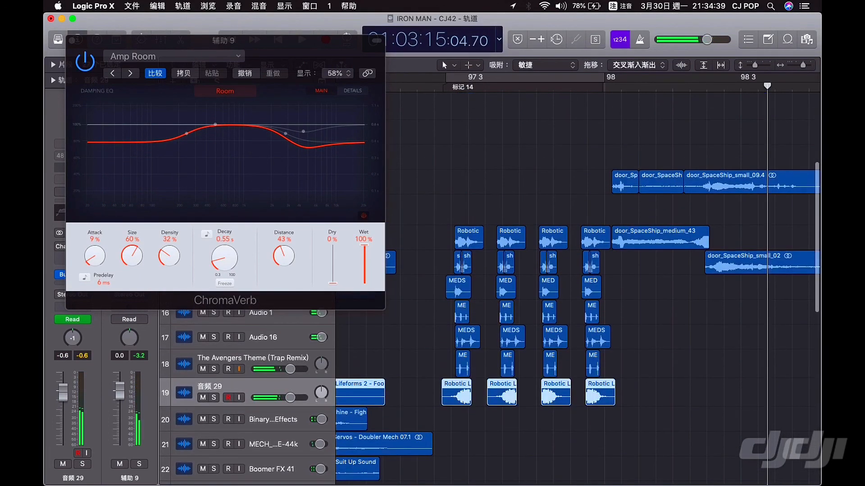
{"action": "scroll", "coordinate": [578, 280], "scroll_direction": "down", "scroll_amount": 2}
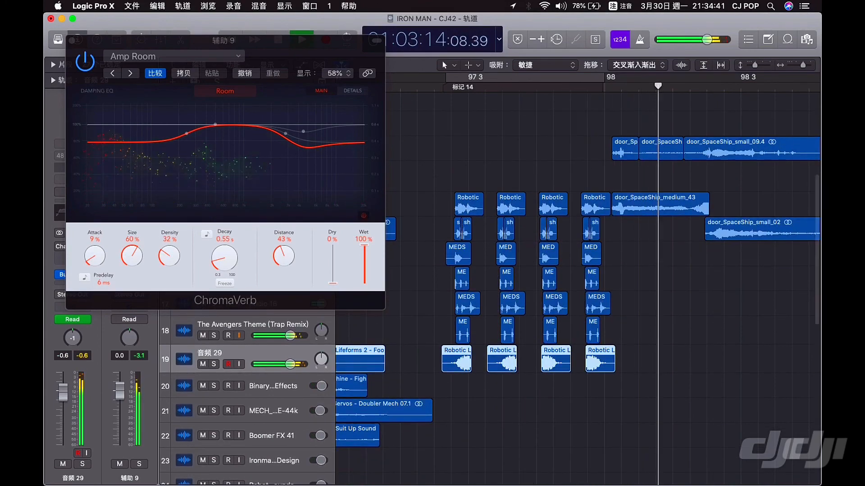
{"action": "key", "text": "v"}
{"action": "key", "text": "space"}
Return to the section before Marker 11 and start playing the full mix from just after bar 79.
{"action": "scroll", "coordinate": [579, 279], "scroll_direction": "left", "scroll_amount": 8}
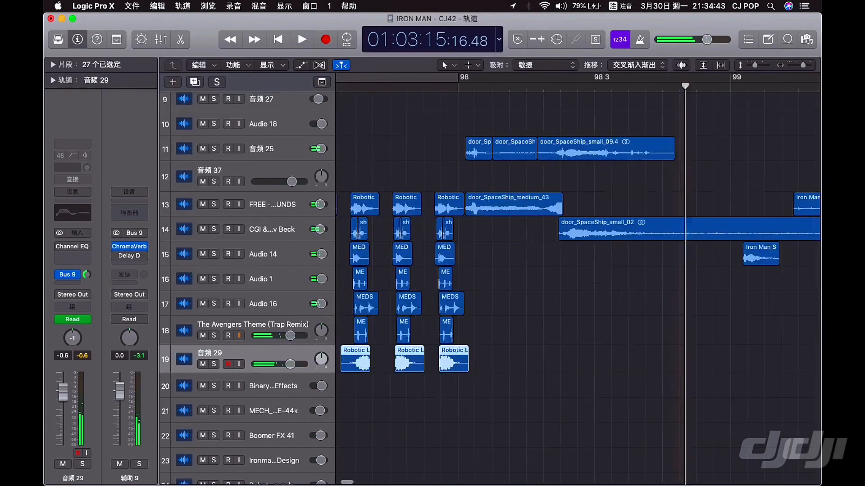
{"action": "key", "text": "super+Left"}
{"action": "key", "text": "super+Left"}
{"action": "key", "text": "super+Left"}
{"action": "scroll", "coordinate": [578, 279], "scroll_direction": "left", "scroll_amount": 3}
{"action": "scroll", "coordinate": [578, 279], "scroll_direction": "down", "scroll_amount": 5}
{"action": "scroll", "coordinate": [578, 279], "scroll_direction": "up", "scroll_amount": 5}
{"action": "scroll", "coordinate": [578, 279], "scroll_direction": "left", "scroll_amount": 5}
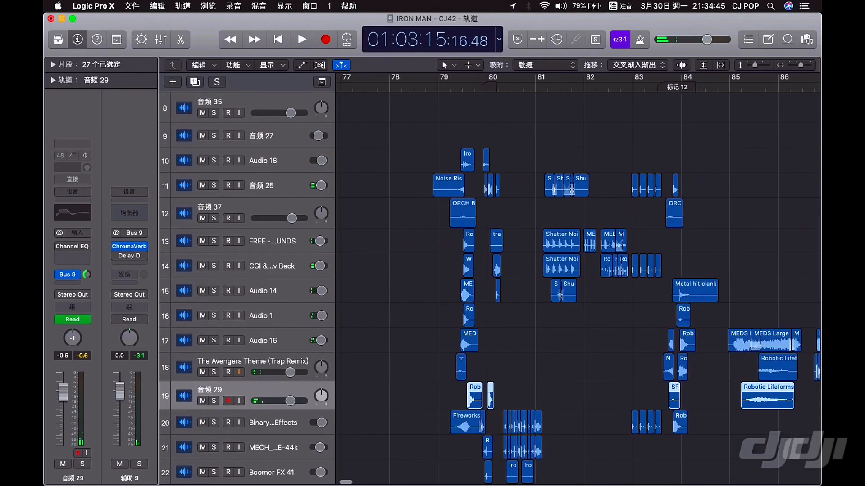
{"action": "left_click", "coordinate": [450, 86]}
{"action": "key", "text": "space"}
Follow the playback from Marker 11 to bar 84 and examine the layered sound-effect regions across the tracks.
{"action": "scroll", "coordinate": [578, 280], "scroll_direction": "right", "scroll_amount": 3}
{"action": "key", "text": "super+Right"}
{"action": "key", "text": "super+Right"}
{"action": "key", "text": "super+Right"}
{"action": "key", "text": "super+Right"}
{"action": "scroll", "coordinate": [578, 279], "scroll_direction": "down", "scroll_amount": 3}
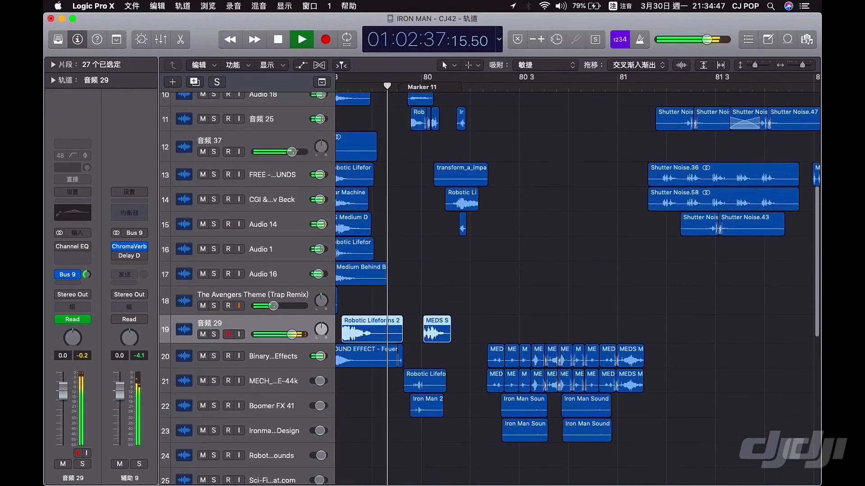
{"action": "key", "text": "super+Left"}
{"action": "key", "text": "super+Left"}
{"action": "scroll", "coordinate": [578, 279], "scroll_direction": "right", "scroll_amount": 4}
{"action": "scroll", "coordinate": [578, 280], "scroll_direction": "left", "scroll_amount": 5}
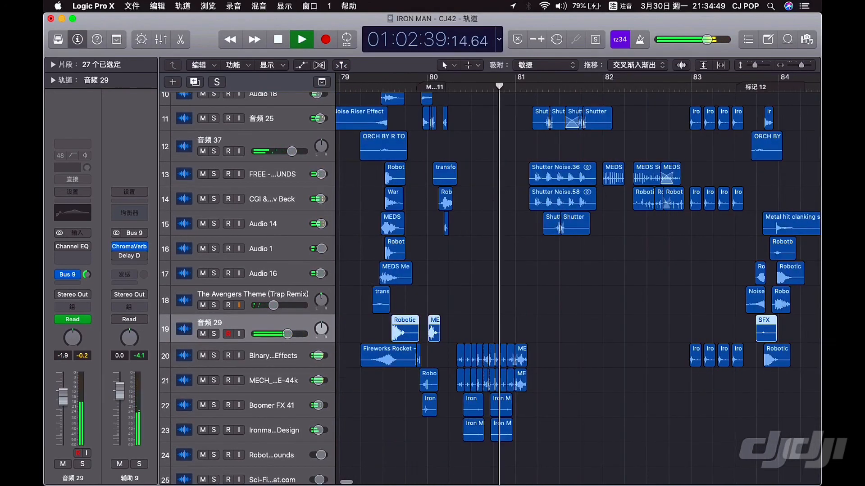
{"action": "key", "text": "super+Left"}
{"action": "key", "text": "super+Left"}
{"action": "key", "text": "super+Right"}
{"action": "key", "text": "super+Right"}
{"action": "key", "text": "super+Right"}
{"action": "key", "text": "super+Right"}
{"action": "scroll", "coordinate": [578, 280], "scroll_direction": "right", "scroll_amount": 4}
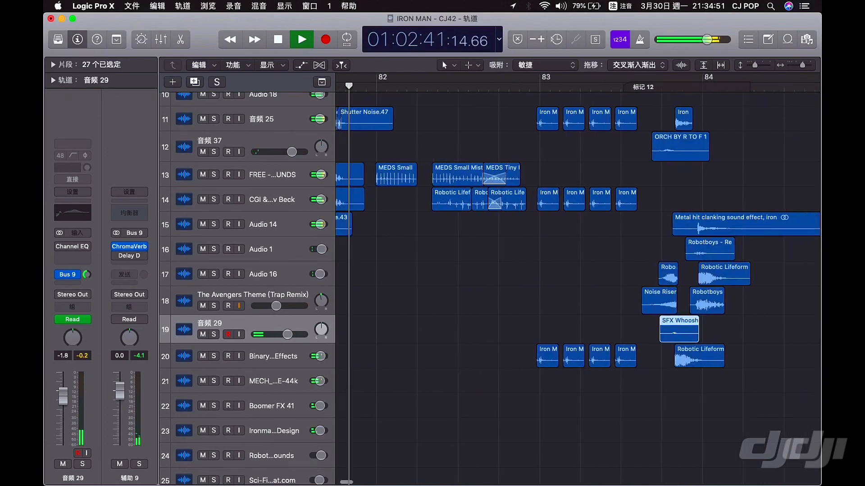
{"action": "key", "text": "super+Left"}
{"action": "key", "text": "super+Left"}
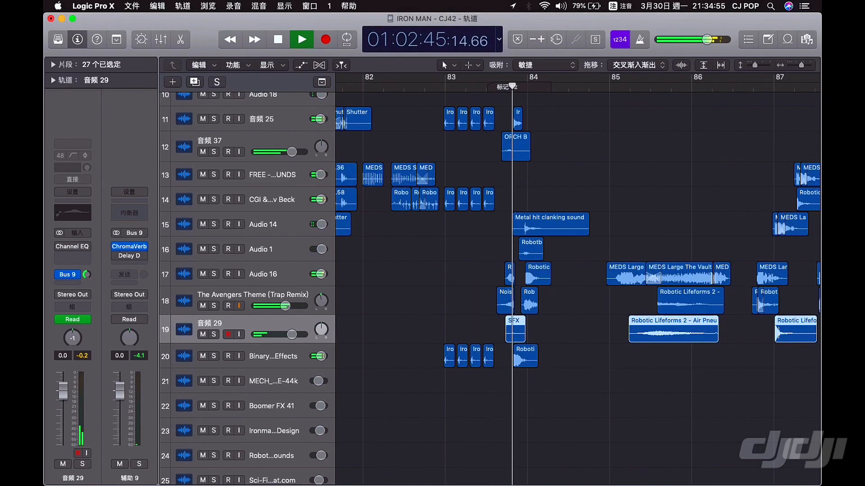
Show the track automation and examine the volume and send curves while the mix plays from bar 84 to Marker 13.
{"action": "key", "text": "a"}
{"action": "key", "text": "super+Left"}
{"action": "key", "text": "super+Left"}
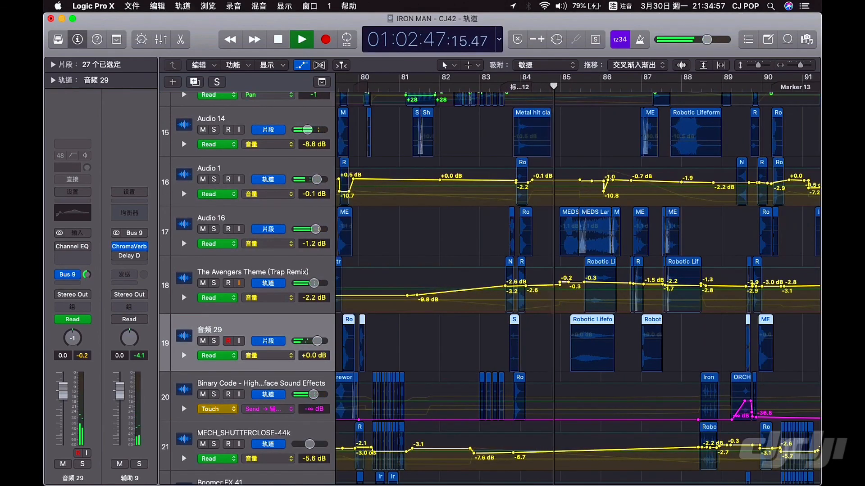
{"action": "scroll", "coordinate": [578, 288], "scroll_direction": "down", "scroll_amount": 5}
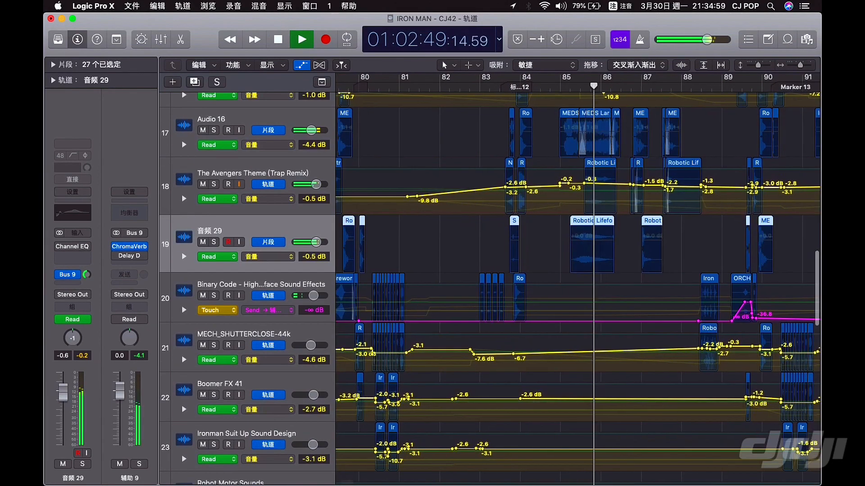
{"action": "scroll", "coordinate": [577, 288], "scroll_direction": "right", "scroll_amount": 5}
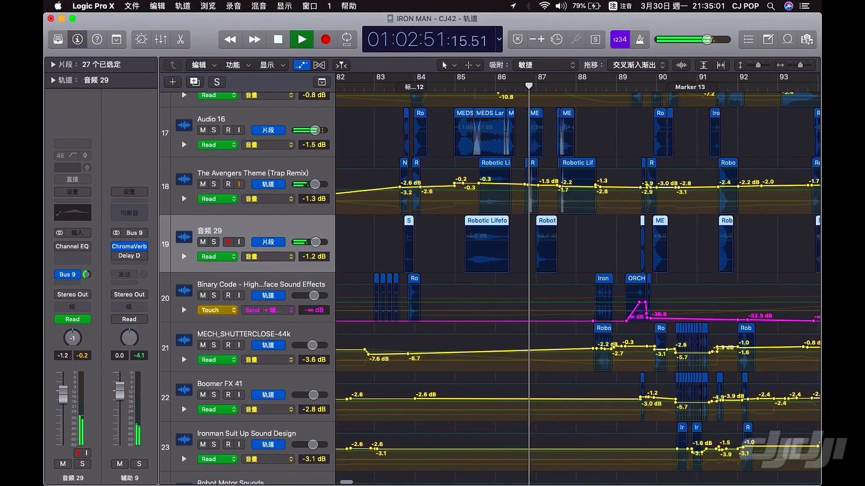
{"action": "scroll", "coordinate": [578, 288], "scroll_direction": "right", "scroll_amount": 4}
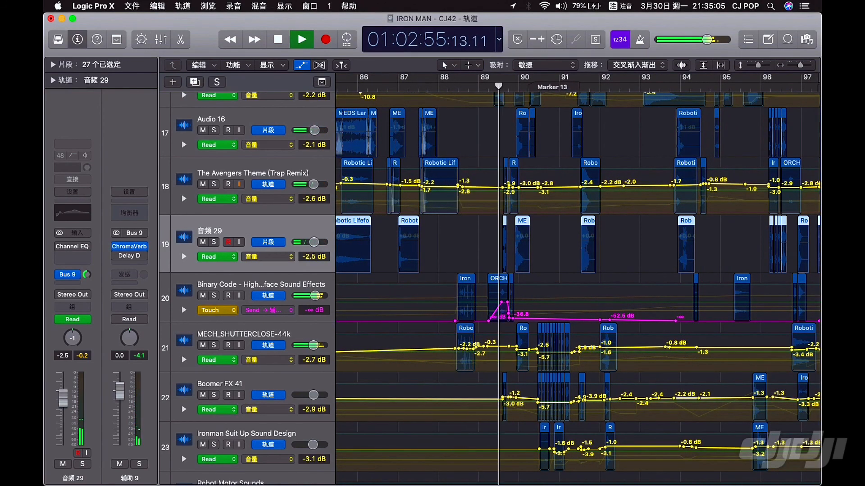
{"action": "scroll", "coordinate": [578, 289], "scroll_direction": "right", "scroll_amount": 3}
{"action": "key", "text": "super+Right"}
{"action": "scroll", "coordinate": [577, 288], "scroll_direction": "right", "scroll_amount": 4}
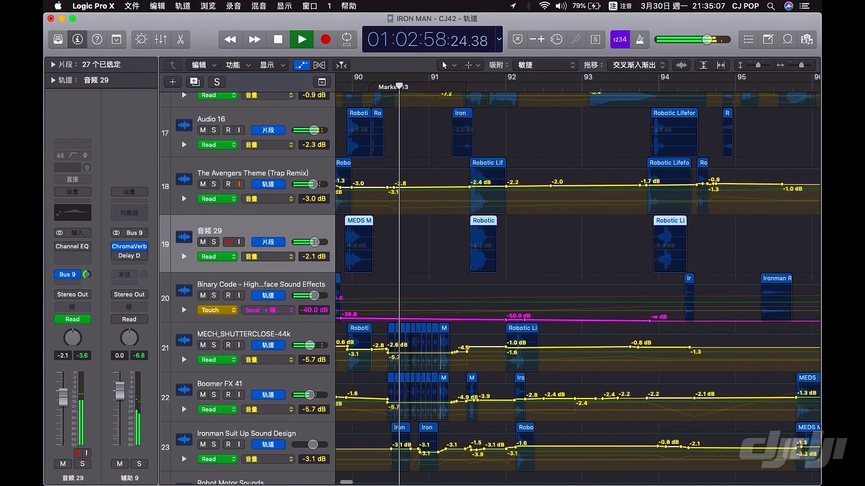
Solo the selected track 19 regions briefly around bar 91, turn solo off, and audition the full mix toward bar 97.
{"action": "key", "text": "super+Left"}
{"action": "key", "text": "ctrl+s"}
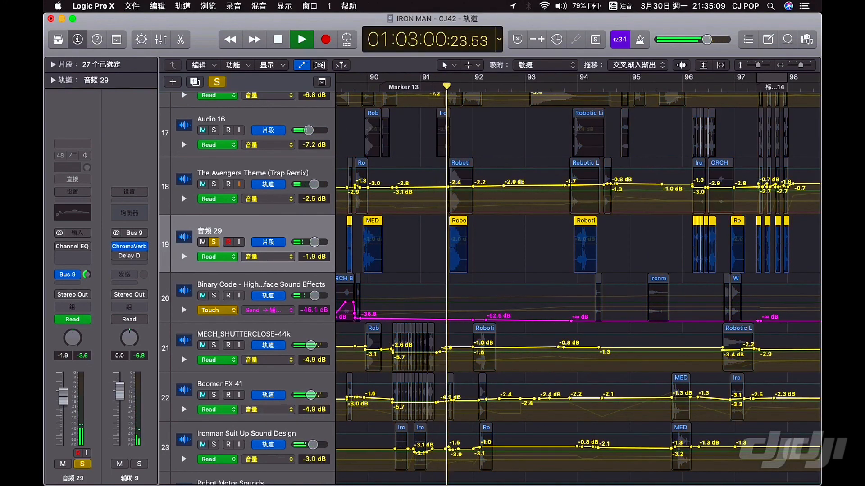
{"action": "key", "text": "ctrl+s"}
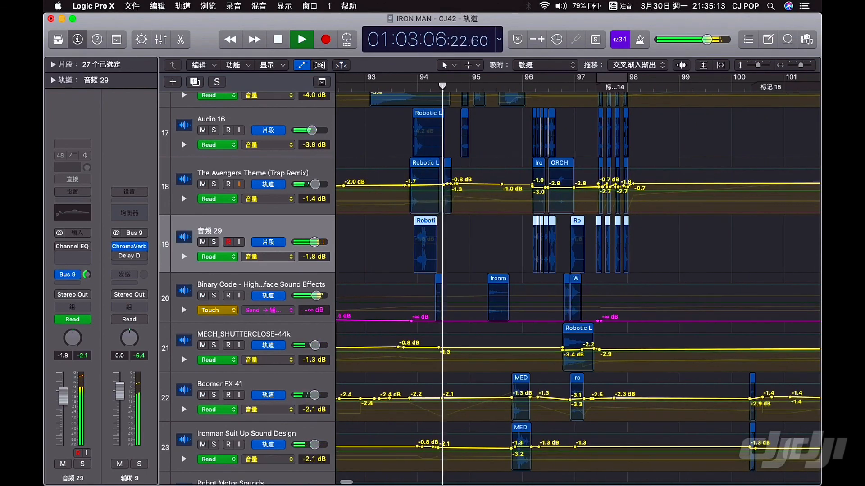
{"action": "scroll", "coordinate": [540, 270], "scroll_direction": "right", "scroll_amount": 2}
{"action": "scroll", "coordinate": [540, 270], "scroll_direction": "up", "scroll_amount": 3}
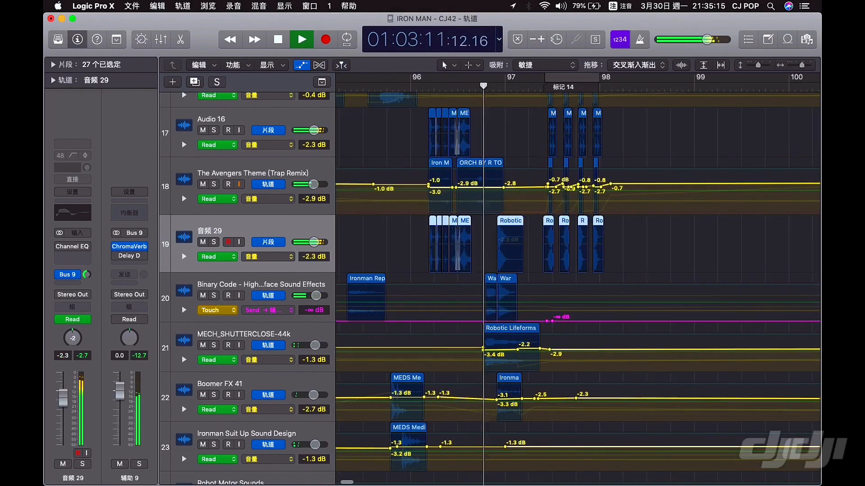